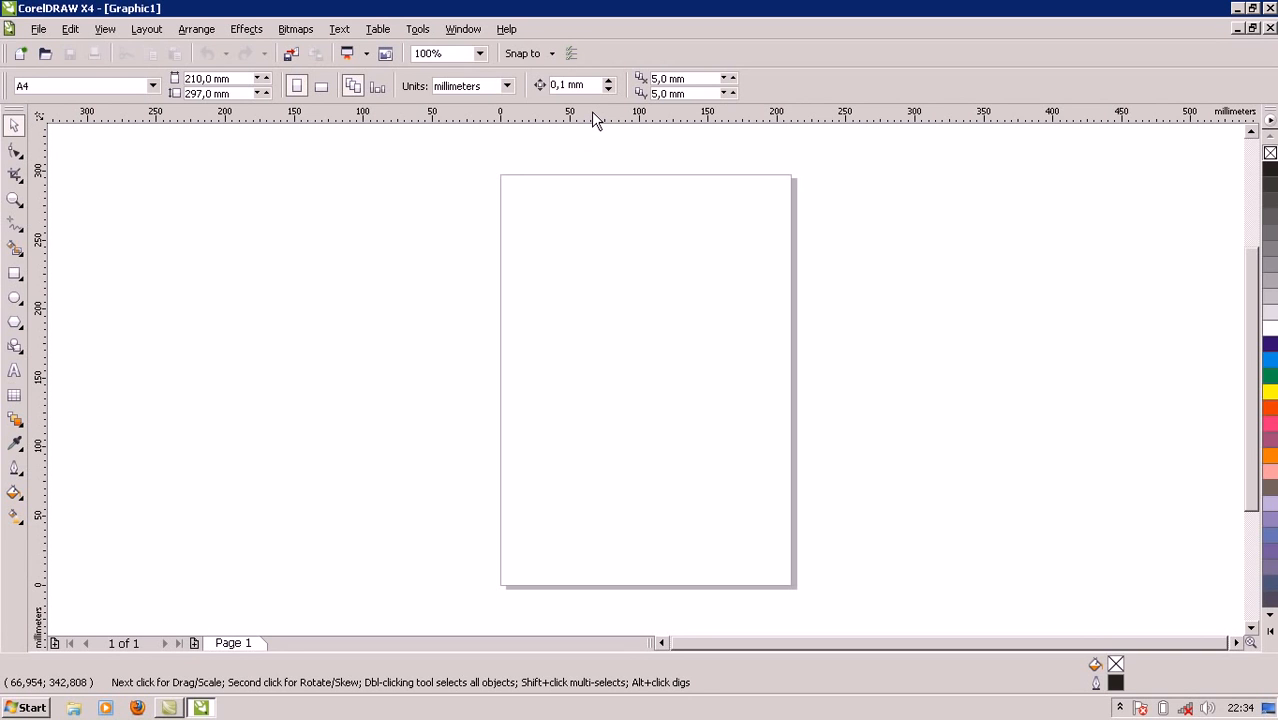
Place two horizontal guidelines across the page at about 250 mm and 100 mm.
{"action": "left_click_drag", "start_coordinate": [592, 114], "coordinate": [597, 240]}
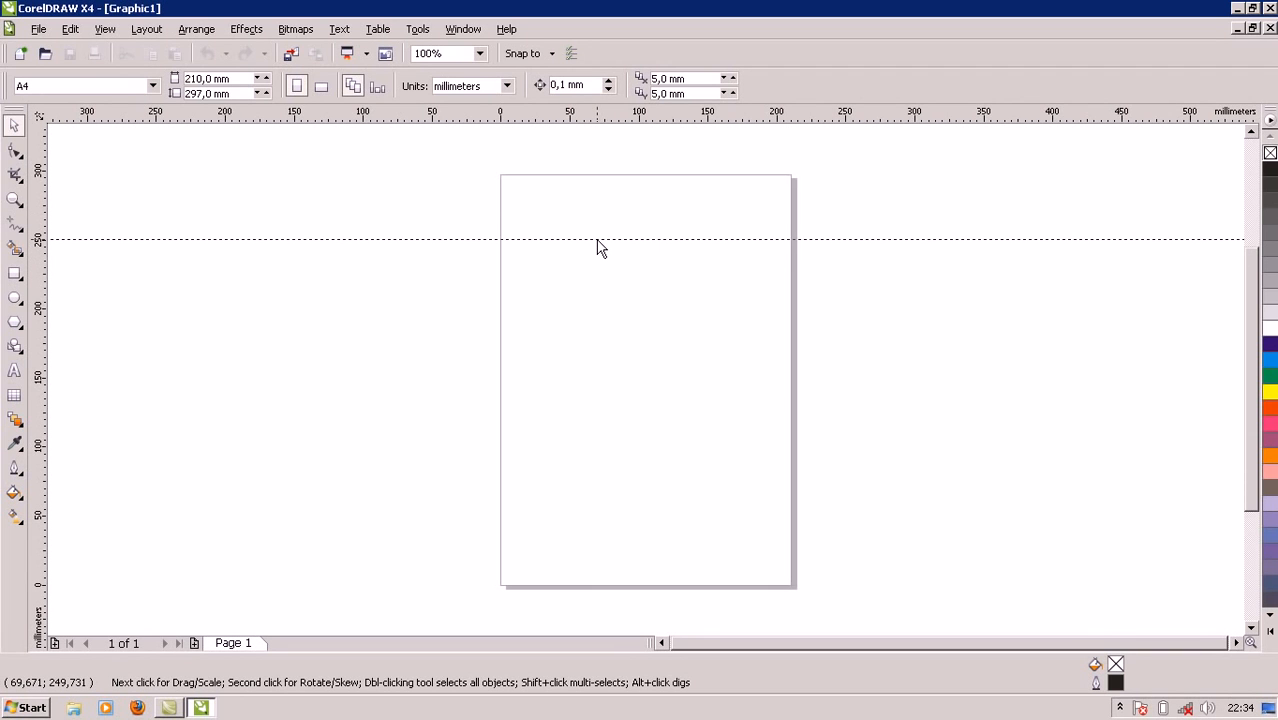
{"action": "left_click_drag", "start_coordinate": [597, 248], "coordinate": [593, 236]}
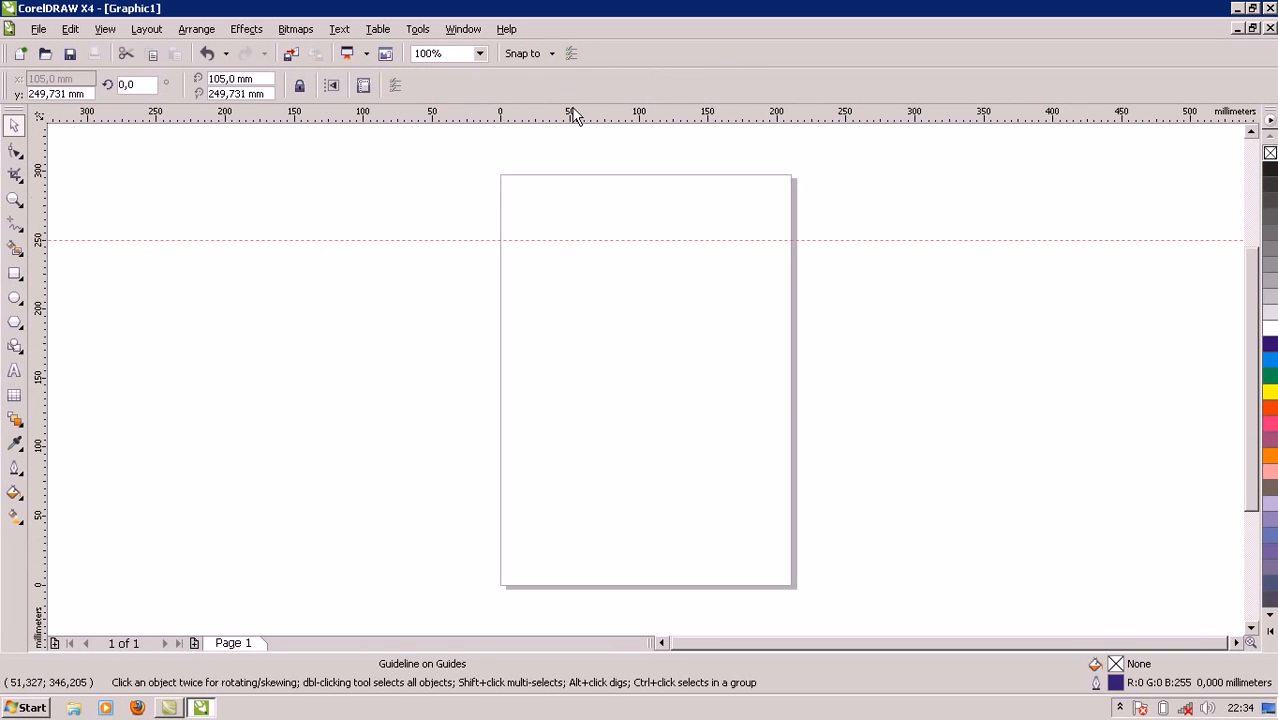
{"action": "left_click_drag", "start_coordinate": [629, 117], "coordinate": [661, 447]}
Place vertical guidelines at about 26 mm and 176 mm and dismiss the antivirus update notice.
{"action": "left_click_drag", "start_coordinate": [43, 352], "coordinate": [537, 345]}
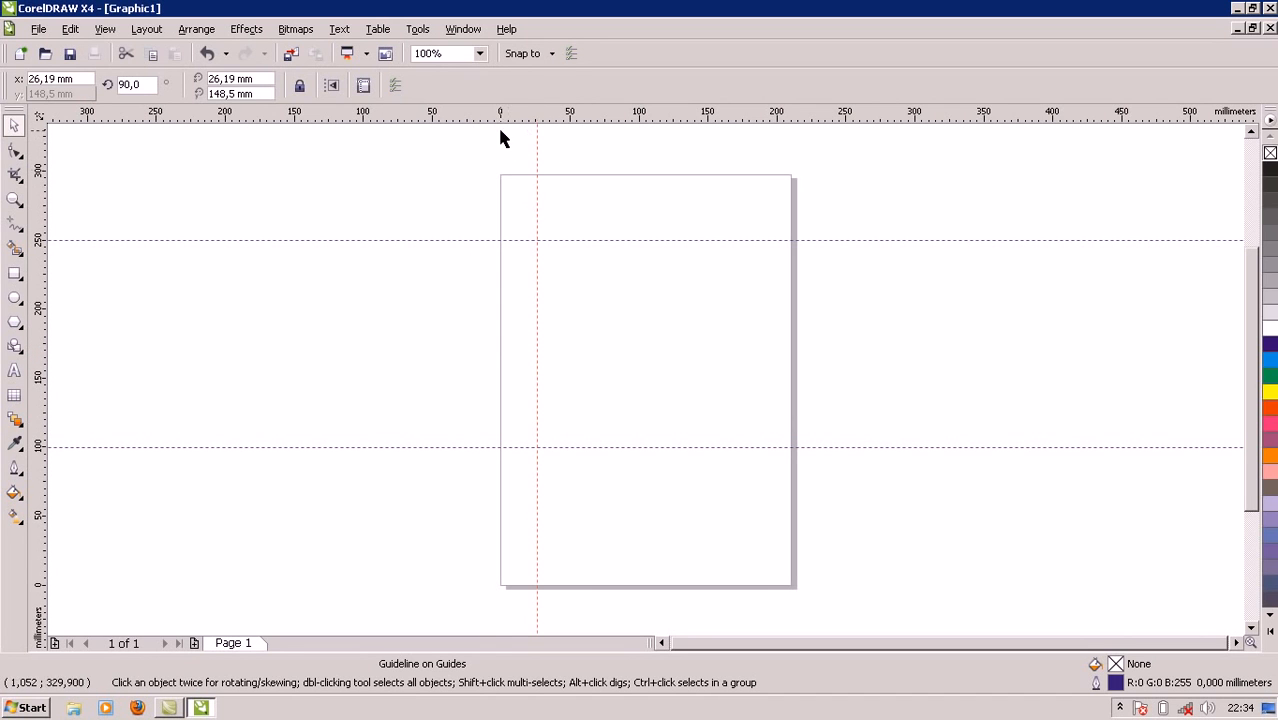
{"action": "left_click_drag", "start_coordinate": [49, 355], "coordinate": [744, 297]}
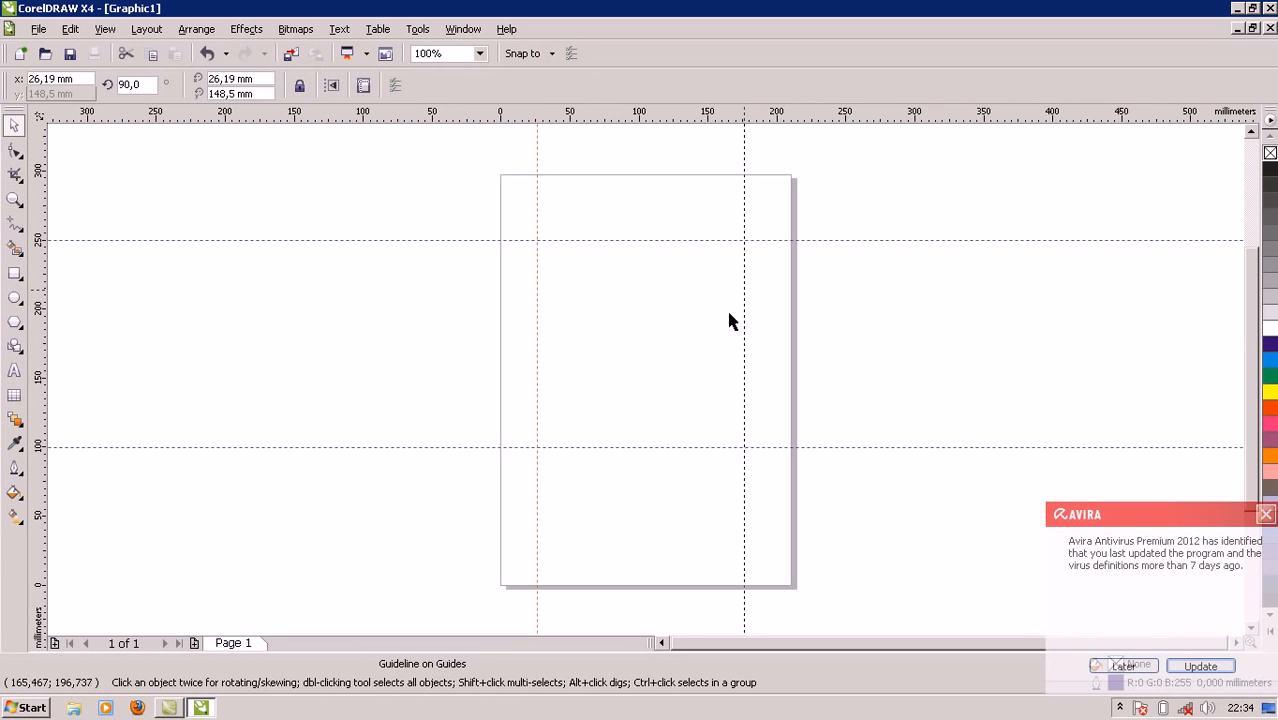
{"action": "left_click", "coordinate": [742, 321]}
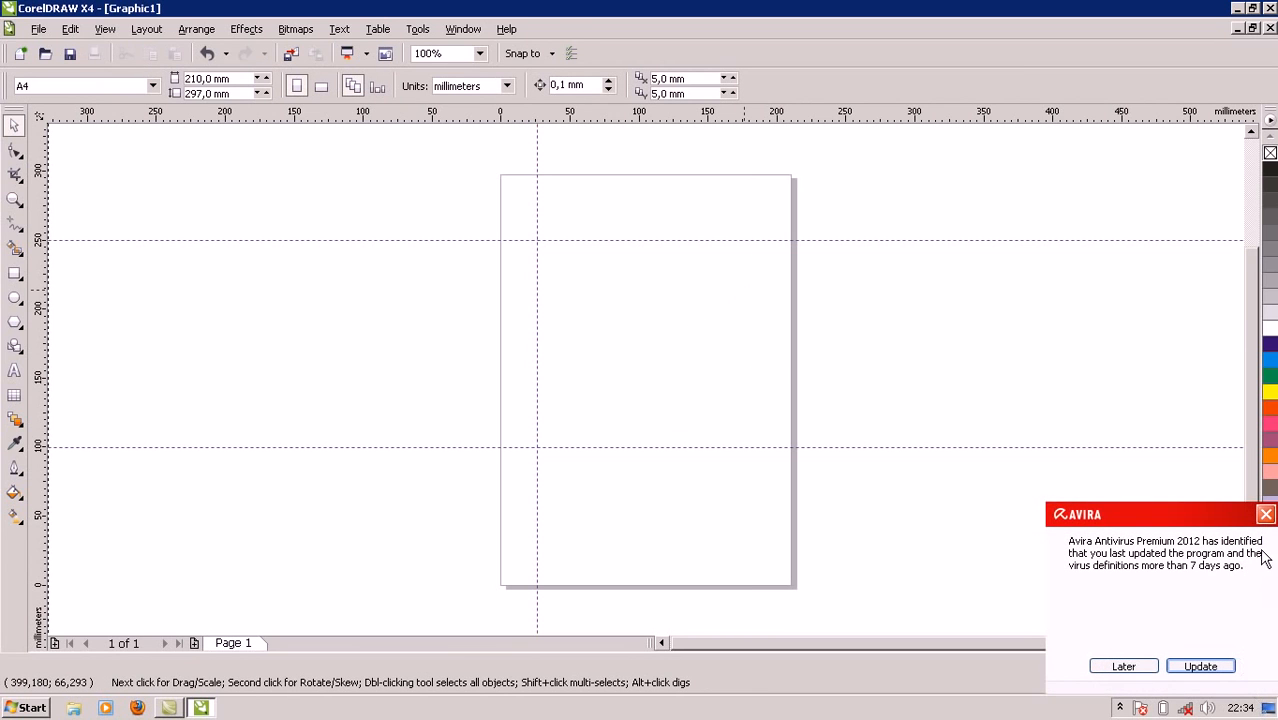
{"action": "left_click", "coordinate": [1265, 516]}
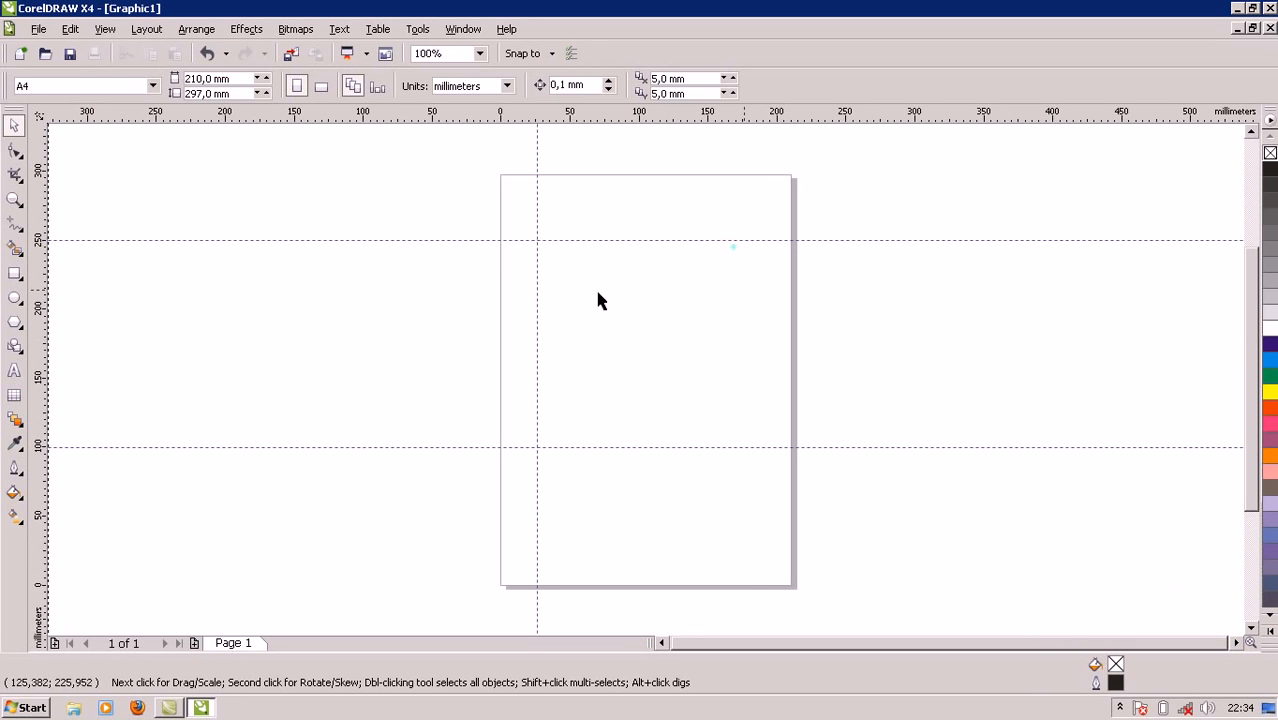
{"action": "left_click_drag", "start_coordinate": [51, 427], "coordinate": [592, 402]}
{"action": "left_click_drag", "start_coordinate": [40, 415], "coordinate": [642, 390]}
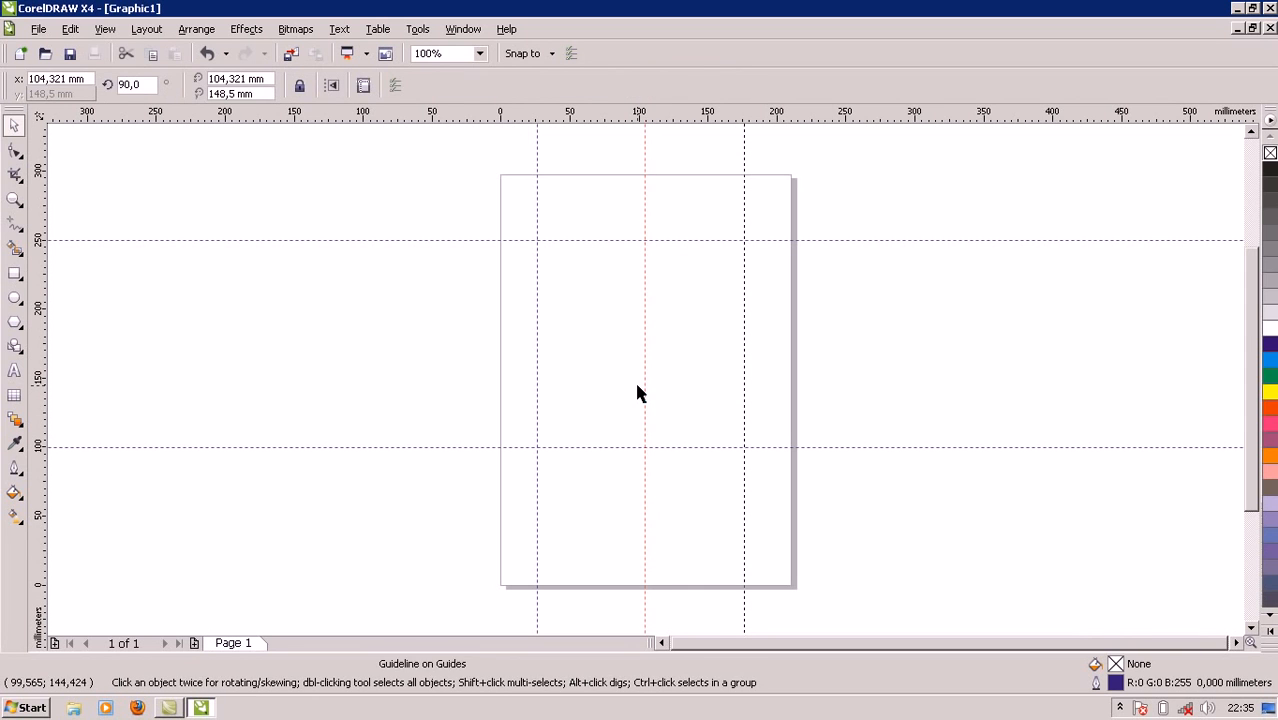
{"action": "key", "text": "Delete"}
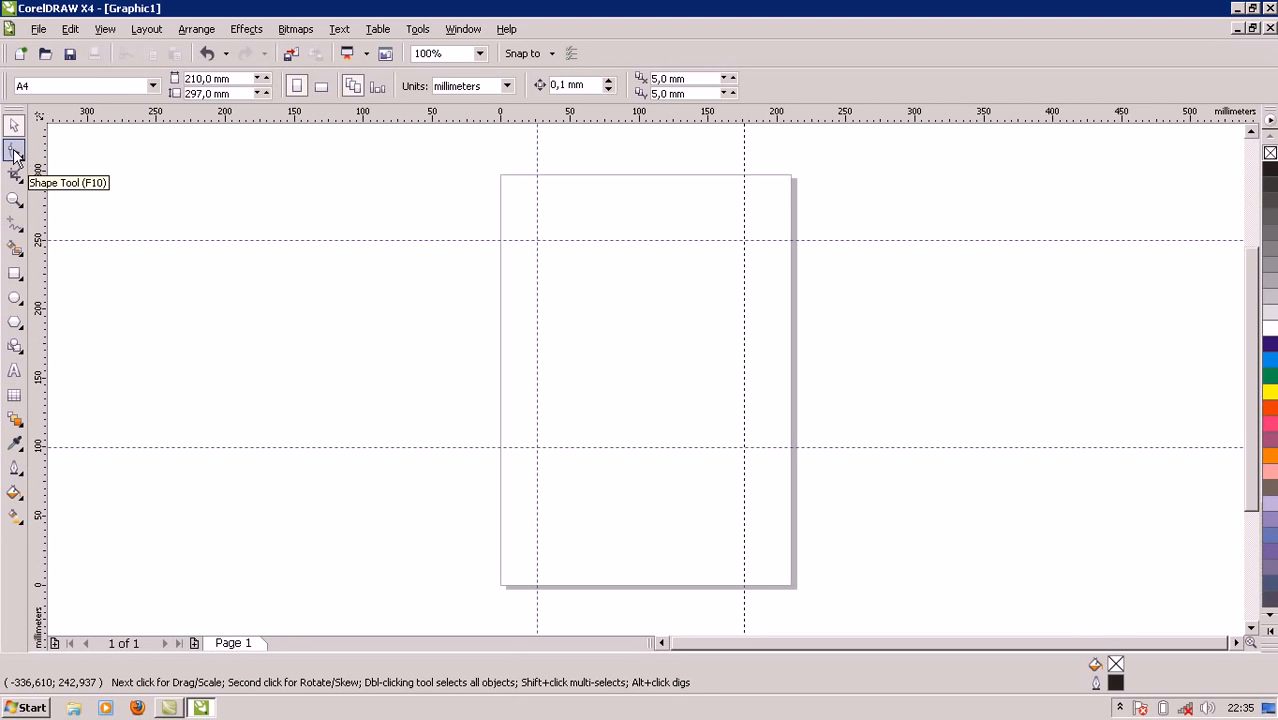
Draw a closed square of about 150 mm through the guideline intersections with the Bezier tool and fill it with 40% Black.
{"action": "left_click", "coordinate": [18, 229]}
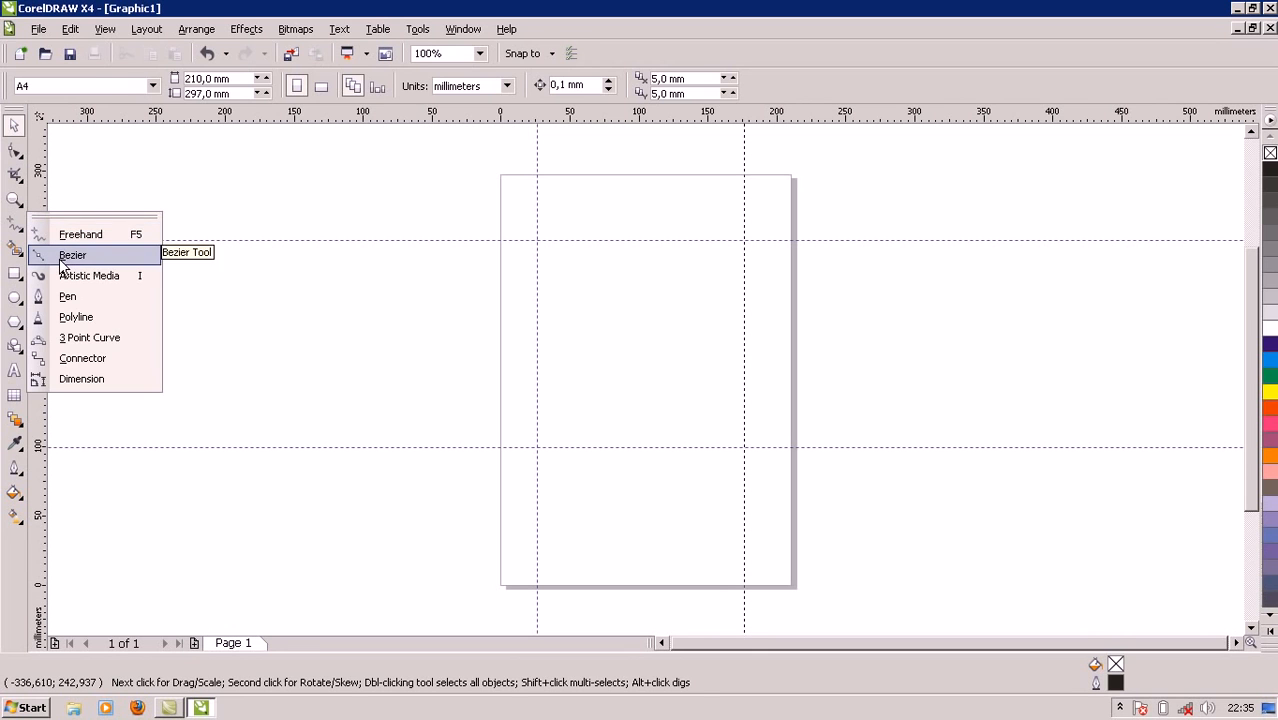
{"action": "left_click", "coordinate": [72, 255]}
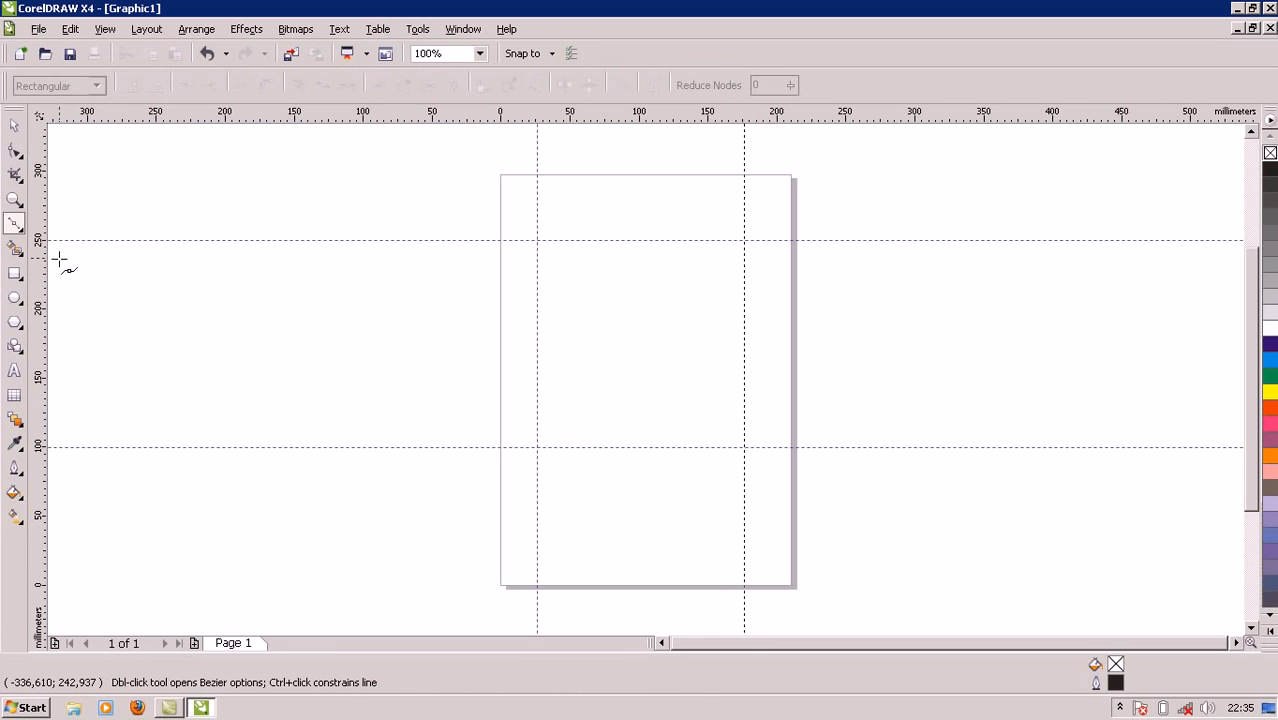
{"action": "left_click", "coordinate": [537, 241]}
{"action": "left_click", "coordinate": [537, 447]}
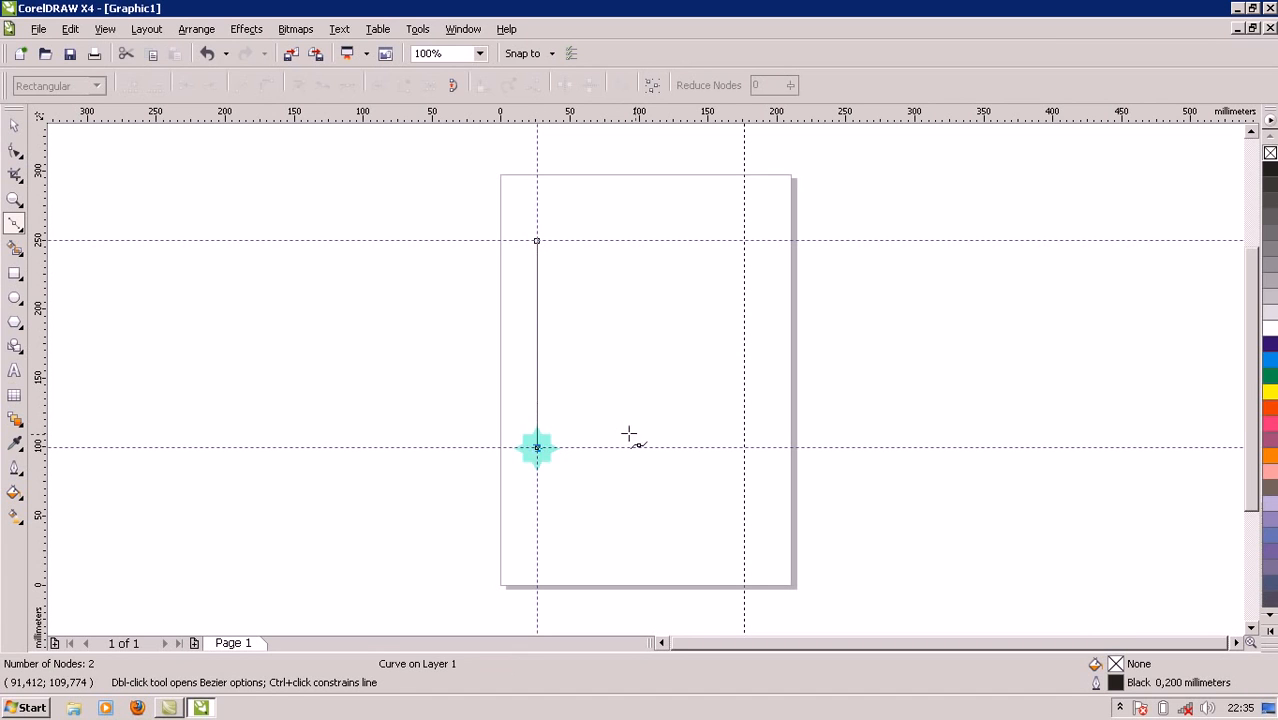
{"action": "left_click", "coordinate": [744, 447]}
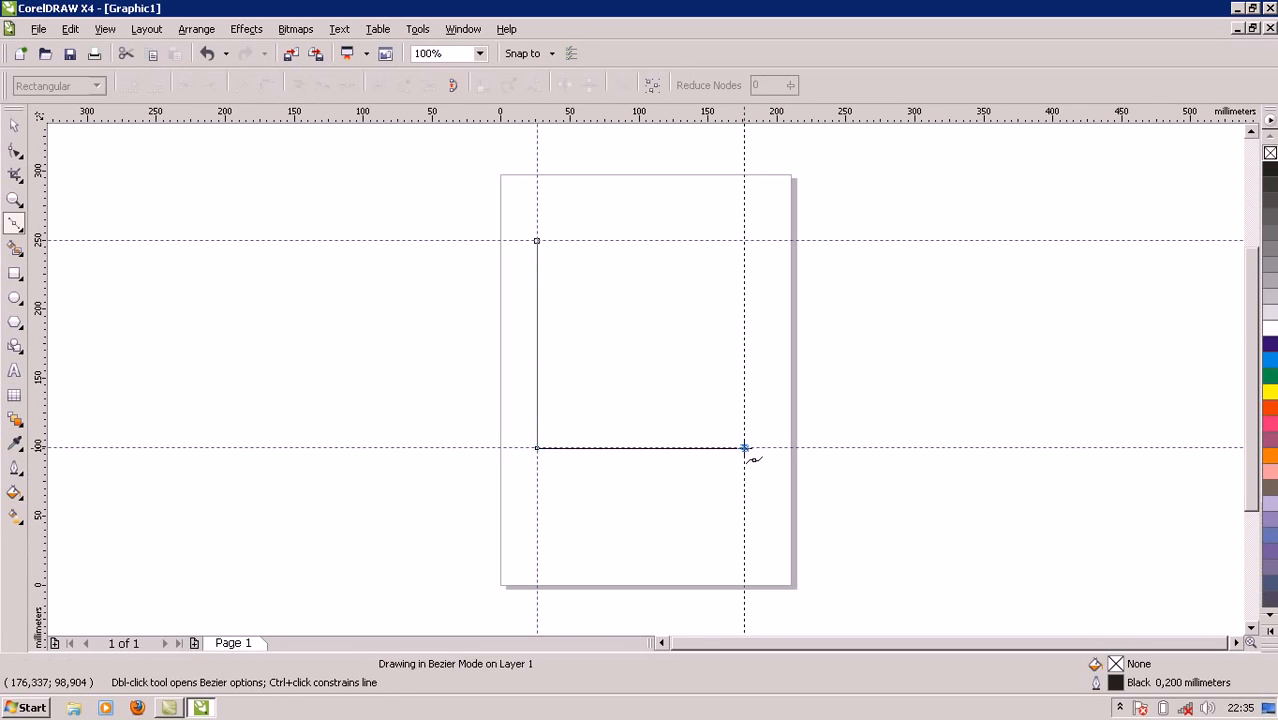
{"action": "left_click", "coordinate": [744, 241]}
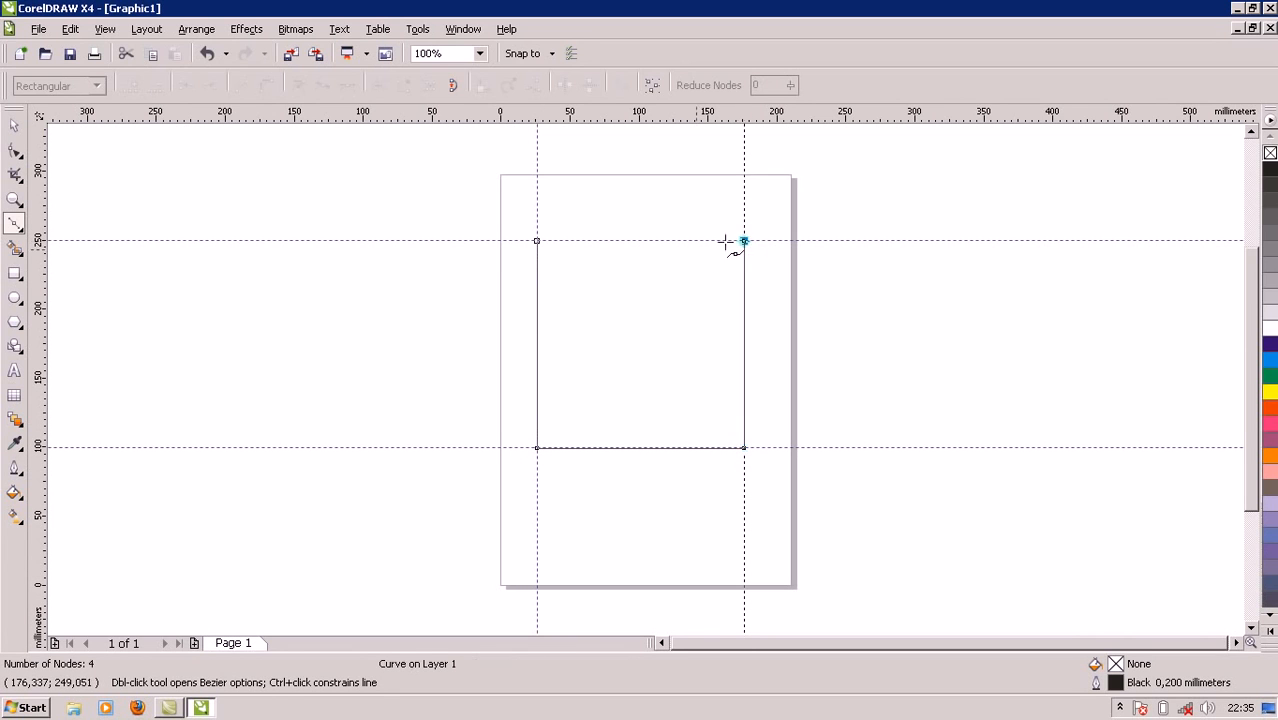
{"action": "left_click", "coordinate": [537, 241]}
{"action": "left_click", "coordinate": [537, 241]}
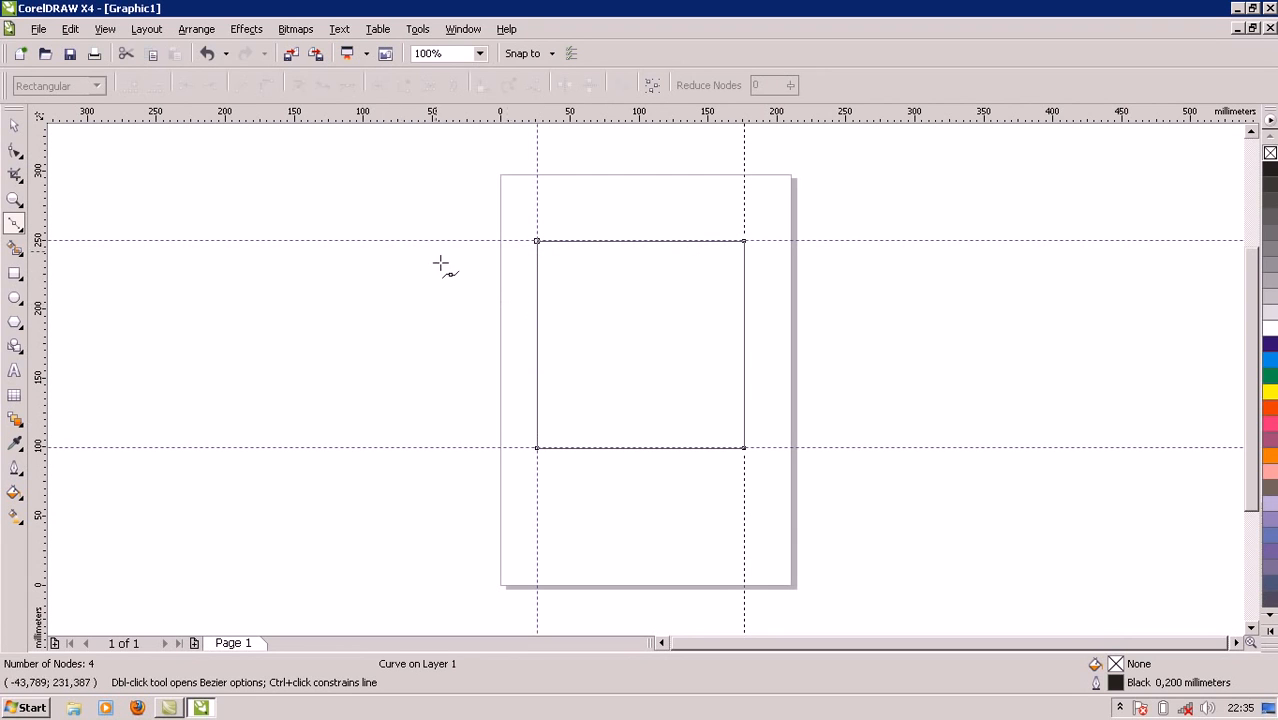
{"action": "left_click", "coordinate": [1270, 265]}
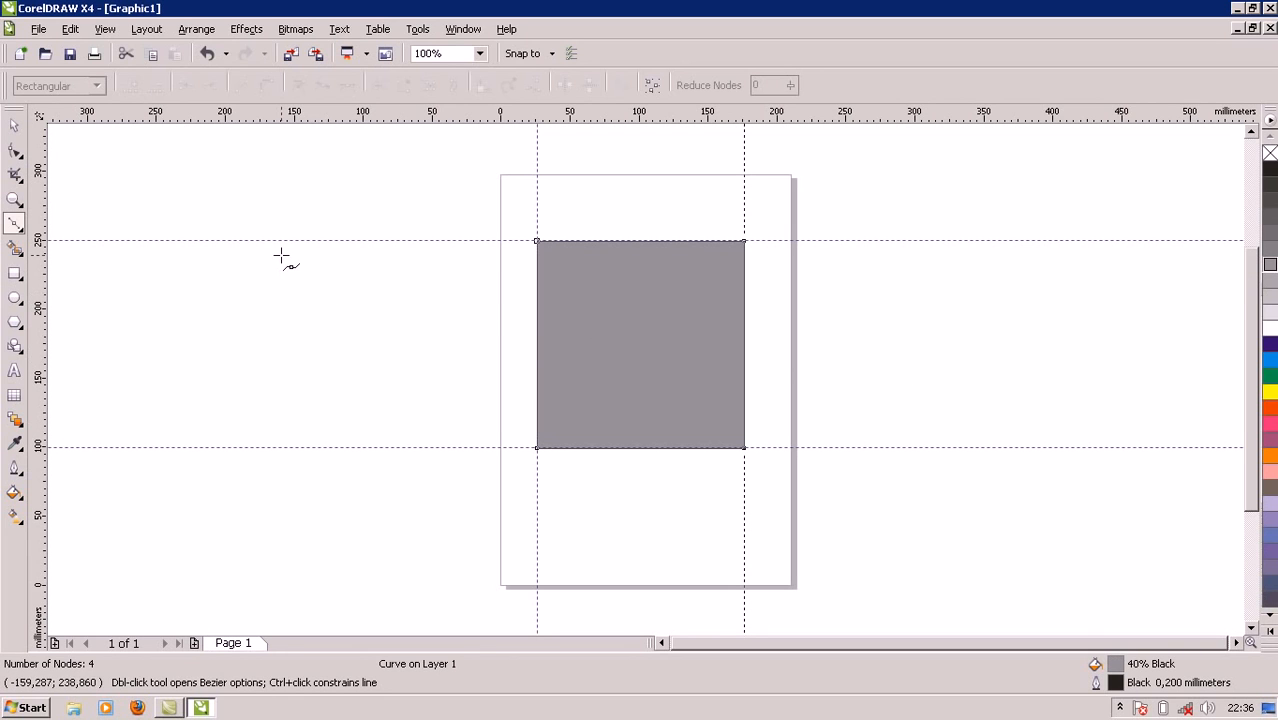
Place a copy of the grey square off the page, to the left of the original.
{"action": "left_click", "coordinate": [10, 128]}
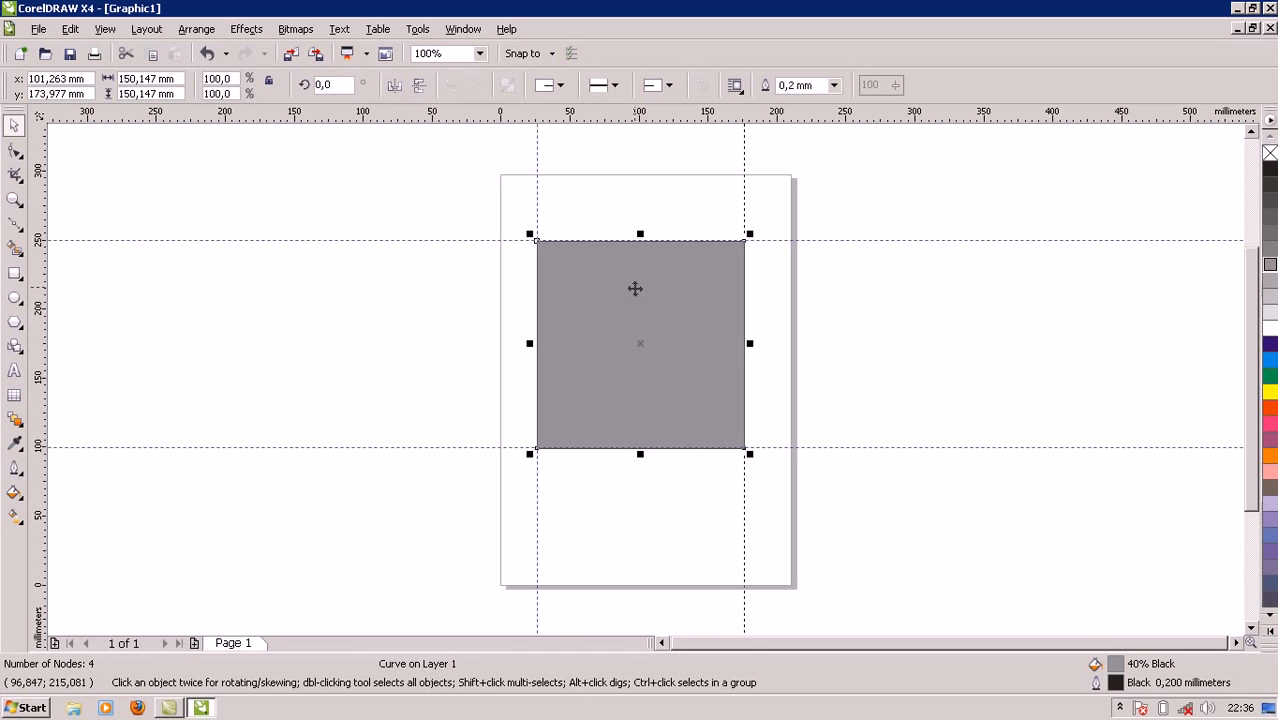
{"action": "left_click_drag", "start_coordinate": [634, 286], "coordinate": [154, 397]}
{"action": "left_click", "coordinate": [413, 360]}
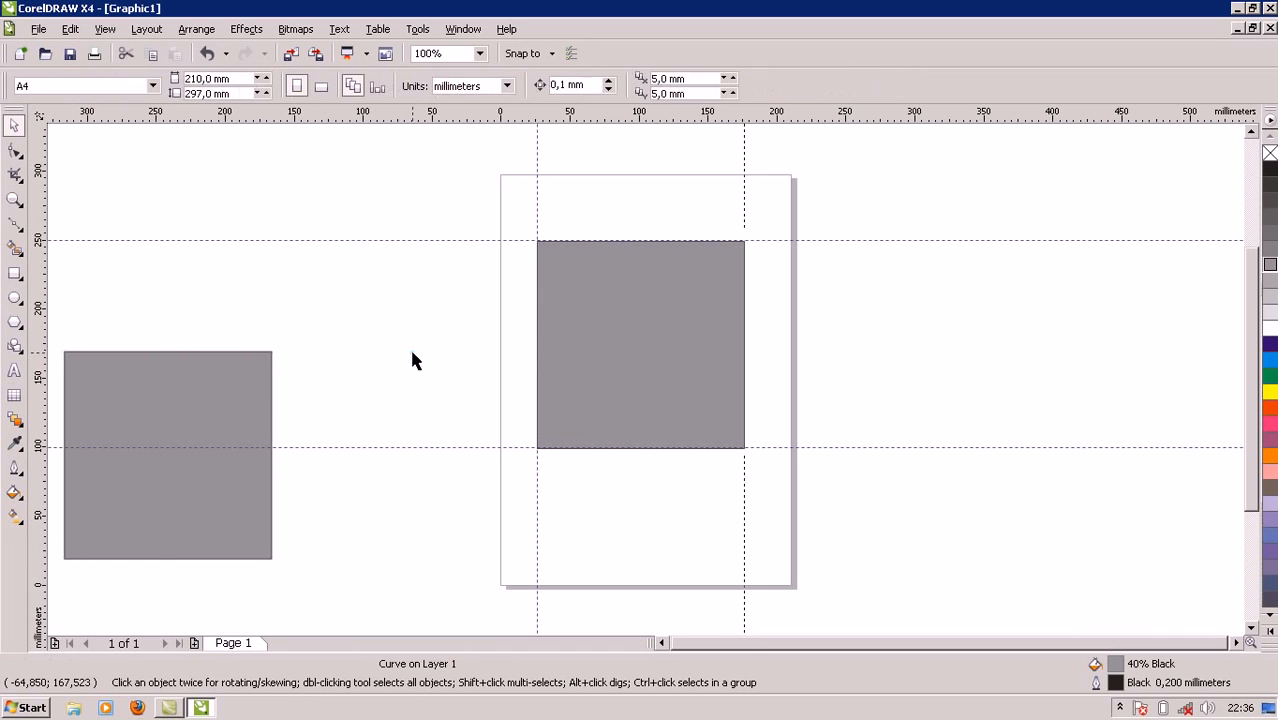
Stretch the square on the page downward to a height of about 181 mm, keeping its top edge in place.
{"action": "left_click", "coordinate": [699, 305]}
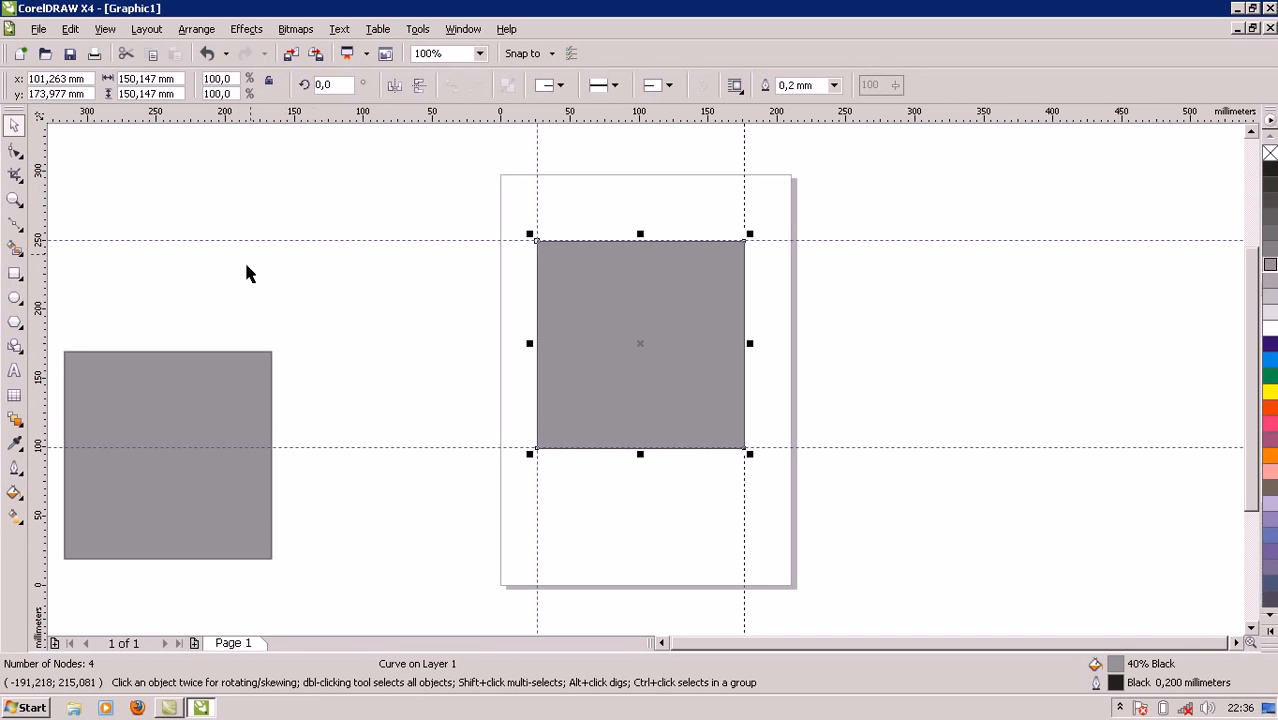
{"action": "left_click", "coordinate": [14, 152]}
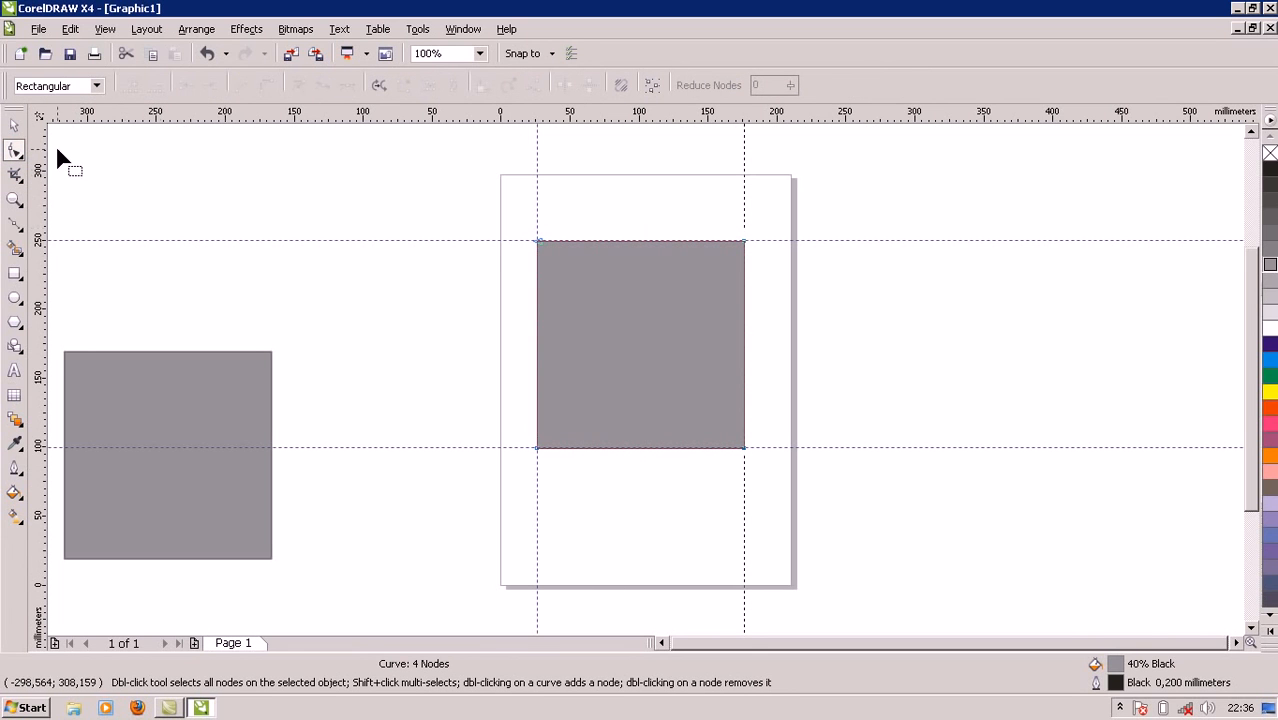
{"action": "left_click", "coordinate": [14, 126]}
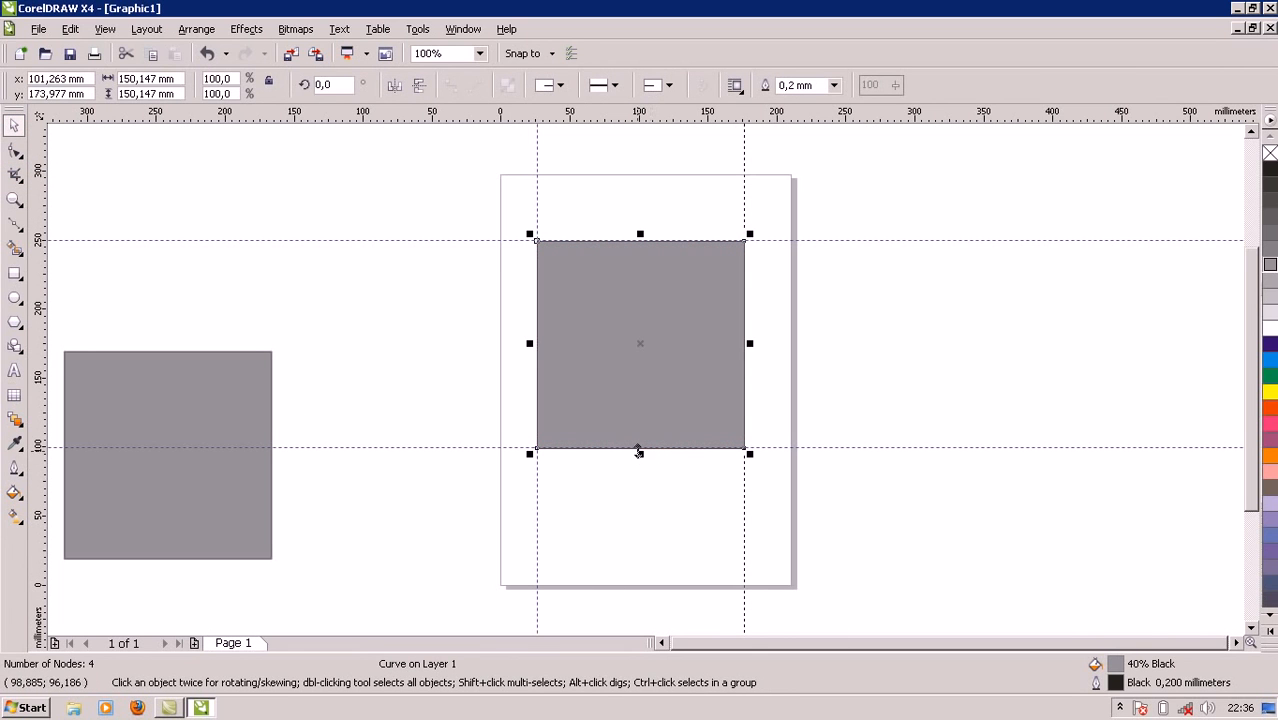
{"action": "left_click_drag", "start_coordinate": [640, 454], "coordinate": [649, 497]}
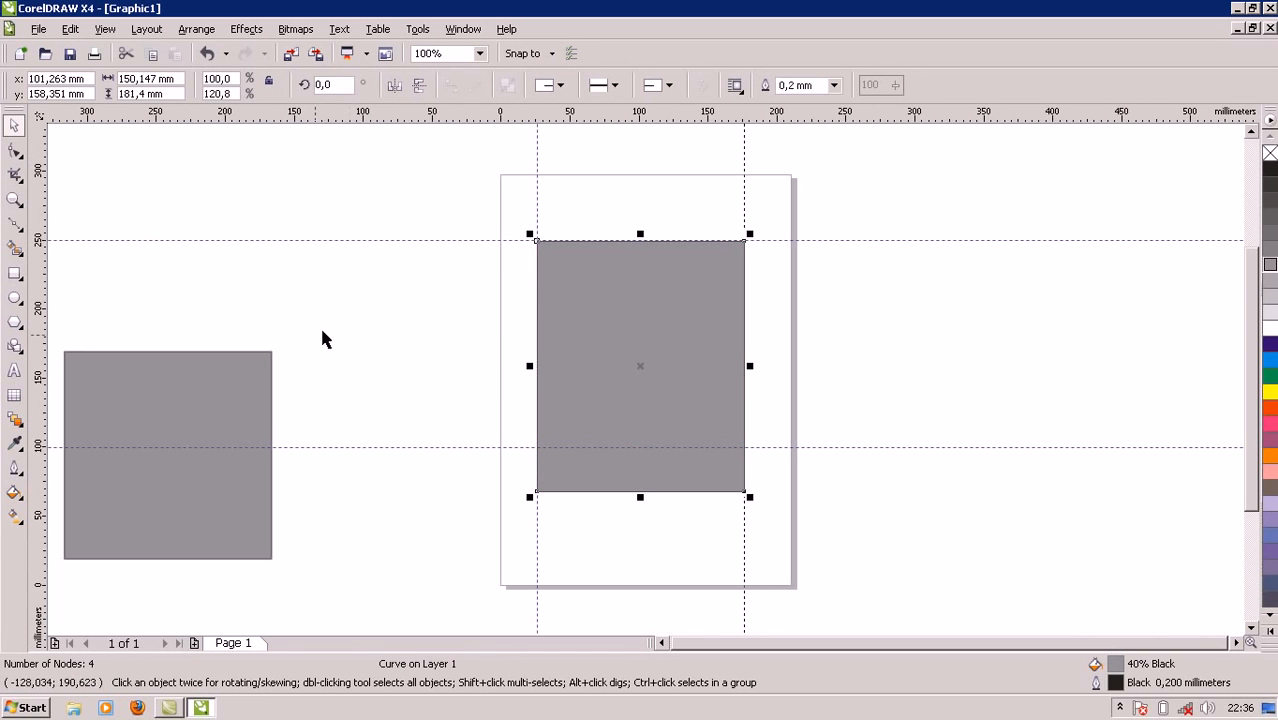
Convert the bottom edge of the rectangle on the page to a curve and bow it slightly outward.
{"action": "left_click", "coordinate": [14, 150]}
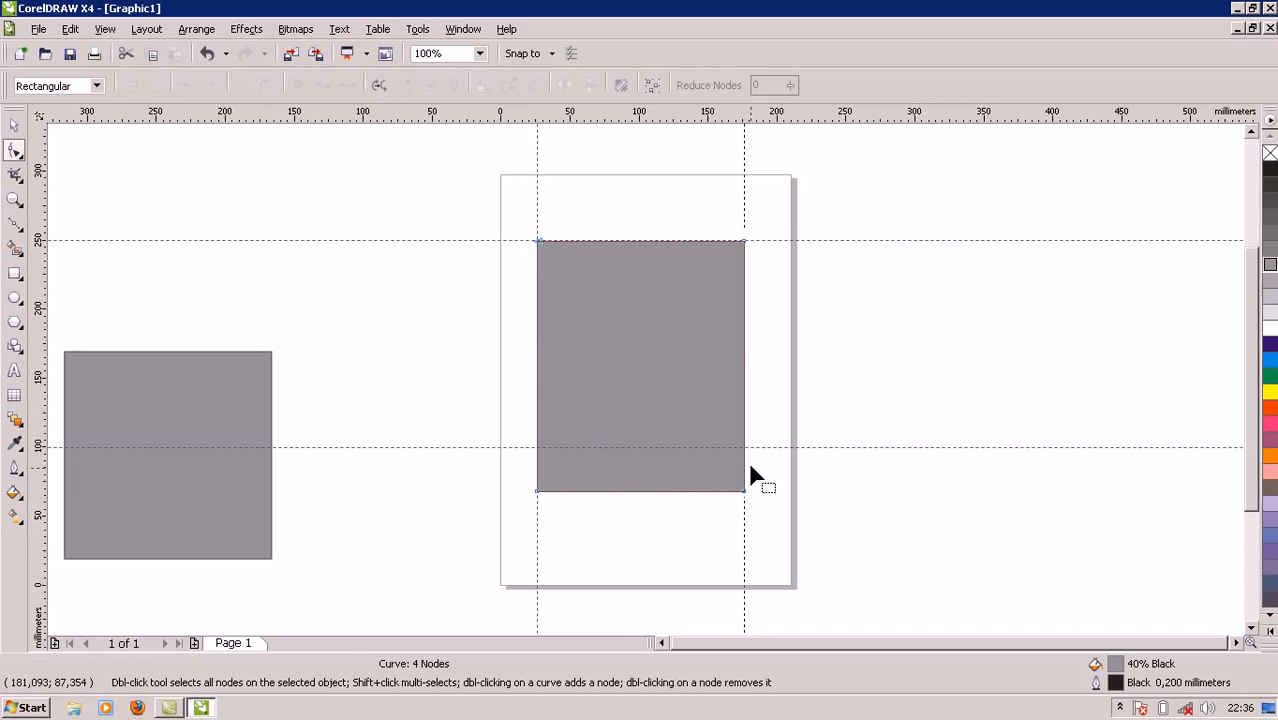
{"action": "left_click", "coordinate": [643, 492]}
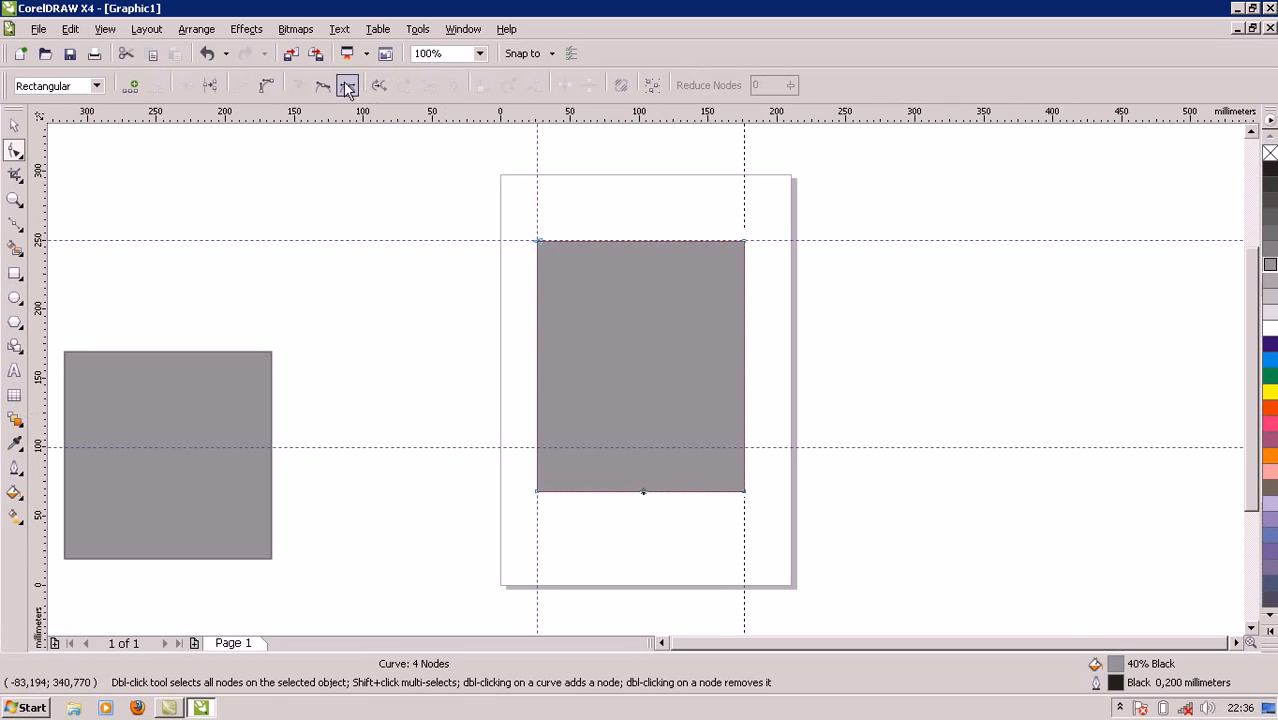
{"action": "left_click", "coordinate": [264, 88]}
{"action": "left_click_drag", "start_coordinate": [645, 494], "coordinate": [645, 507]}
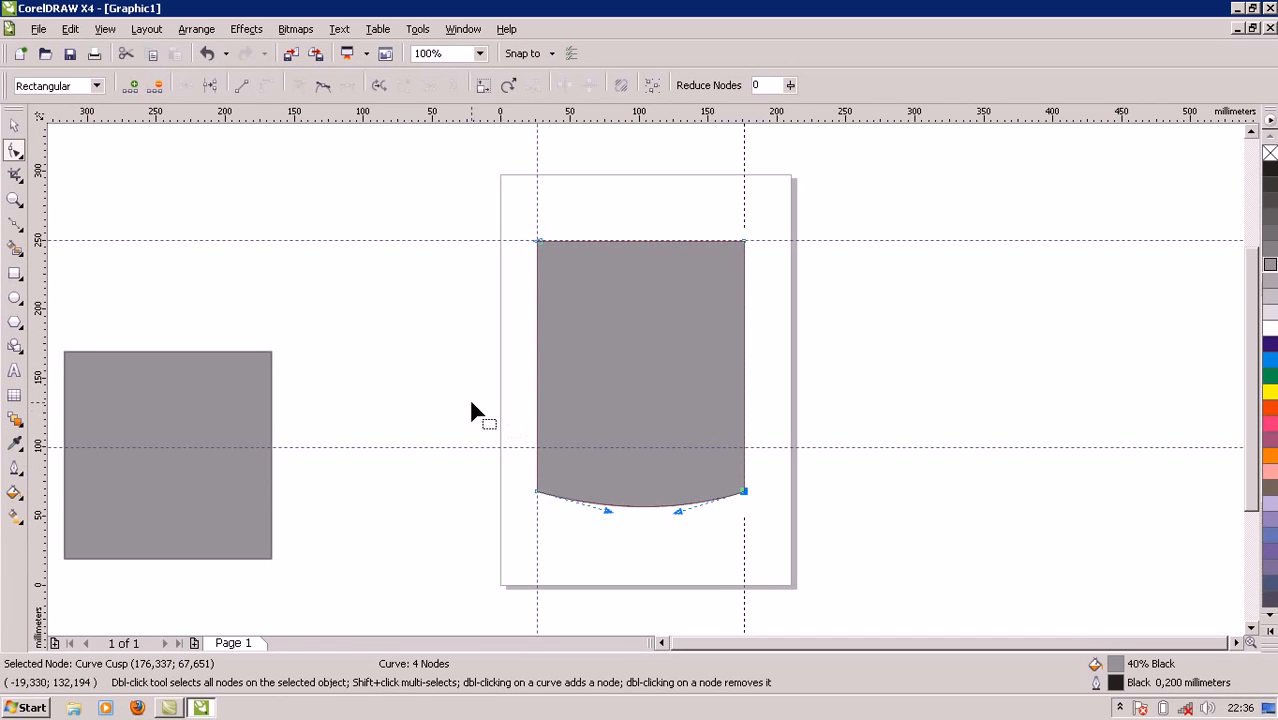
Convert the top edge of the grey shape to a curve and bow it upward into an arch.
{"action": "left_click", "coordinate": [642, 244]}
{"action": "left_click", "coordinate": [641, 242]}
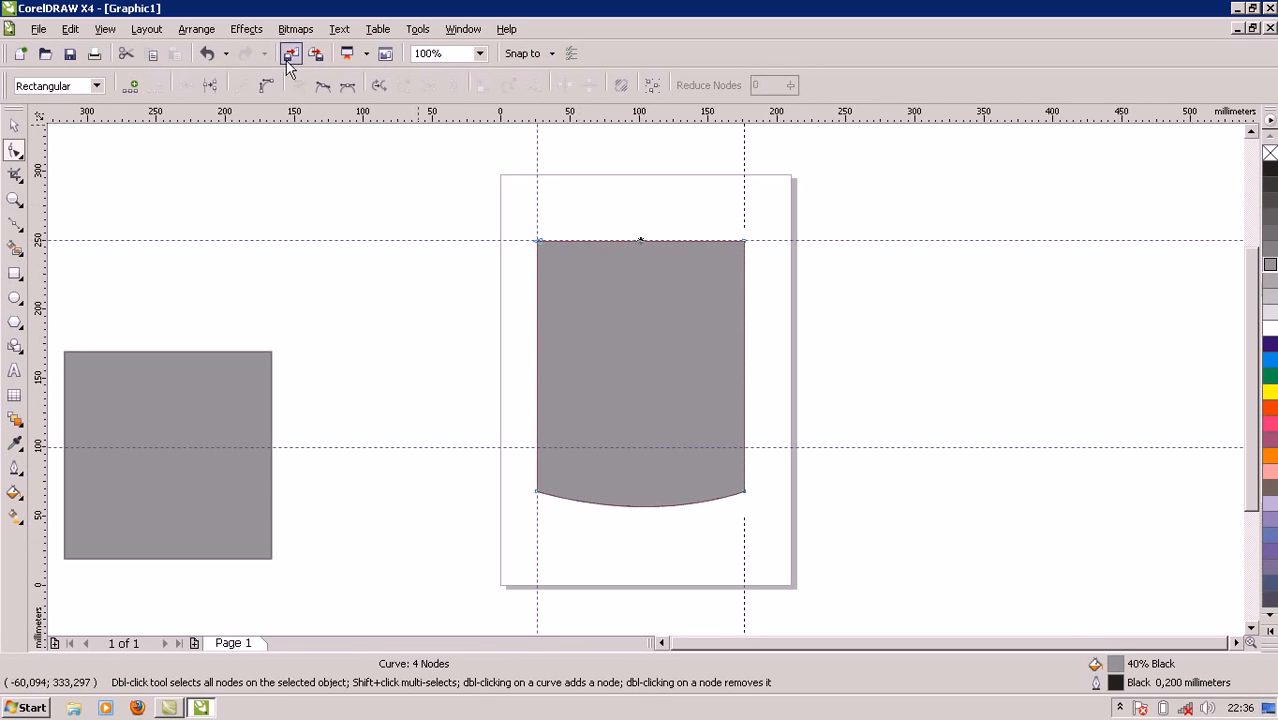
{"action": "left_click", "coordinate": [266, 86]}
{"action": "left_click_drag", "start_coordinate": [640, 241], "coordinate": [621, 217]}
{"action": "left_click", "coordinate": [607, 219]}
{"action": "left_click", "coordinate": [637, 268]}
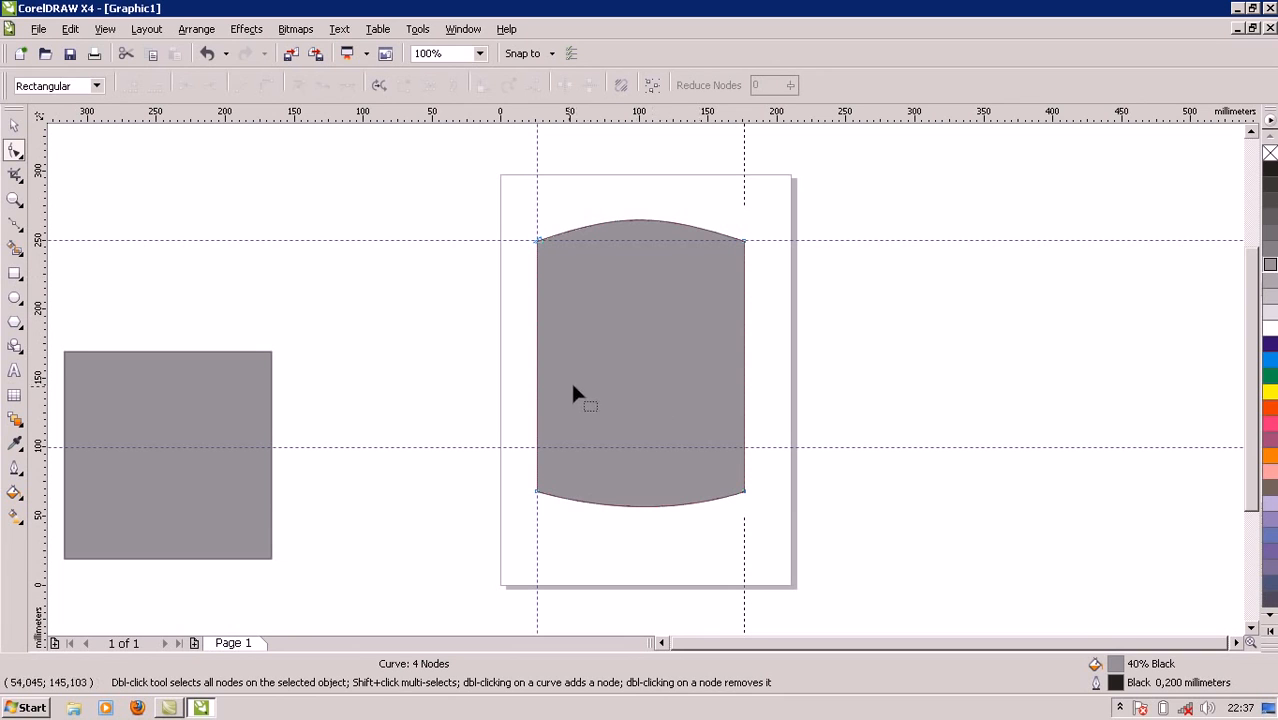
Convert the left edge of the grey shape to a curve and bend it slightly inward.
{"action": "left_click_drag", "start_coordinate": [537, 447], "coordinate": [537, 446]}
{"action": "left_click", "coordinate": [536, 447]}
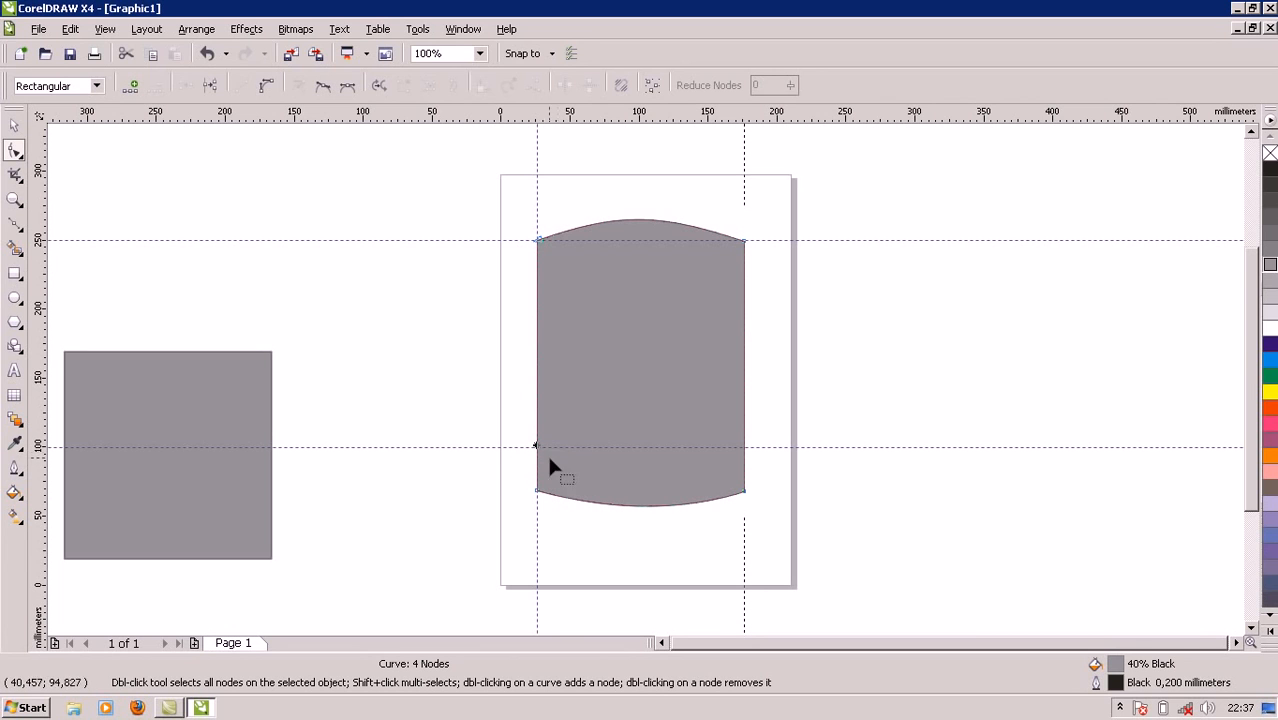
{"action": "left_click", "coordinate": [266, 89]}
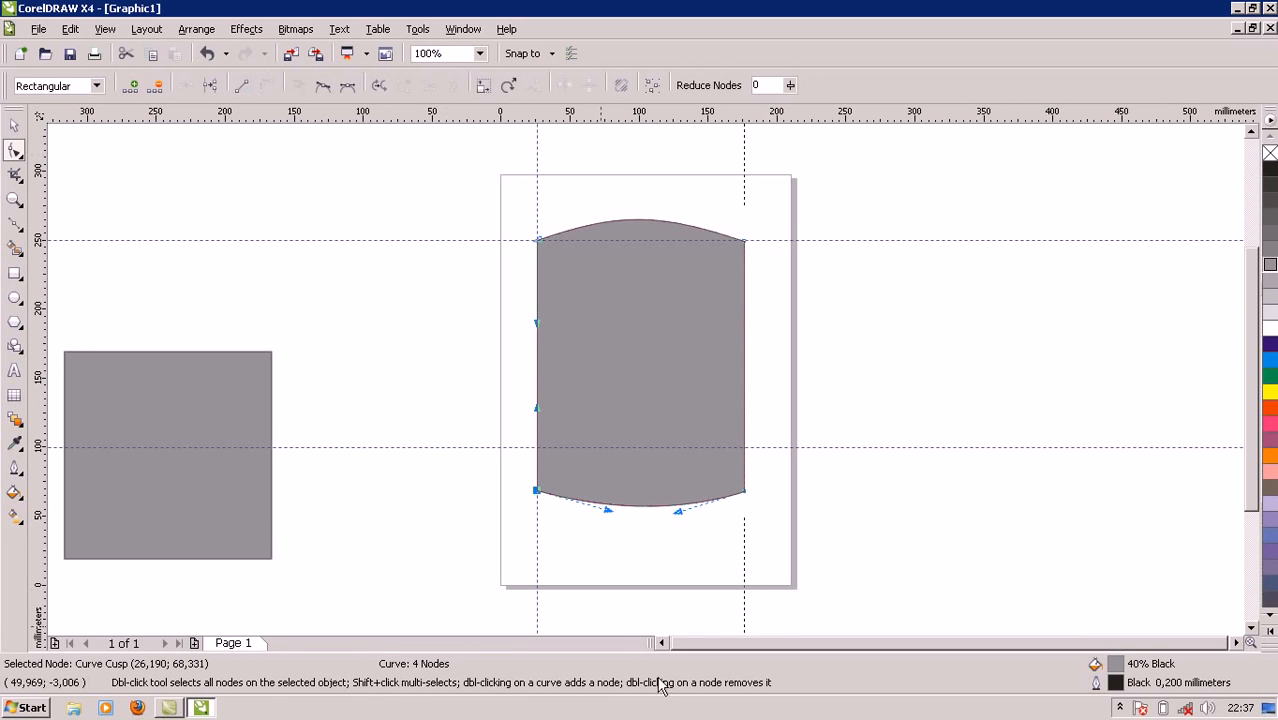
{"action": "left_click_drag", "start_coordinate": [536, 378], "coordinate": [546, 379]}
{"action": "left_click_drag", "start_coordinate": [547, 381], "coordinate": [547, 381]}
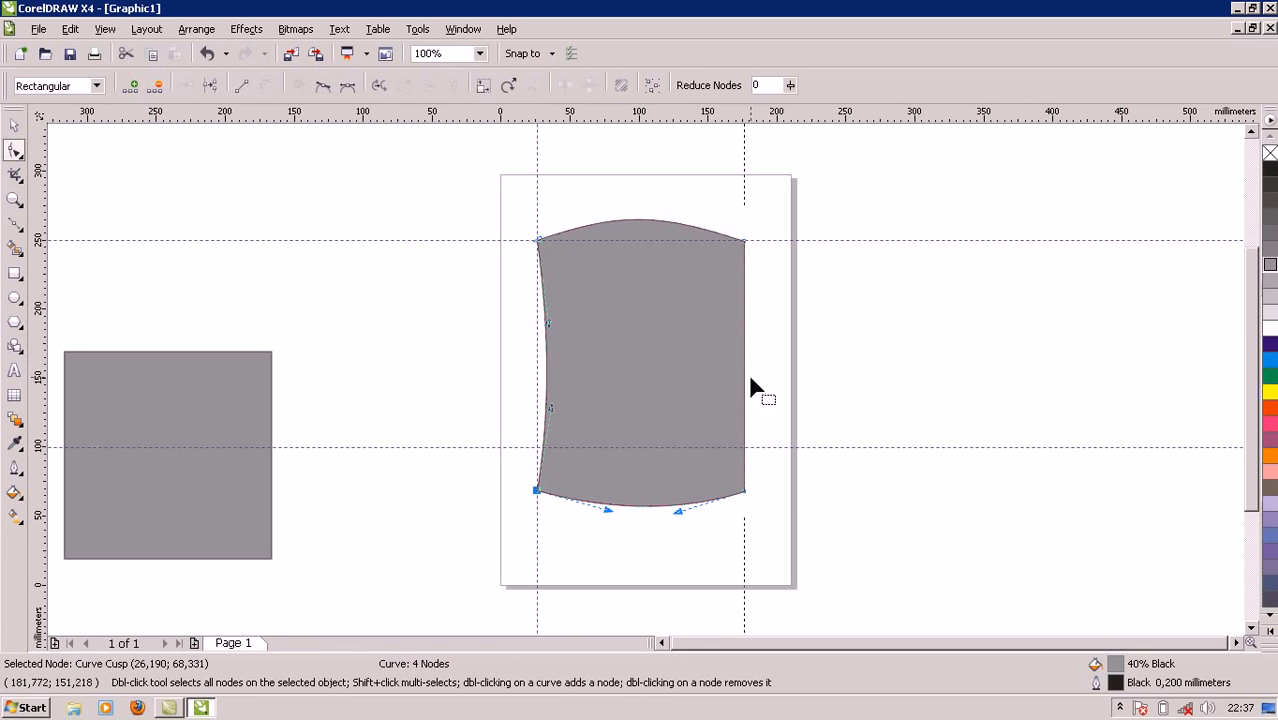
Convert the right edge of the grey shape to a curve and bend it inward to mirror the left edge.
{"action": "left_click", "coordinate": [745, 447]}
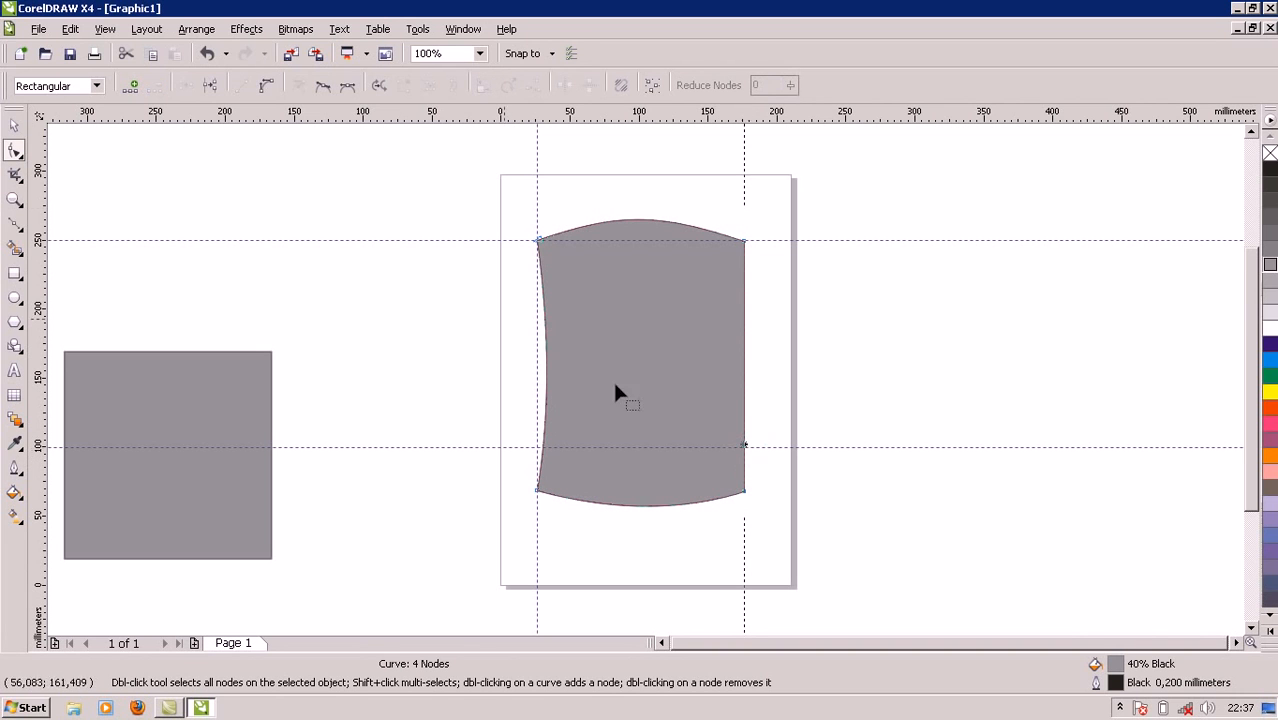
{"action": "left_click", "coordinate": [266, 88]}
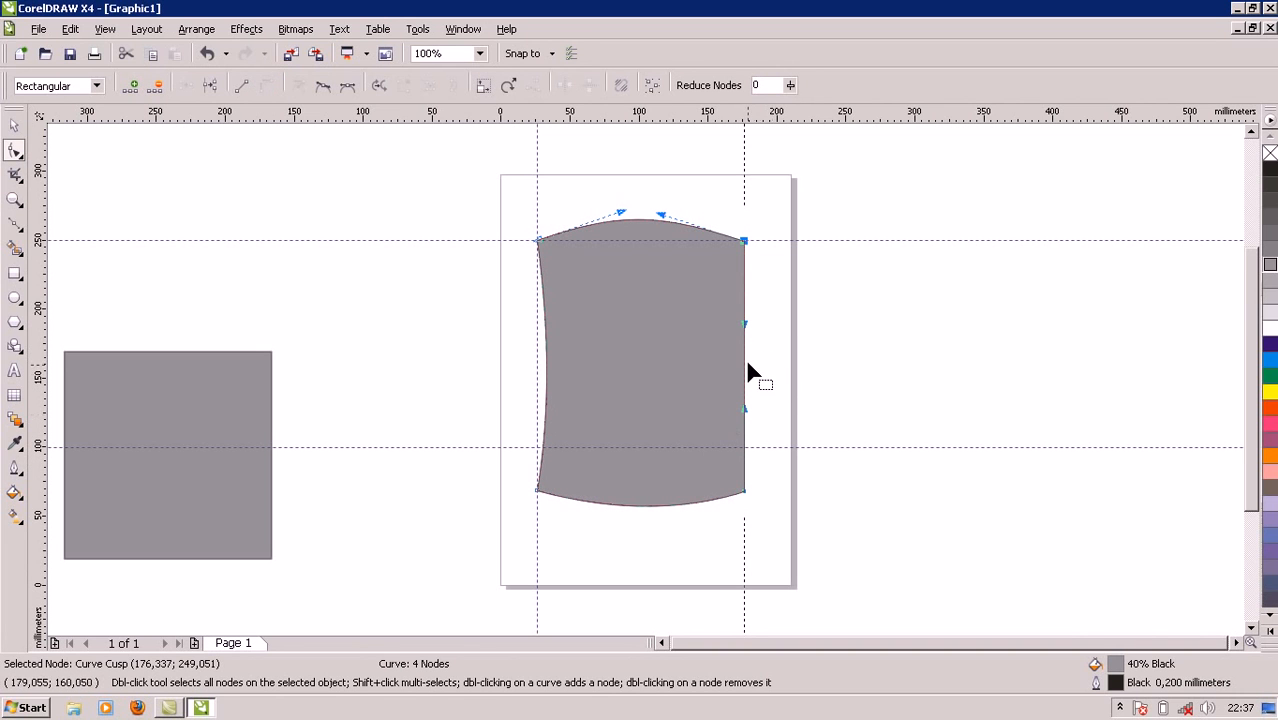
{"action": "left_click_drag", "start_coordinate": [745, 383], "coordinate": [735, 380]}
{"action": "left_click", "coordinate": [779, 362]}
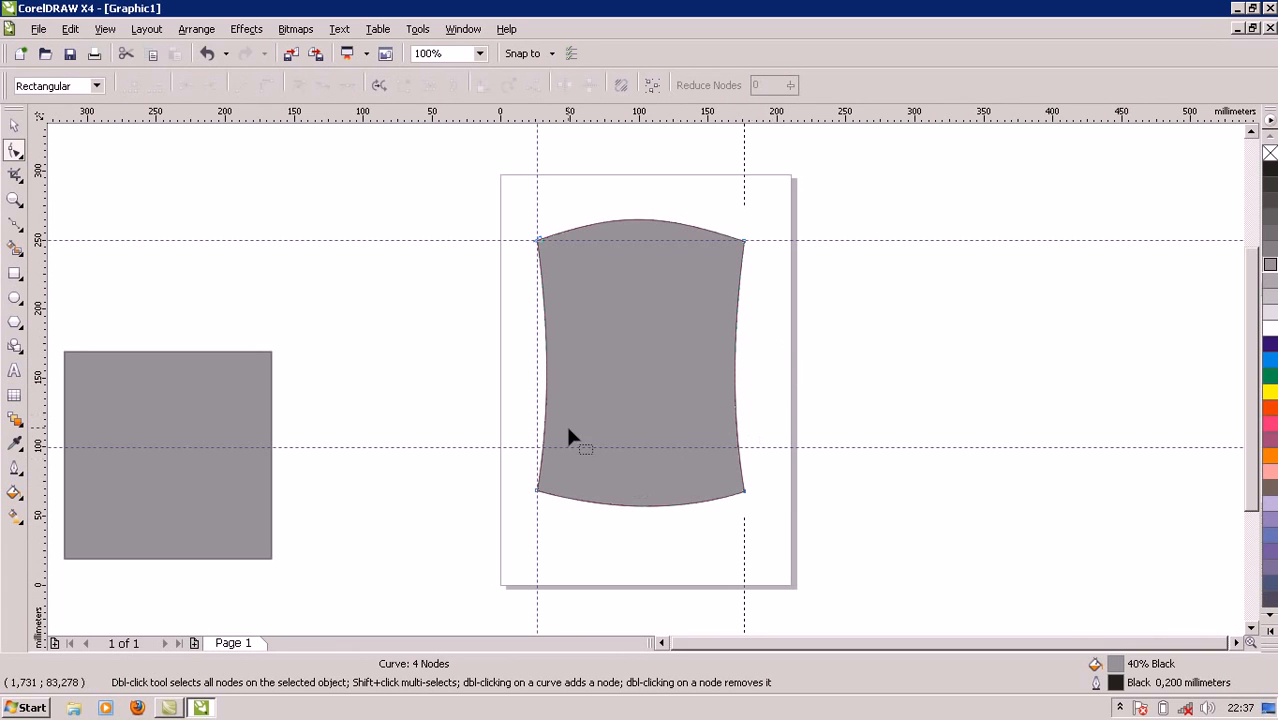
Place a vertical guideline at about 178 mm, beside the right corners of the curved shape.
{"action": "scroll", "coordinate": [802, 442], "scroll_direction": "up", "scroll_amount": 1}
{"action": "scroll", "coordinate": [645, 381], "scroll_direction": "down", "scroll_amount": 1}
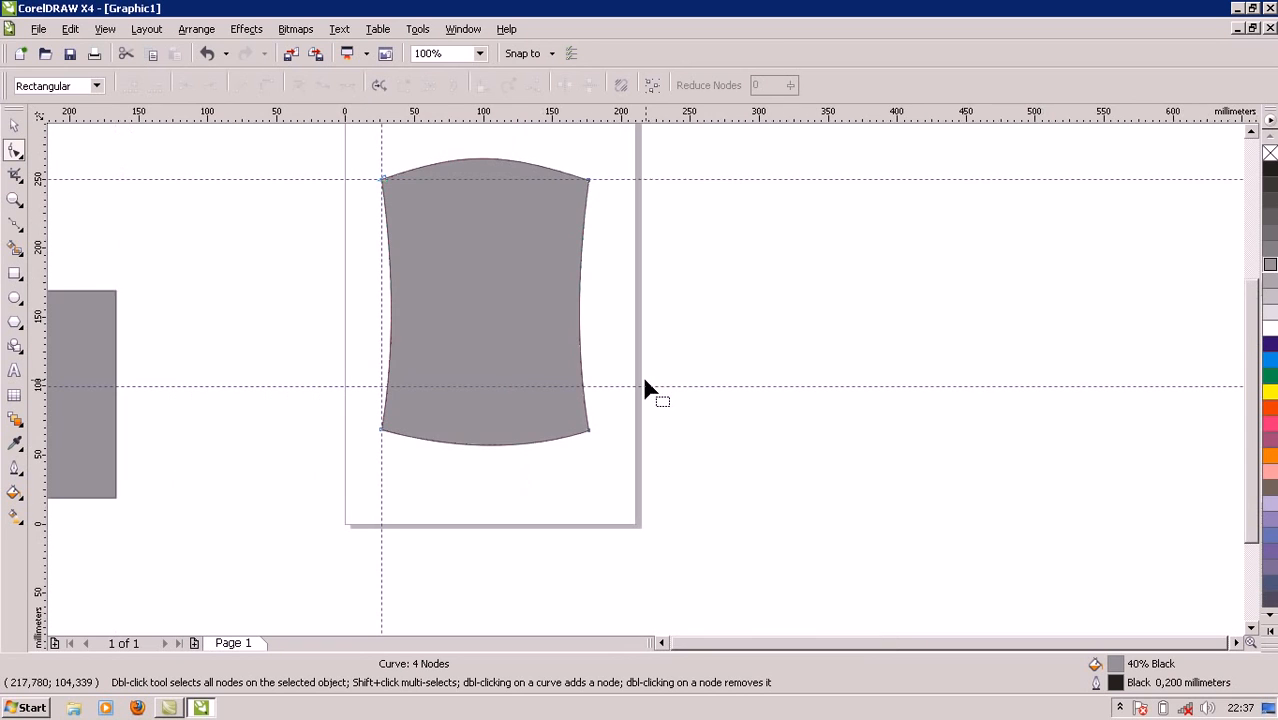
{"action": "left_click_drag", "start_coordinate": [1251, 404], "coordinate": [1237, 350]}
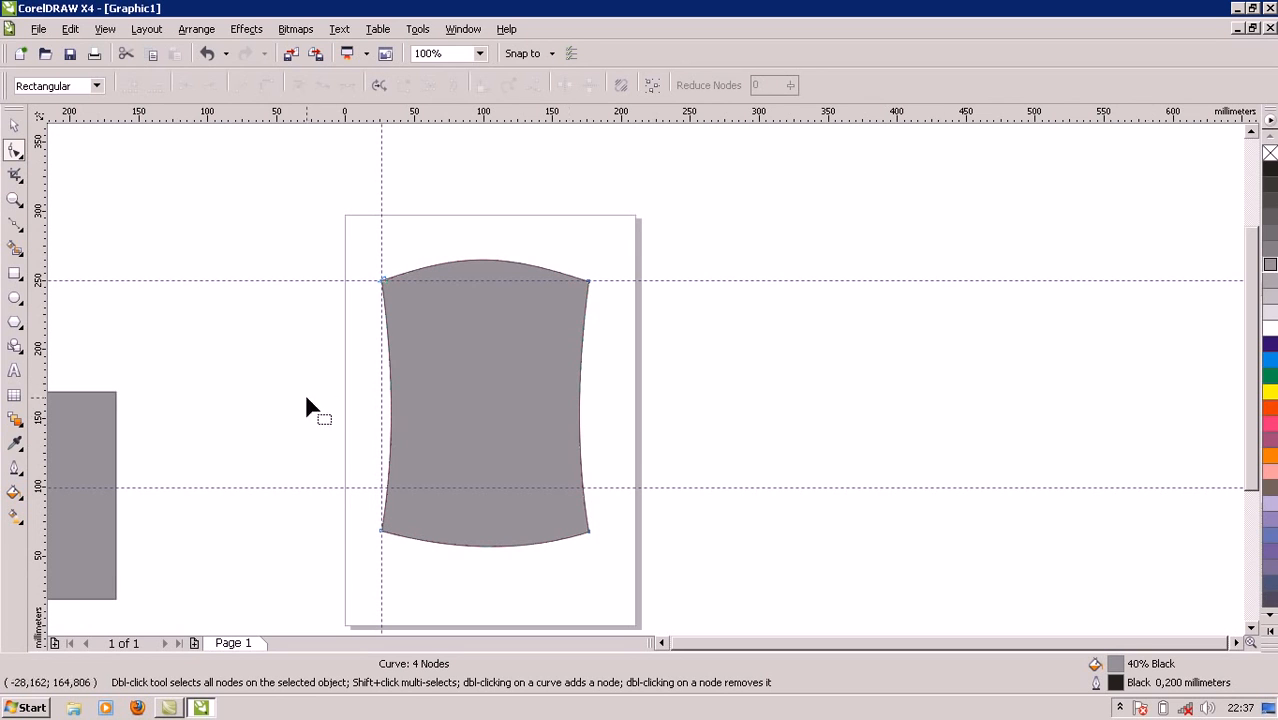
{"action": "left_click_drag", "start_coordinate": [42, 343], "coordinate": [593, 352]}
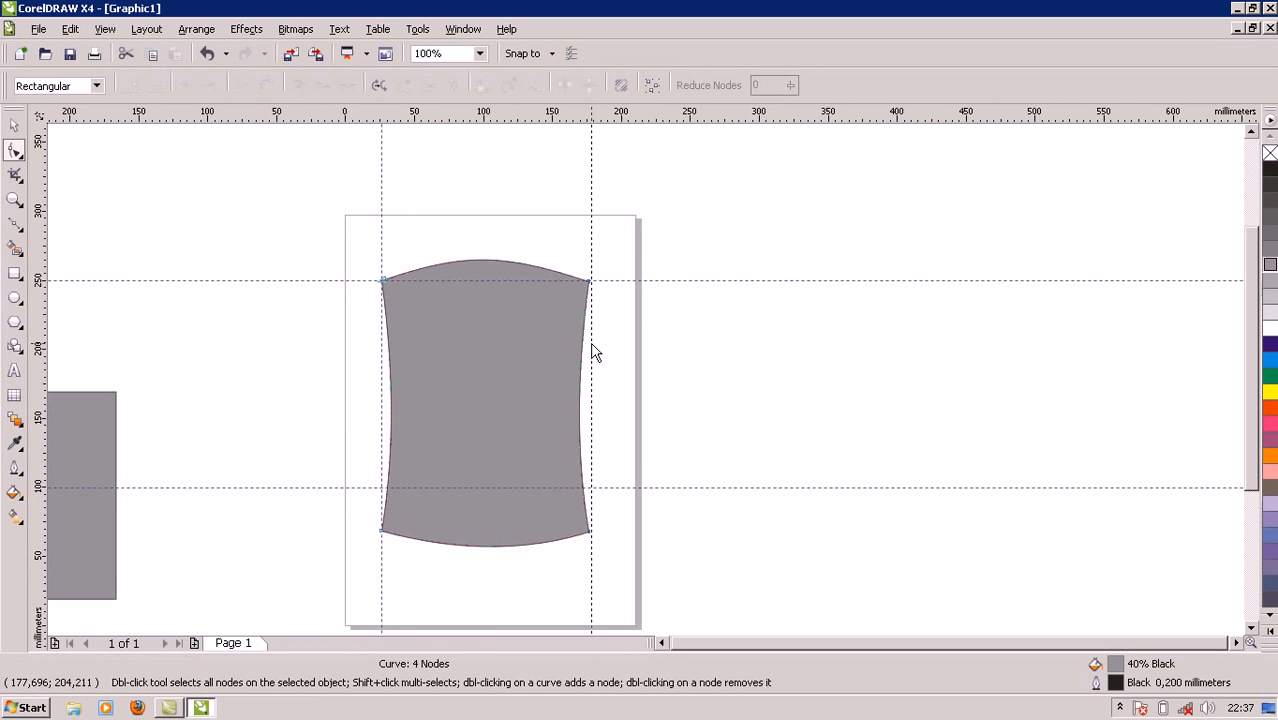
Duplicate the grey square beside the page and place the copy near the page's upper-left corner.
{"action": "left_click", "coordinate": [590, 342]}
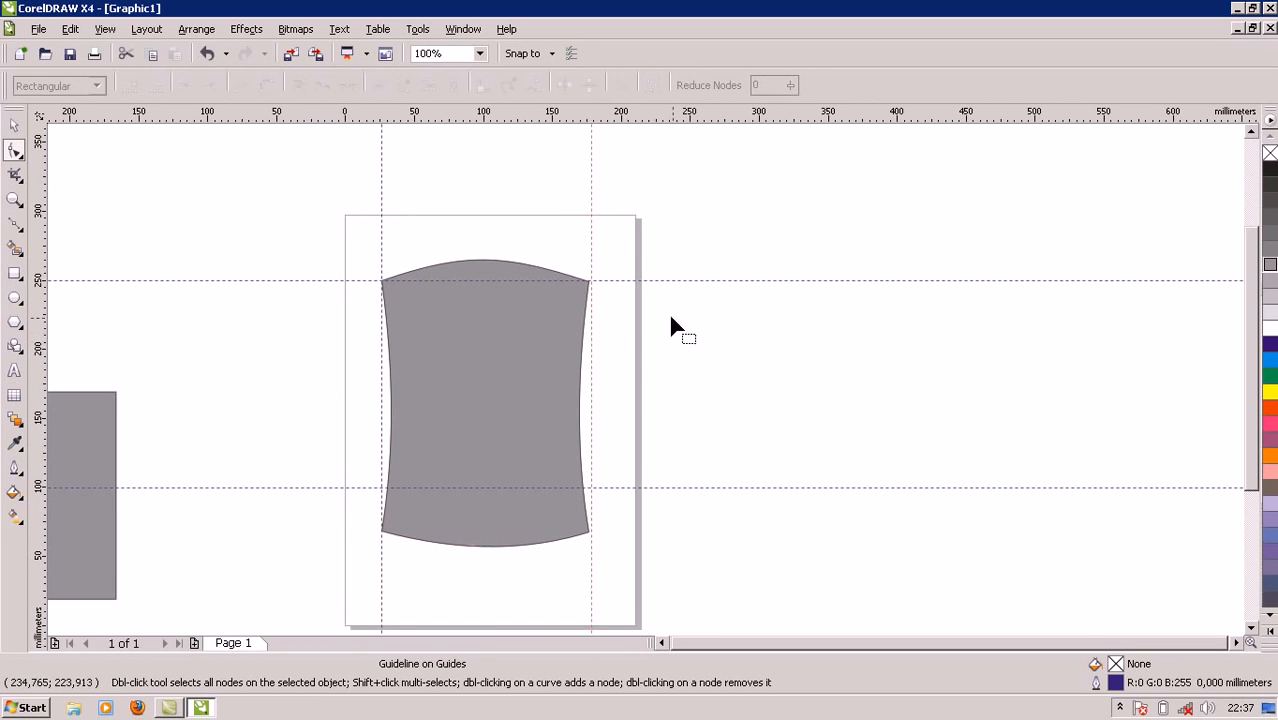
{"action": "key", "text": "space"}
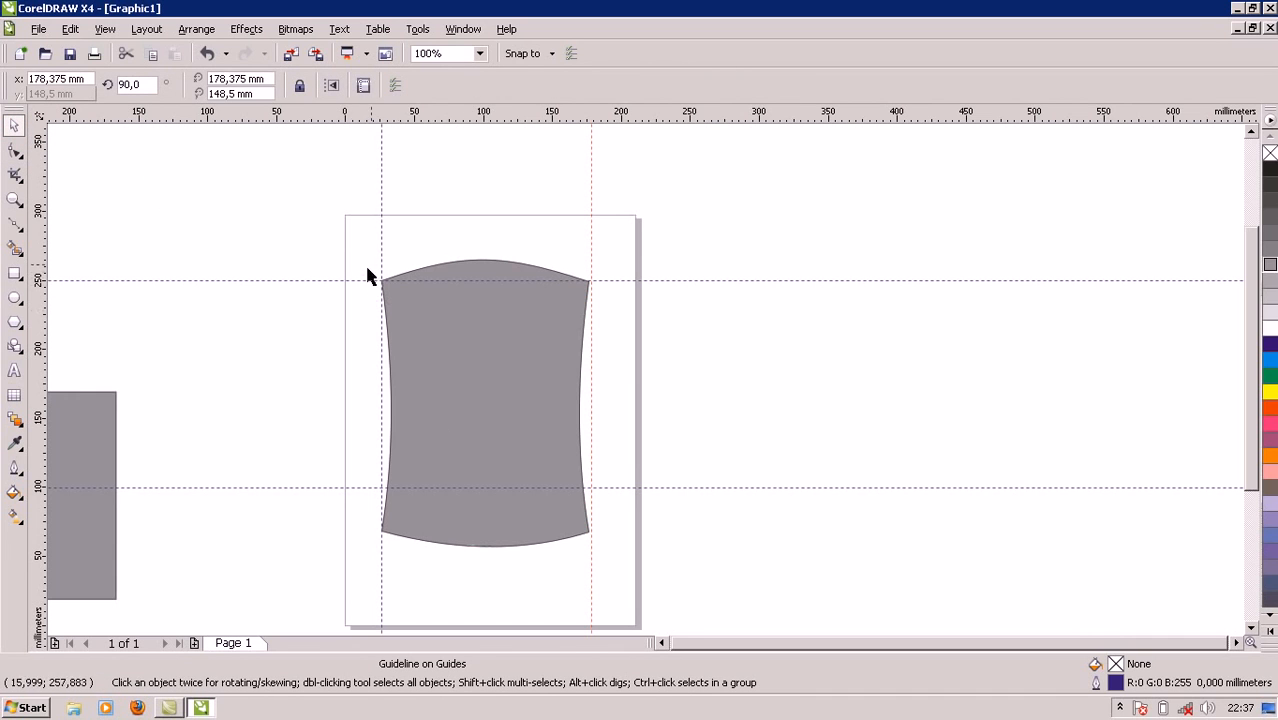
{"action": "left_click", "coordinate": [661, 645]}
{"action": "left_click", "coordinate": [661, 645]}
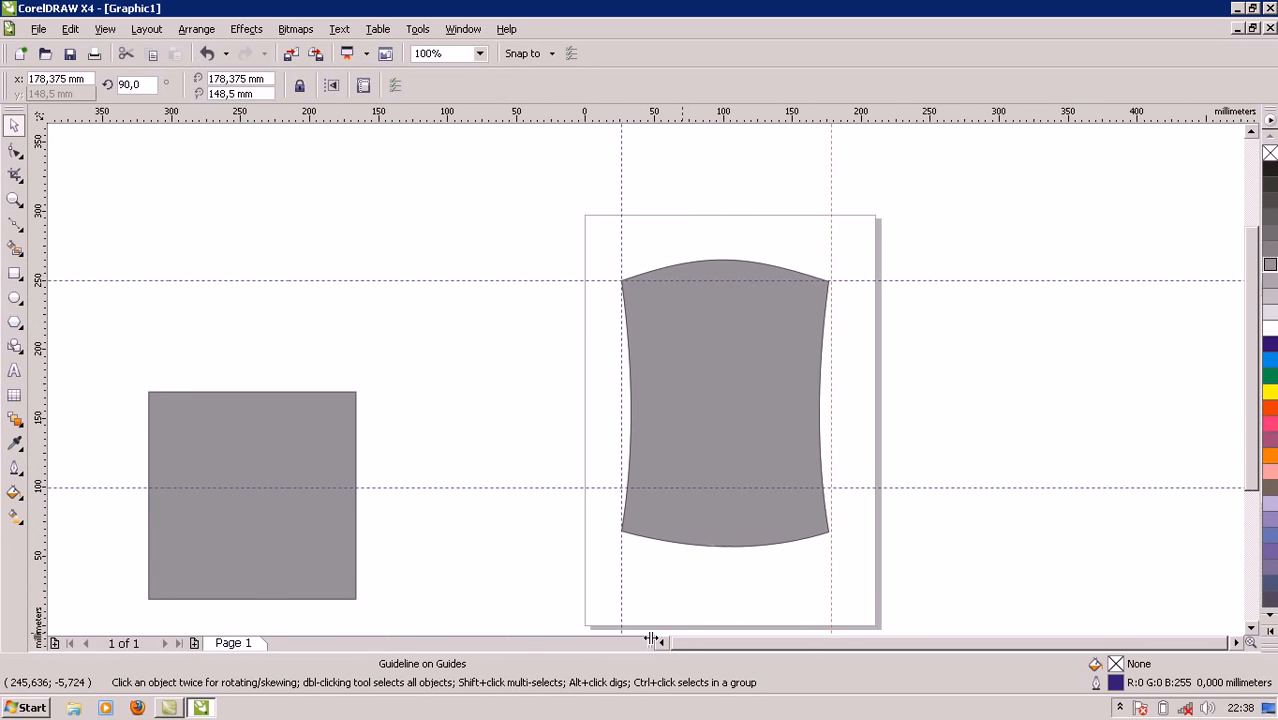
{"action": "left_click", "coordinate": [257, 463]}
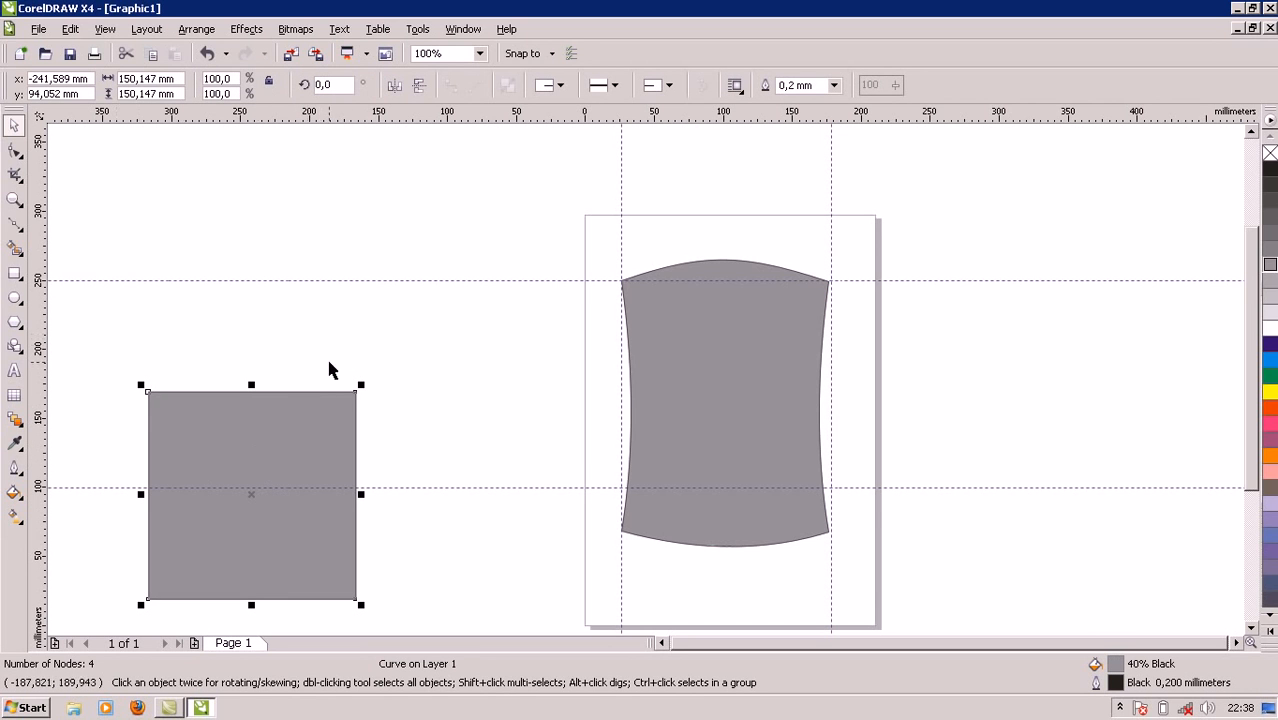
{"action": "left_click_drag", "start_coordinate": [331, 449], "coordinate": [534, 300]}
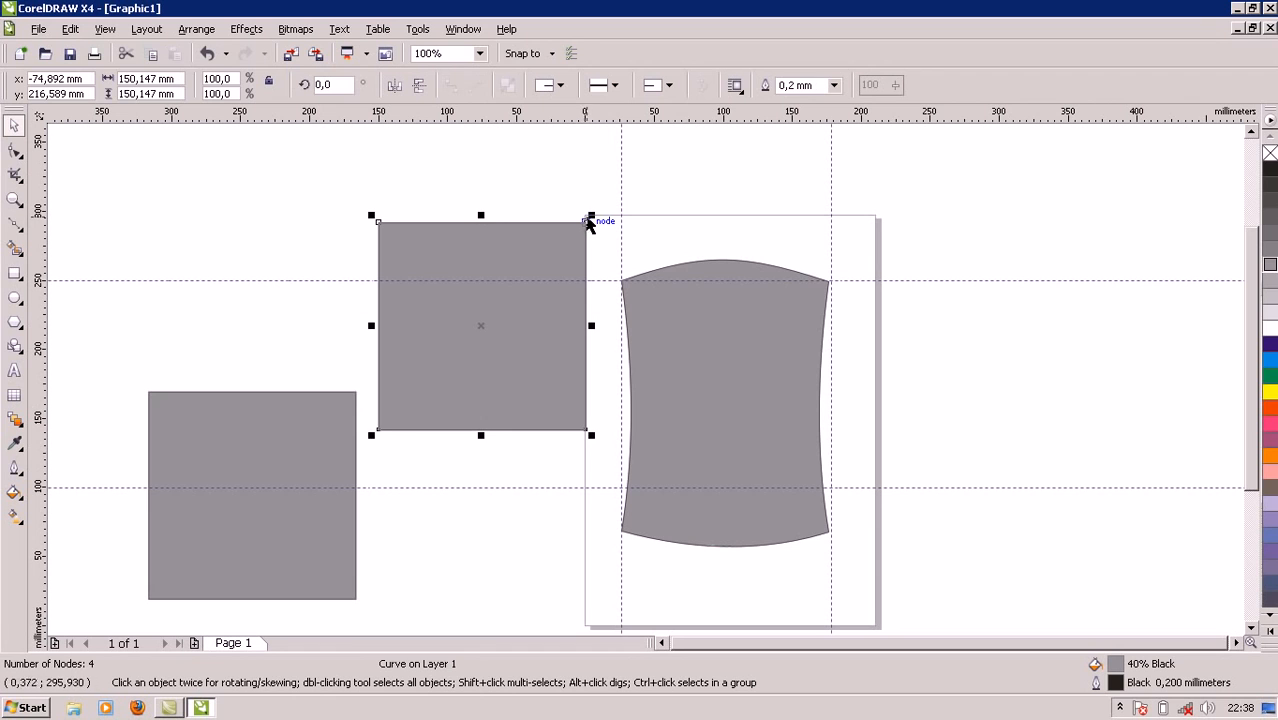
Shrink the square's copy to a rectangle about 39 by 51 mm and move it slightly closer to the page.
{"action": "left_click_drag", "start_coordinate": [591, 215], "coordinate": [476, 304]}
{"action": "left_click_drag", "start_coordinate": [430, 396], "coordinate": [518, 354]}
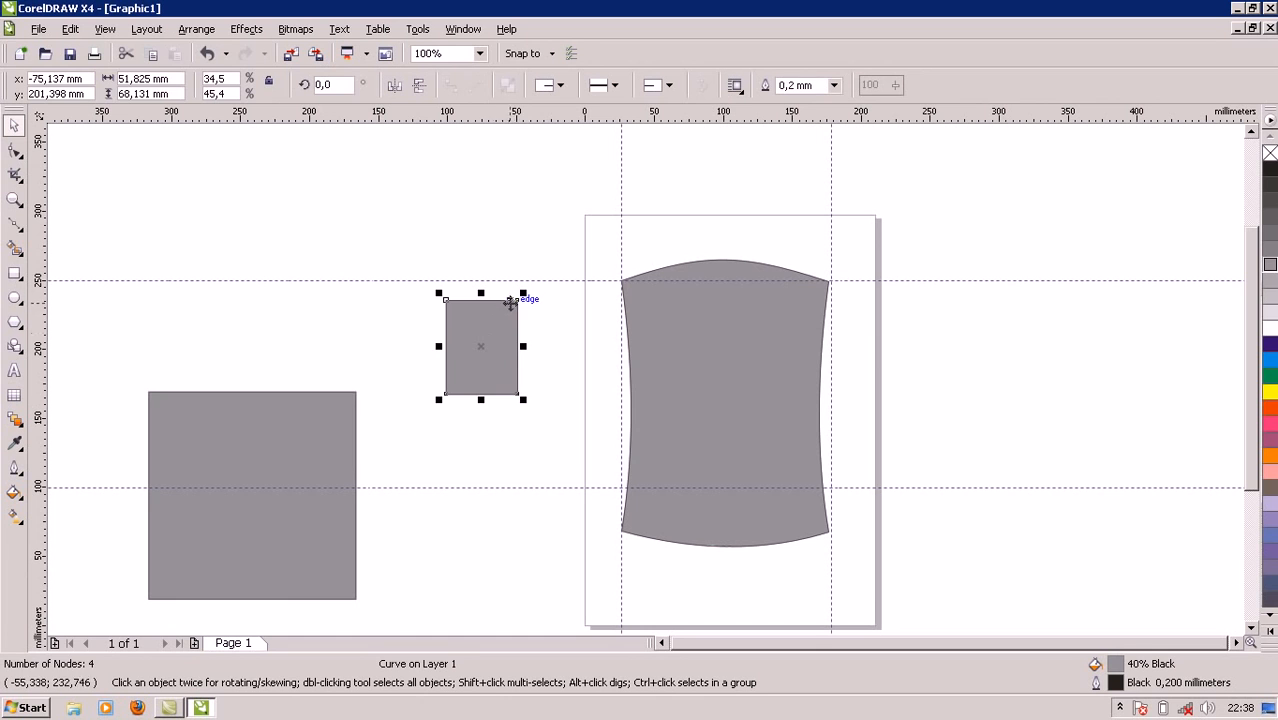
{"action": "left_click_drag", "start_coordinate": [518, 300], "coordinate": [514, 320]}
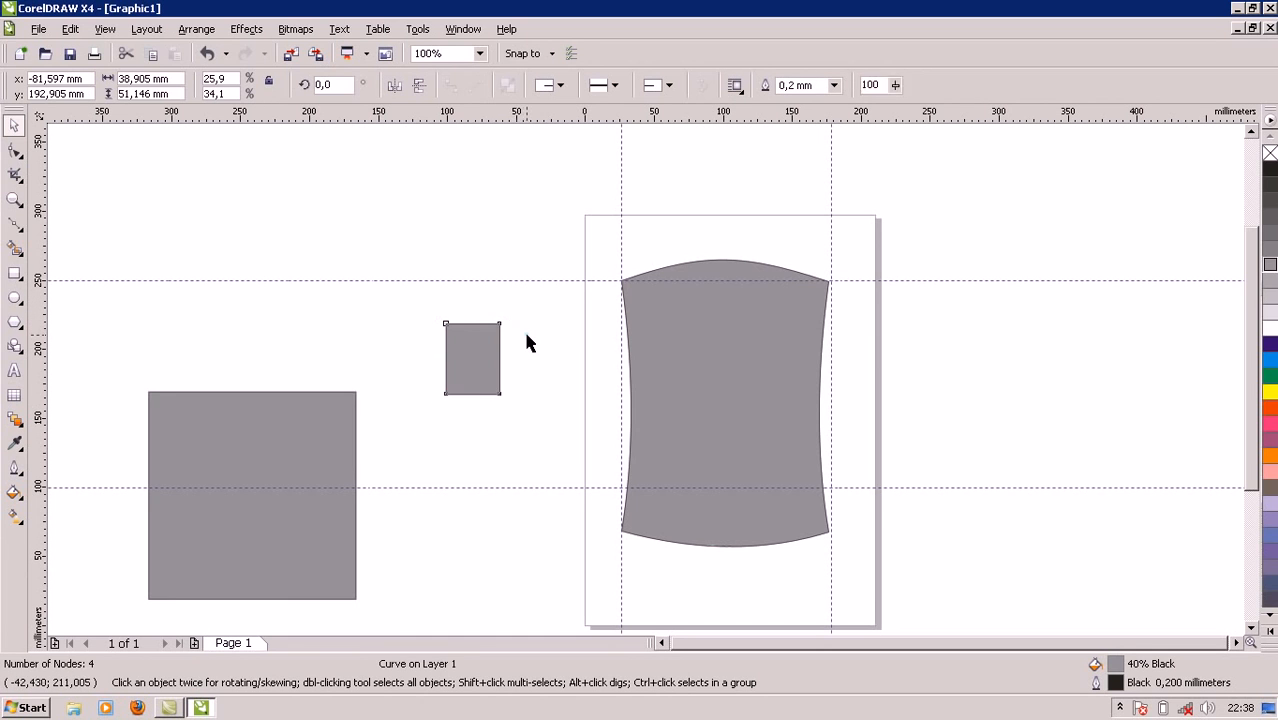
{"action": "left_click", "coordinate": [526, 336]}
{"action": "left_click", "coordinate": [479, 386]}
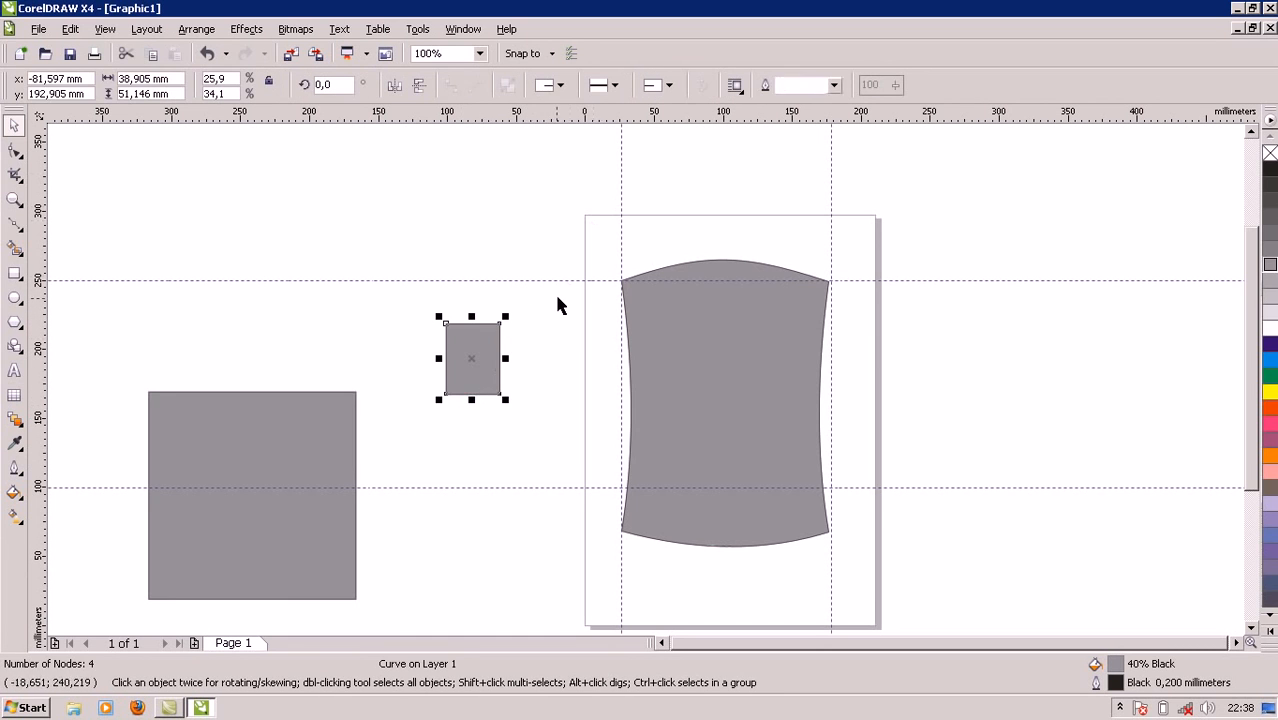
{"action": "left_click_drag", "start_coordinate": [471, 344], "coordinate": [513, 337]}
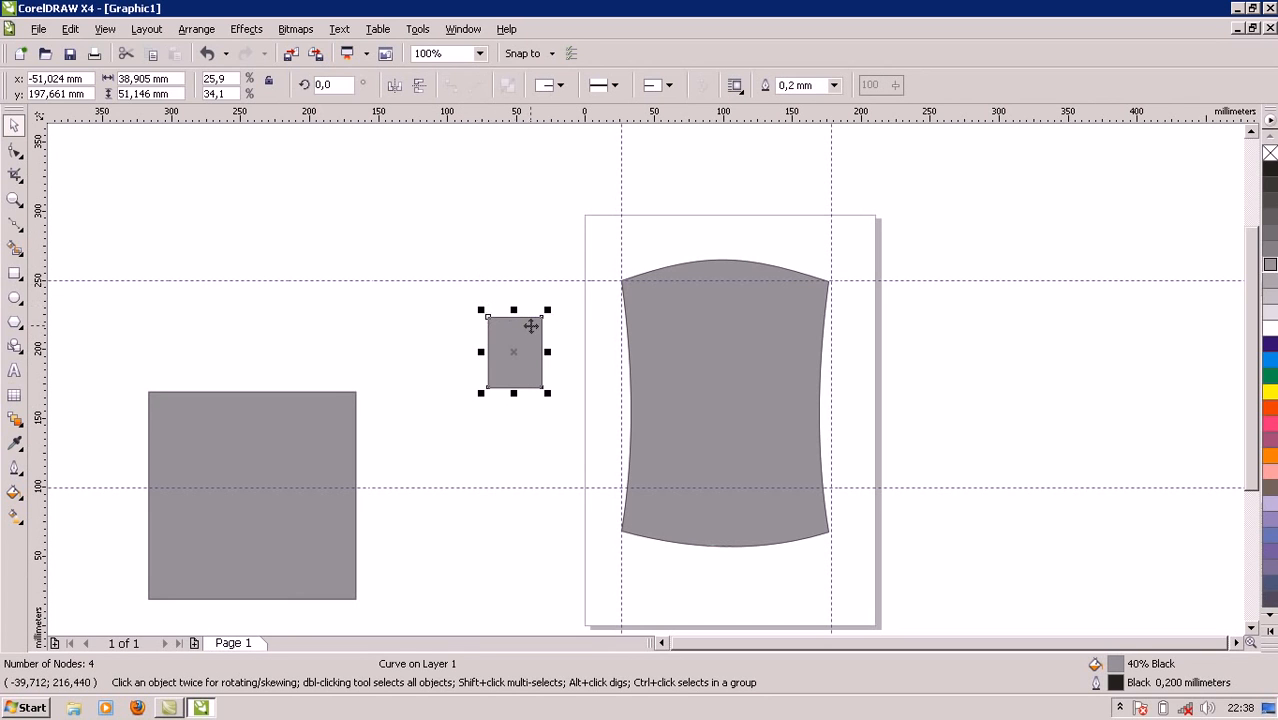
Move the small rectangle's upper-right node slightly inward, then convert its bottom edge to a curve and bow it downward.
{"action": "left_click", "coordinate": [14, 150]}
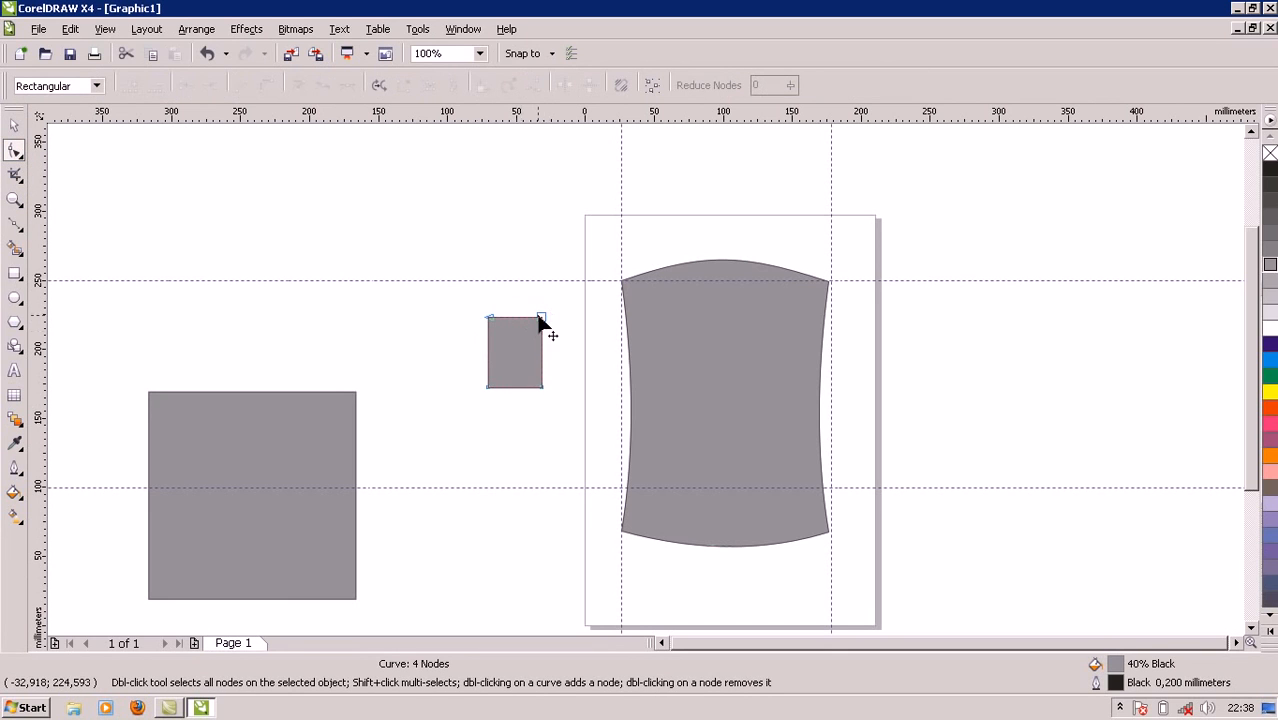
{"action": "left_click_drag", "start_coordinate": [539, 319], "coordinate": [533, 321]}
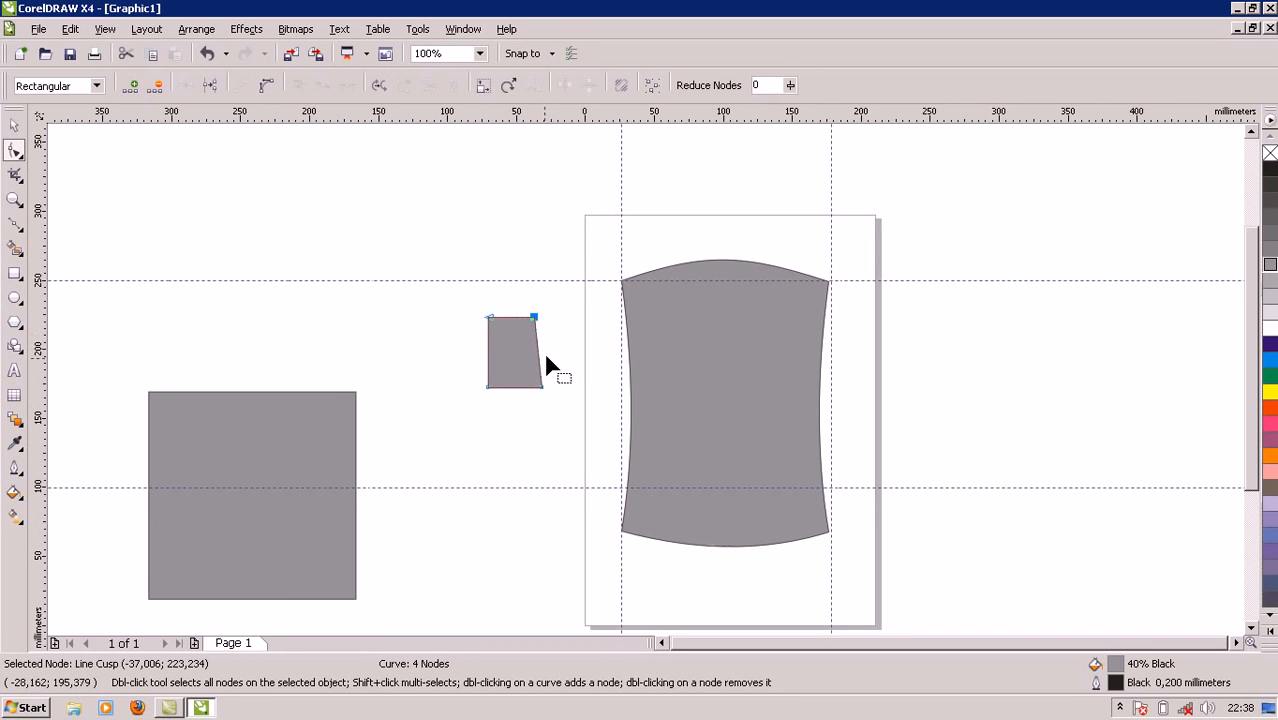
{"action": "scroll", "coordinate": [533, 405], "scroll_direction": "up", "scroll_amount": 1}
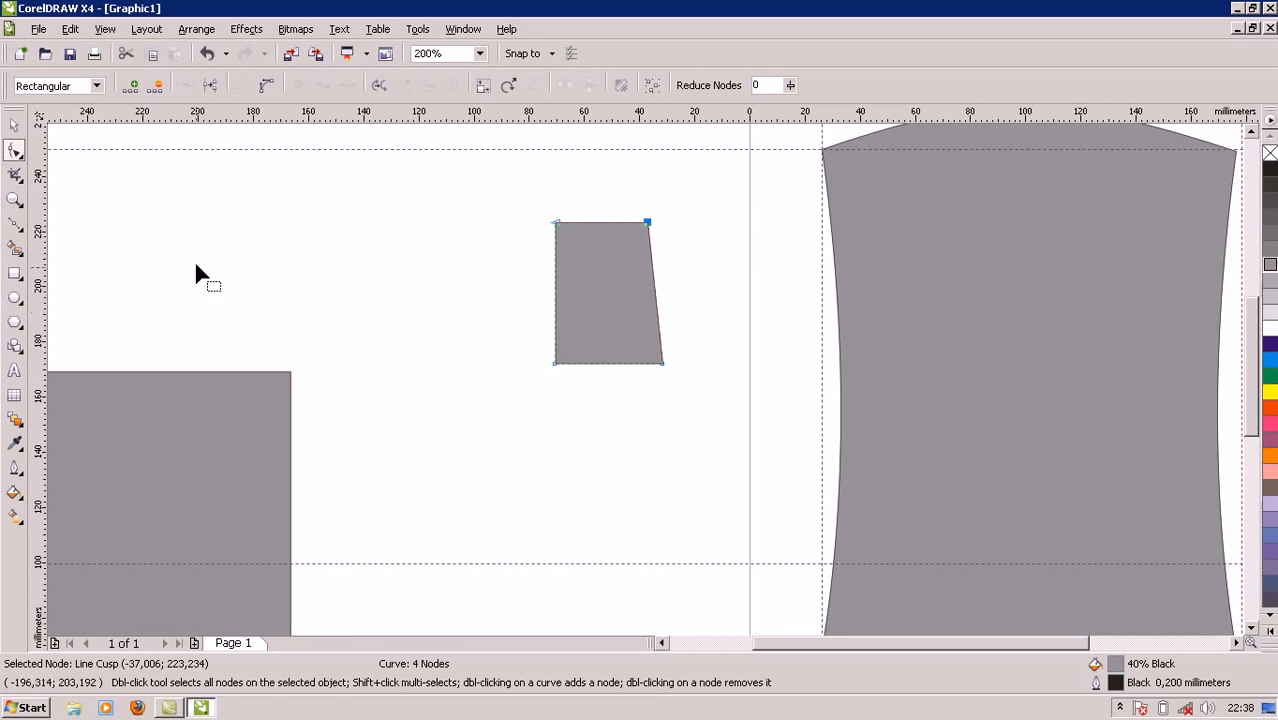
{"action": "left_click", "coordinate": [609, 364]}
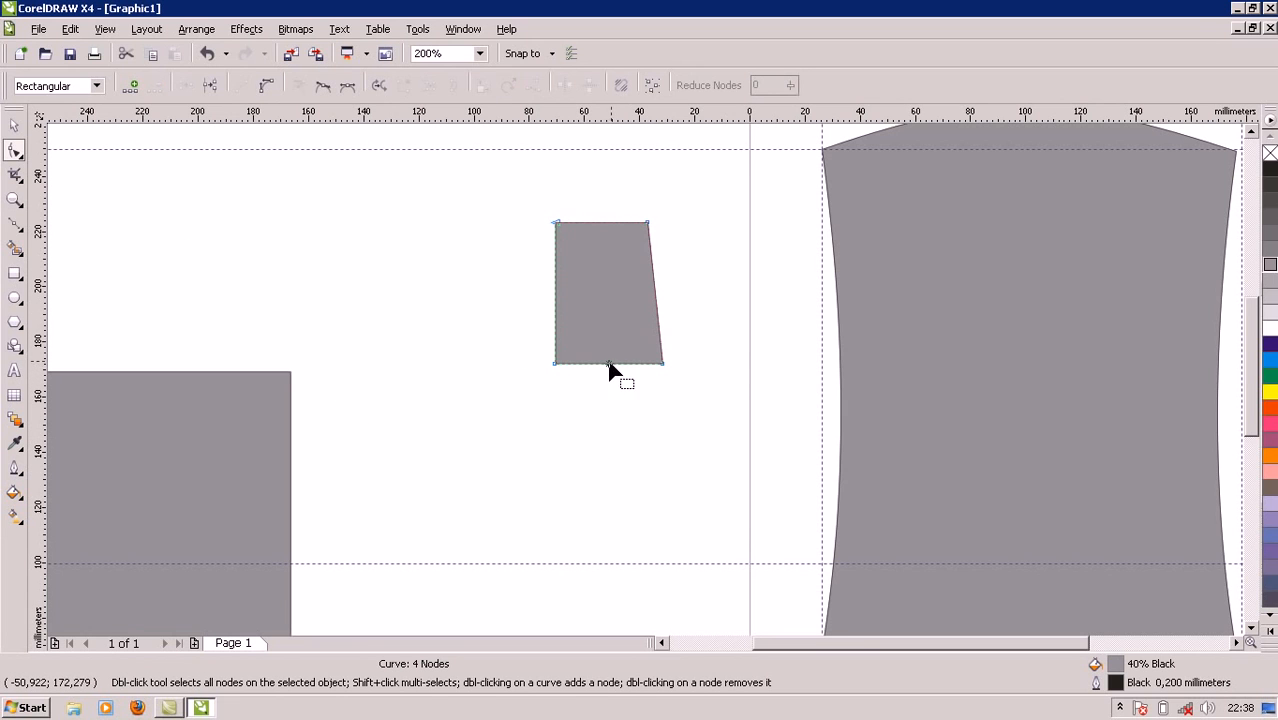
{"action": "left_click", "coordinate": [266, 85]}
{"action": "left_click_drag", "start_coordinate": [610, 365], "coordinate": [610, 368]}
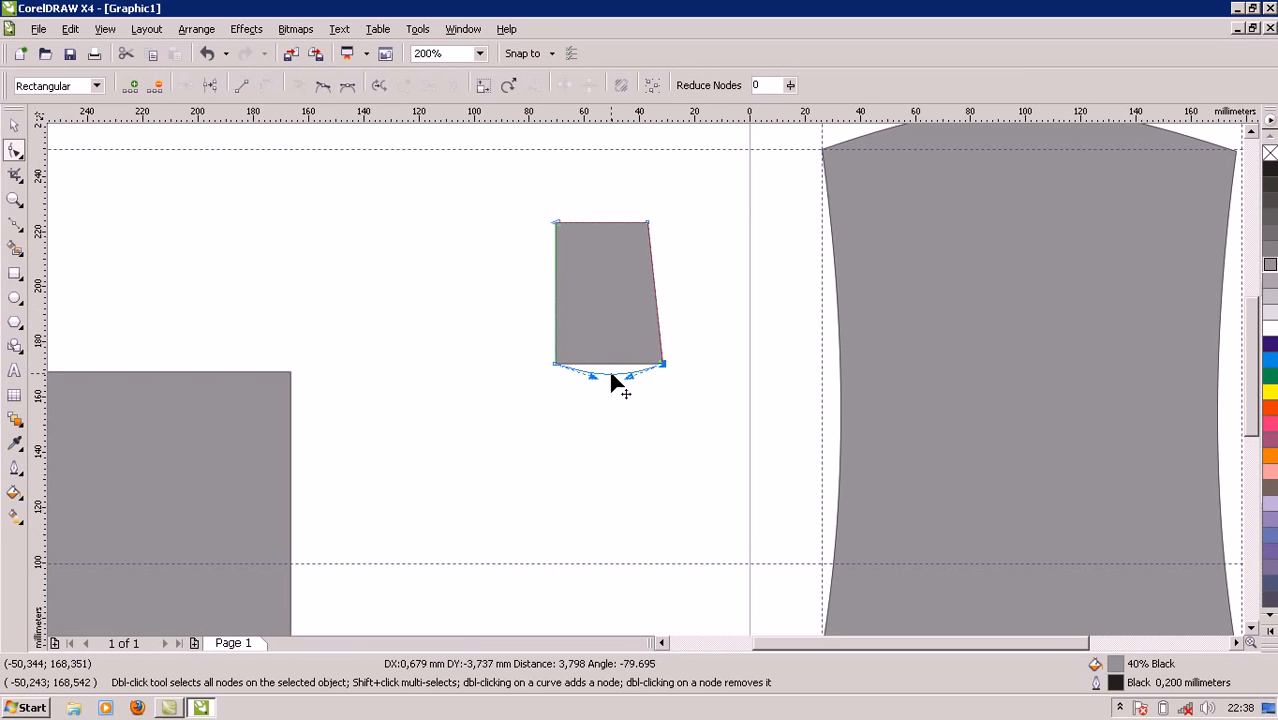
{"action": "left_click", "coordinate": [715, 420]}
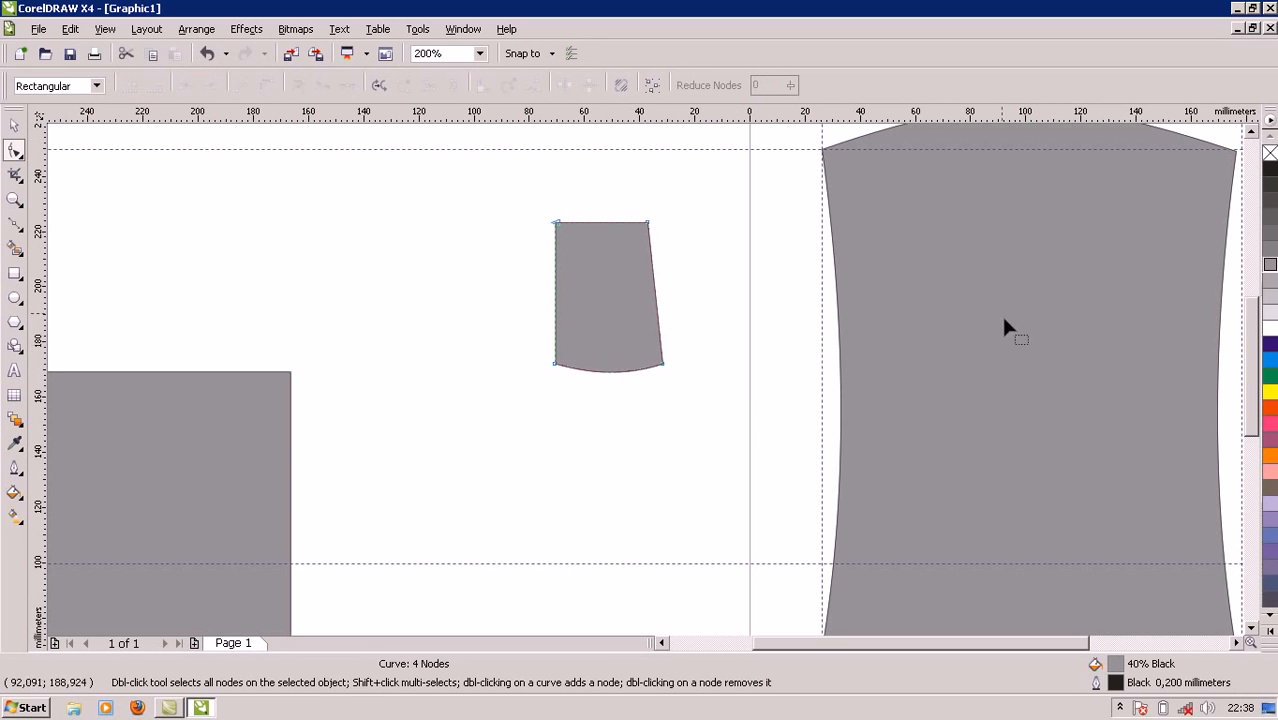
Move the small sleeve shape onto the shirt body so its upper-left corner meets the body's upper-left corner.
{"action": "left_click", "coordinate": [14, 124]}
{"action": "left_click_drag", "start_coordinate": [1064, 648], "coordinate": [1101, 623]}
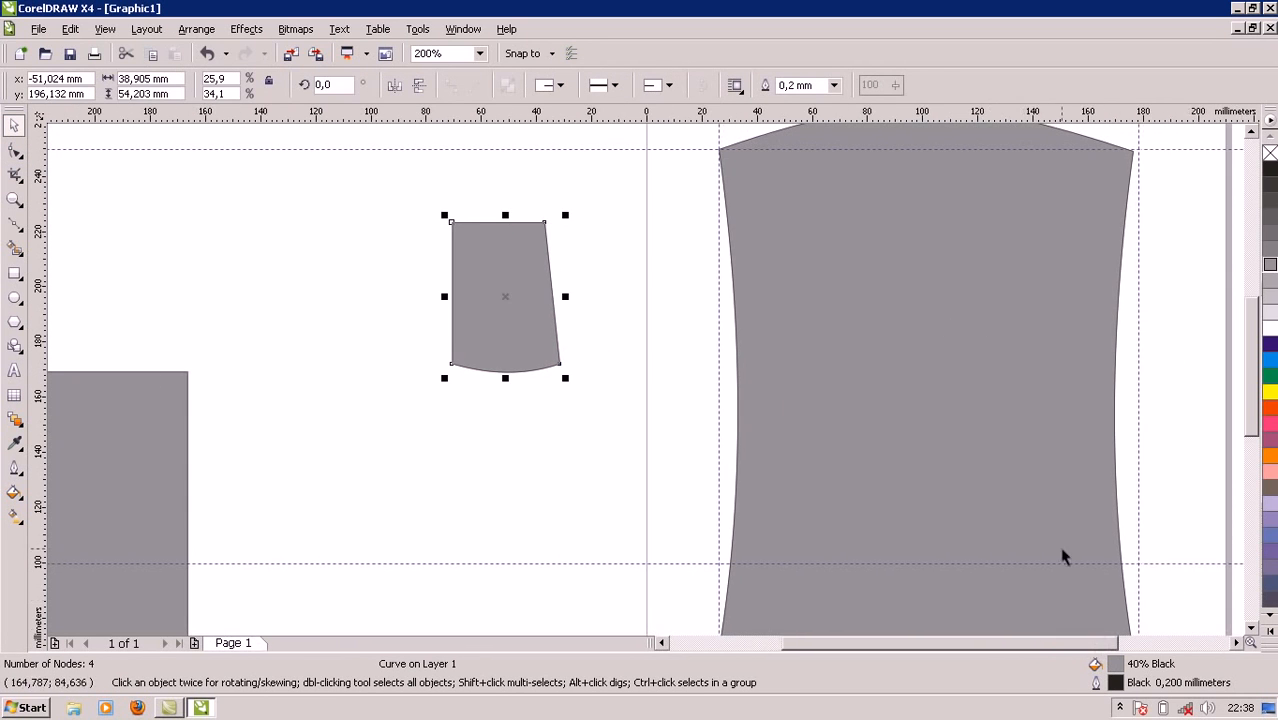
{"action": "left_click_drag", "start_coordinate": [516, 277], "coordinate": [784, 208]}
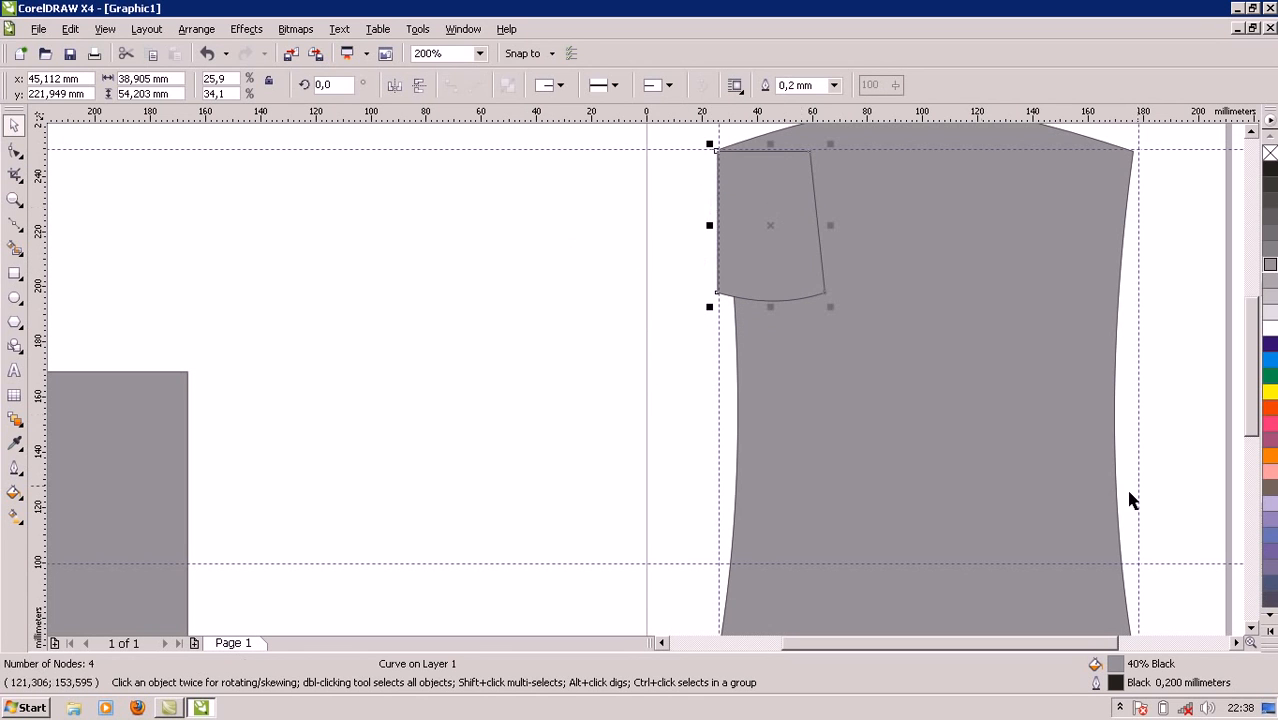
Set the sleeve's rotation center on its upper-left corner and rotate it outward to about 309.5 degrees.
{"action": "left_click_drag", "start_coordinate": [1250, 422], "coordinate": [1249, 399]}
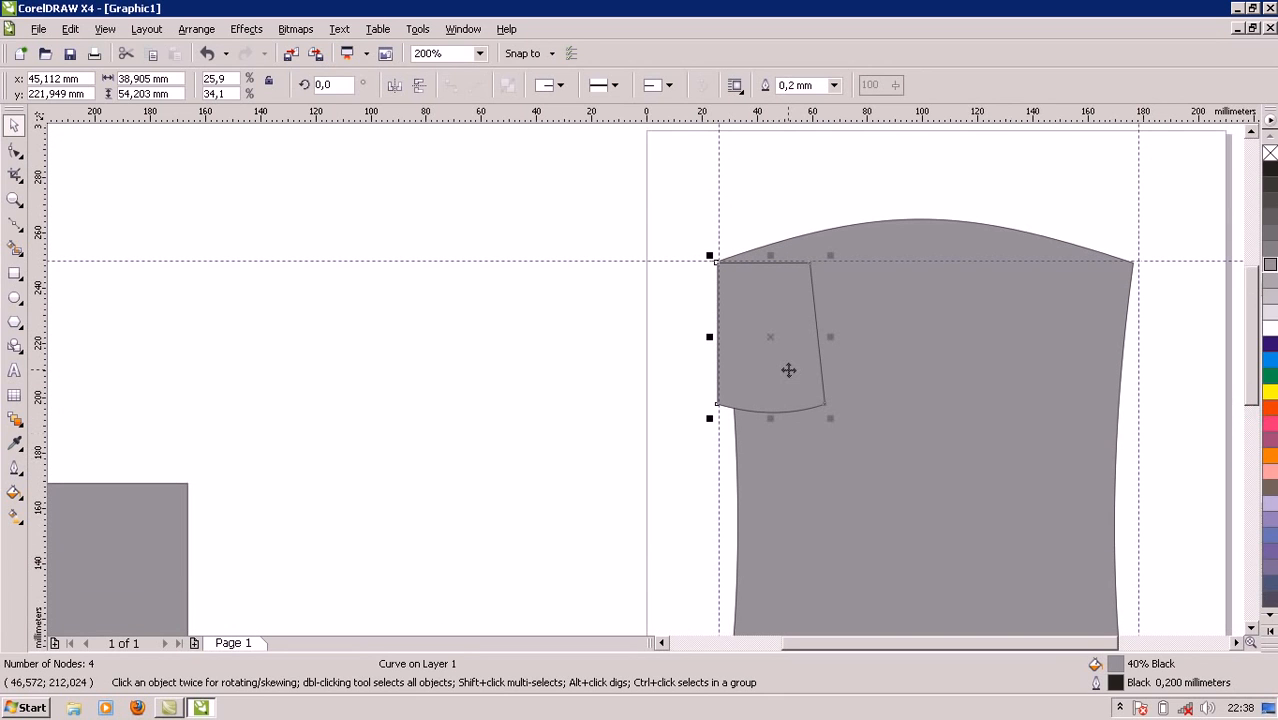
{"action": "left_click", "coordinate": [788, 370]}
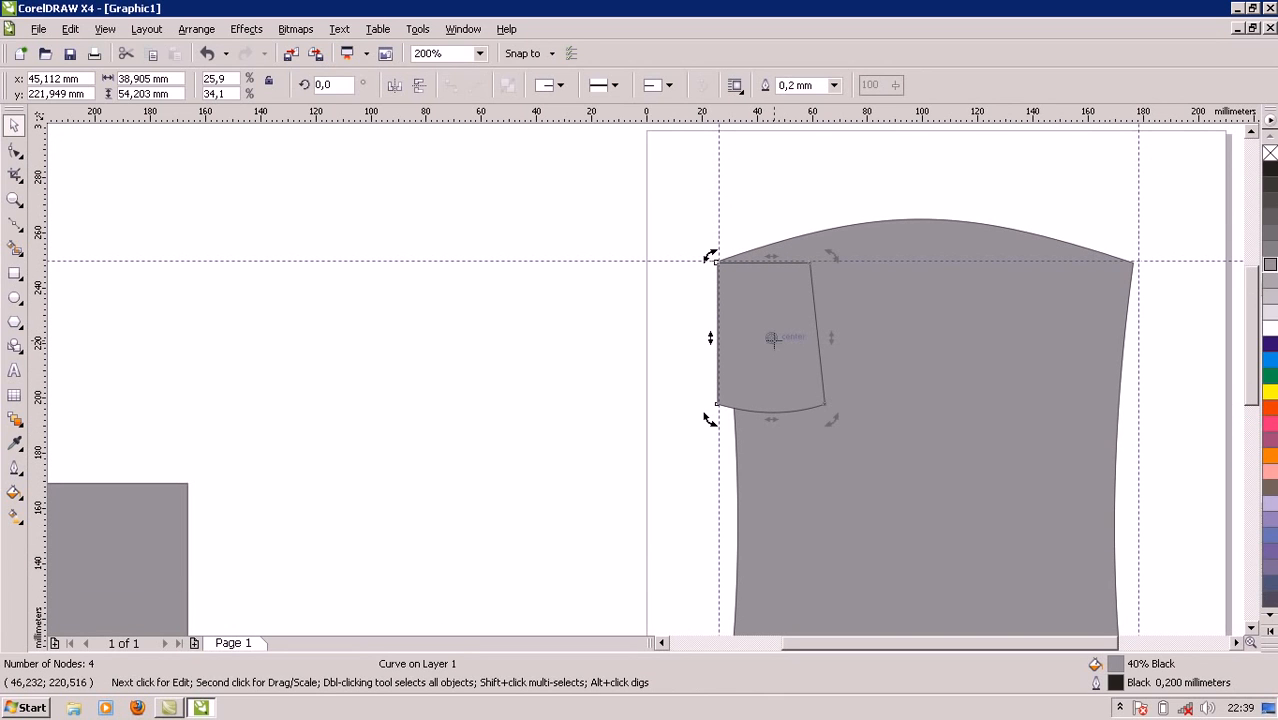
{"action": "left_click_drag", "start_coordinate": [772, 340], "coordinate": [714, 261]}
{"action": "left_click_drag", "start_coordinate": [830, 418], "coordinate": [674, 431]}
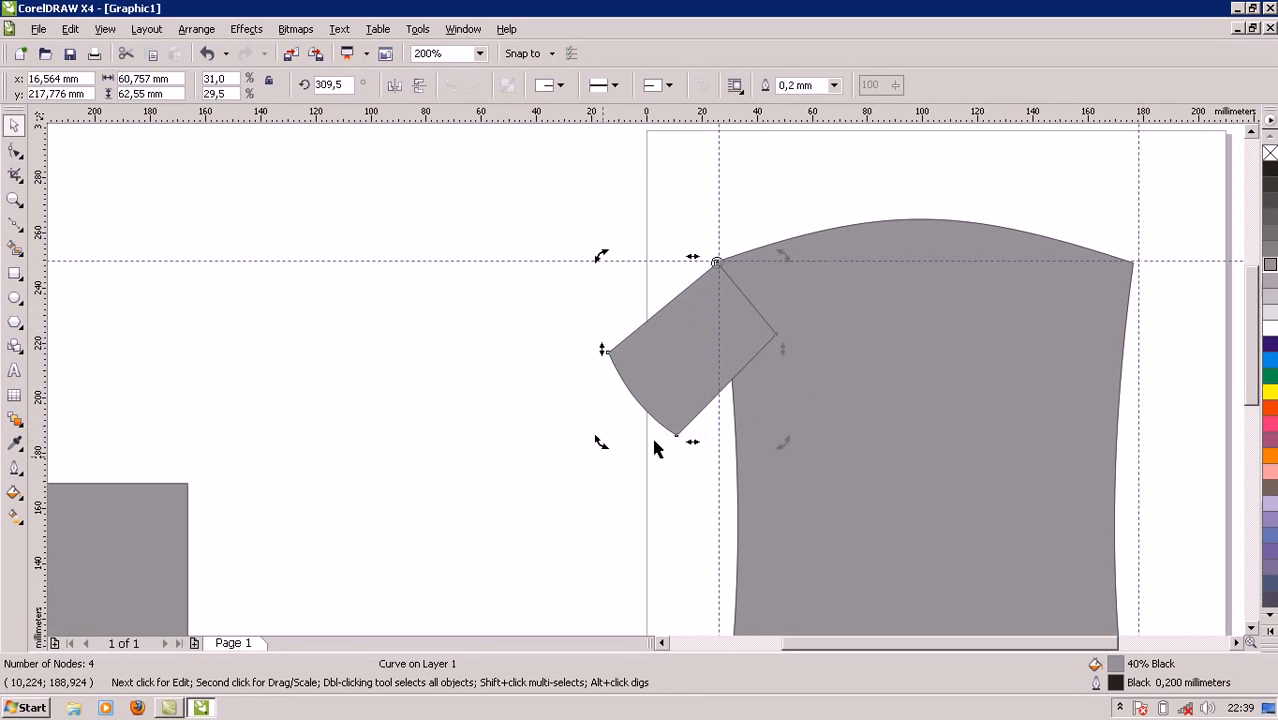
{"action": "left_click", "coordinate": [633, 466]}
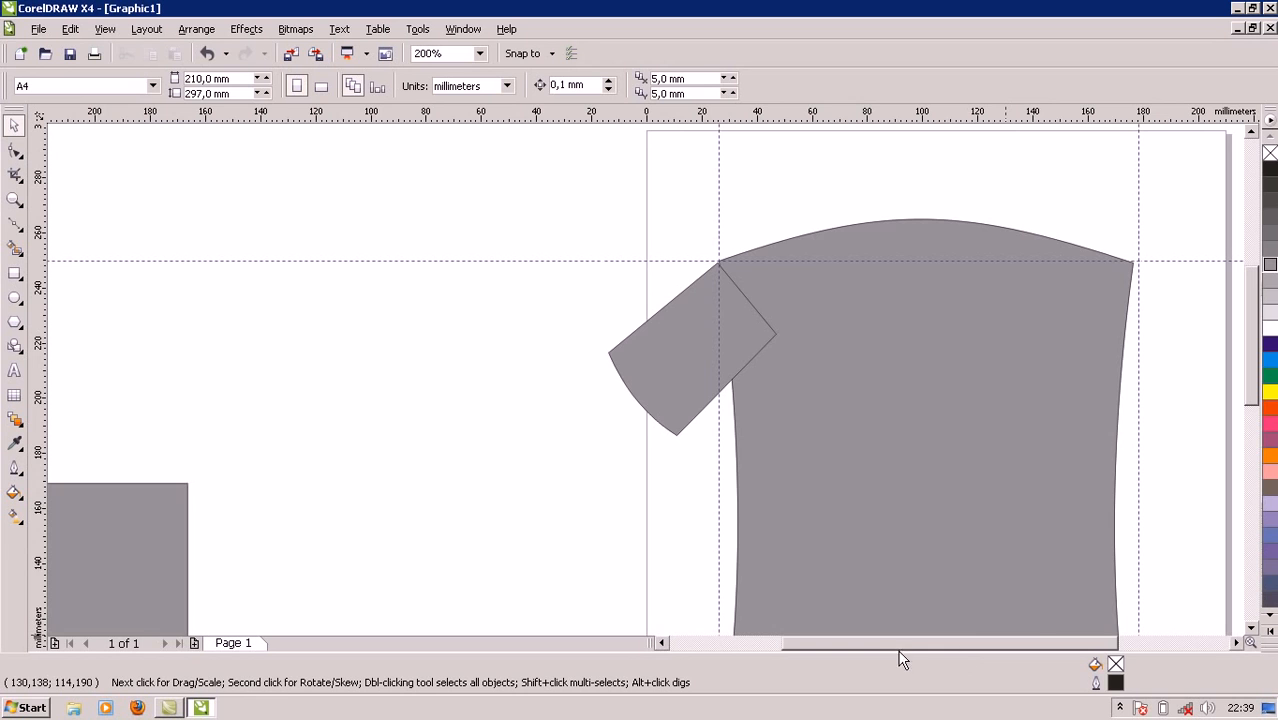
Duplicate the left sleeve and place the copy over the right side of the shirt body.
{"action": "left_click_drag", "start_coordinate": [886, 646], "coordinate": [951, 647]}
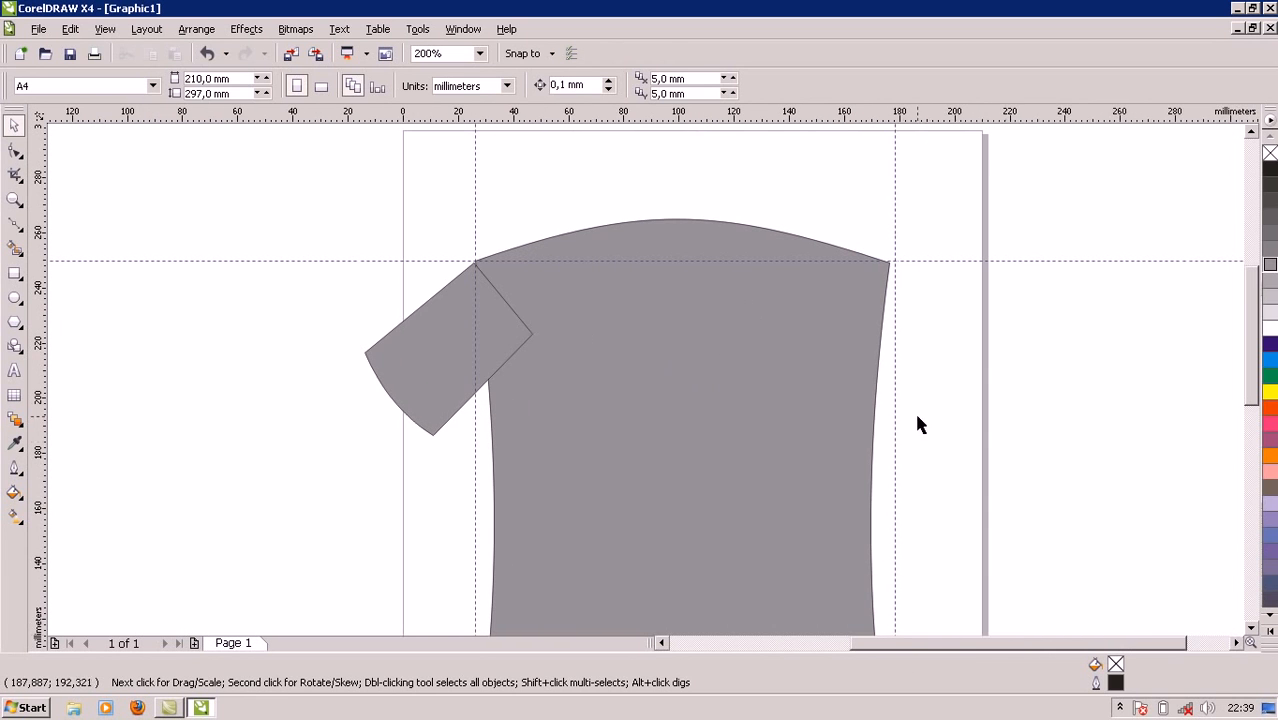
{"action": "left_click", "coordinate": [435, 393]}
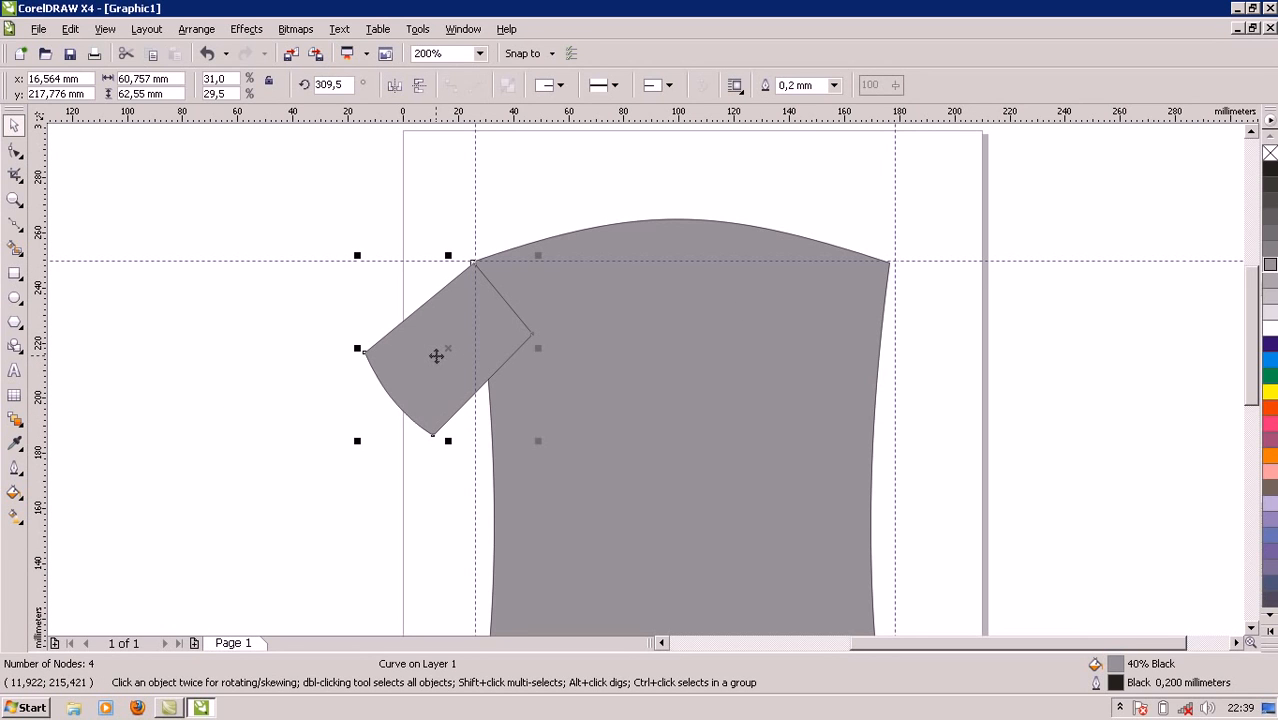
{"action": "left_click_drag", "start_coordinate": [458, 310], "coordinate": [788, 351]}
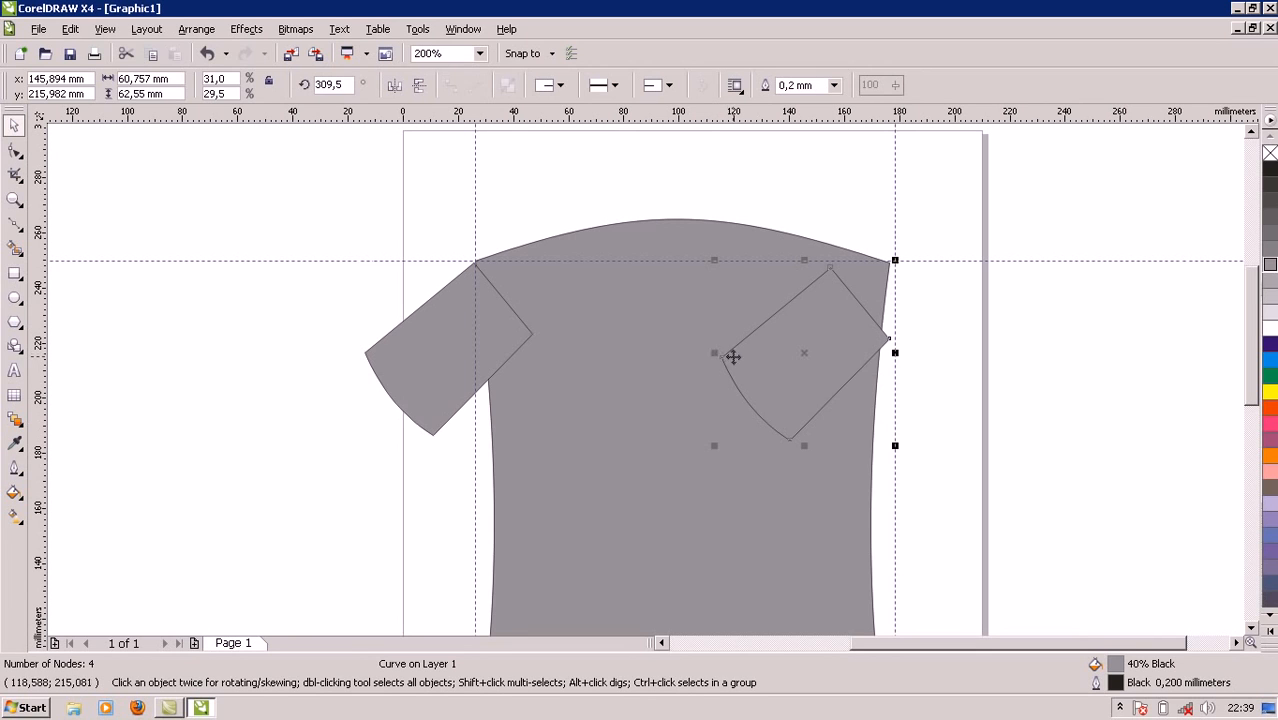
Mirror the sleeve copy horizontally and align its upper corner with the body's right shoulder corner.
{"action": "left_click_drag", "start_coordinate": [715, 353], "coordinate": [960, 337]}
{"action": "left_click_drag", "start_coordinate": [1027, 368], "coordinate": [969, 367]}
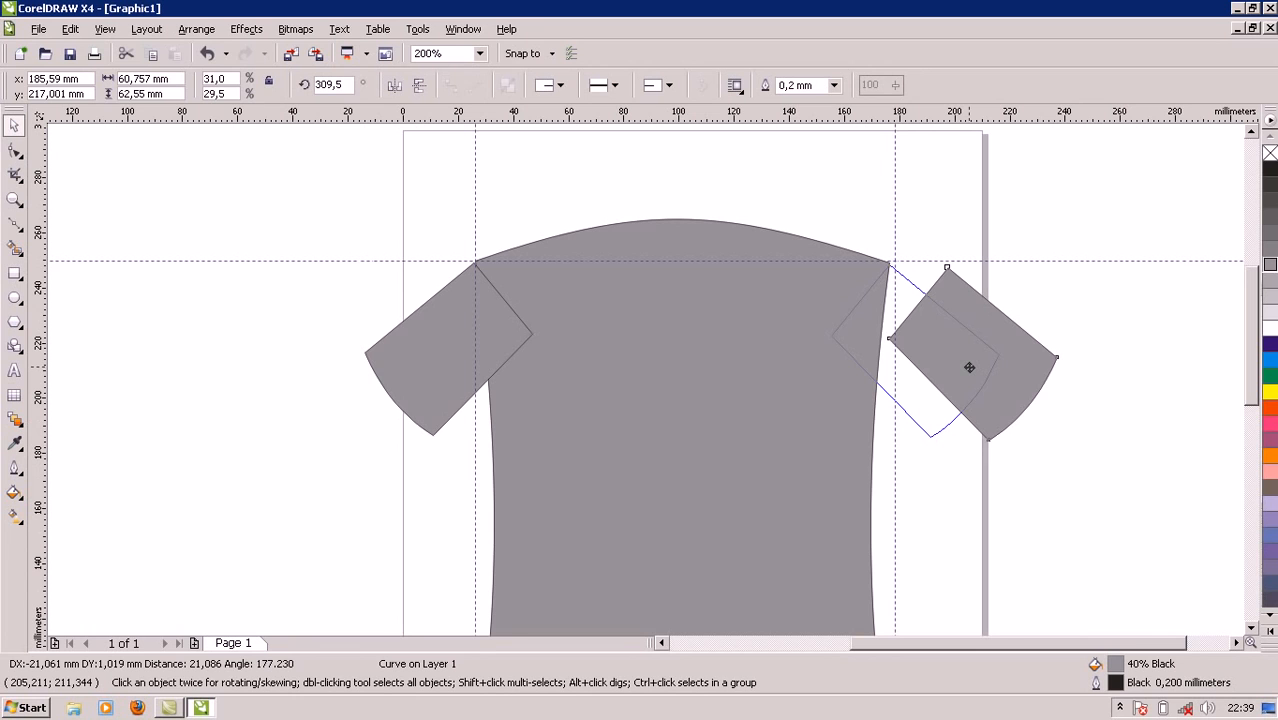
{"action": "left_click_drag", "start_coordinate": [969, 367], "coordinate": [970, 365]}
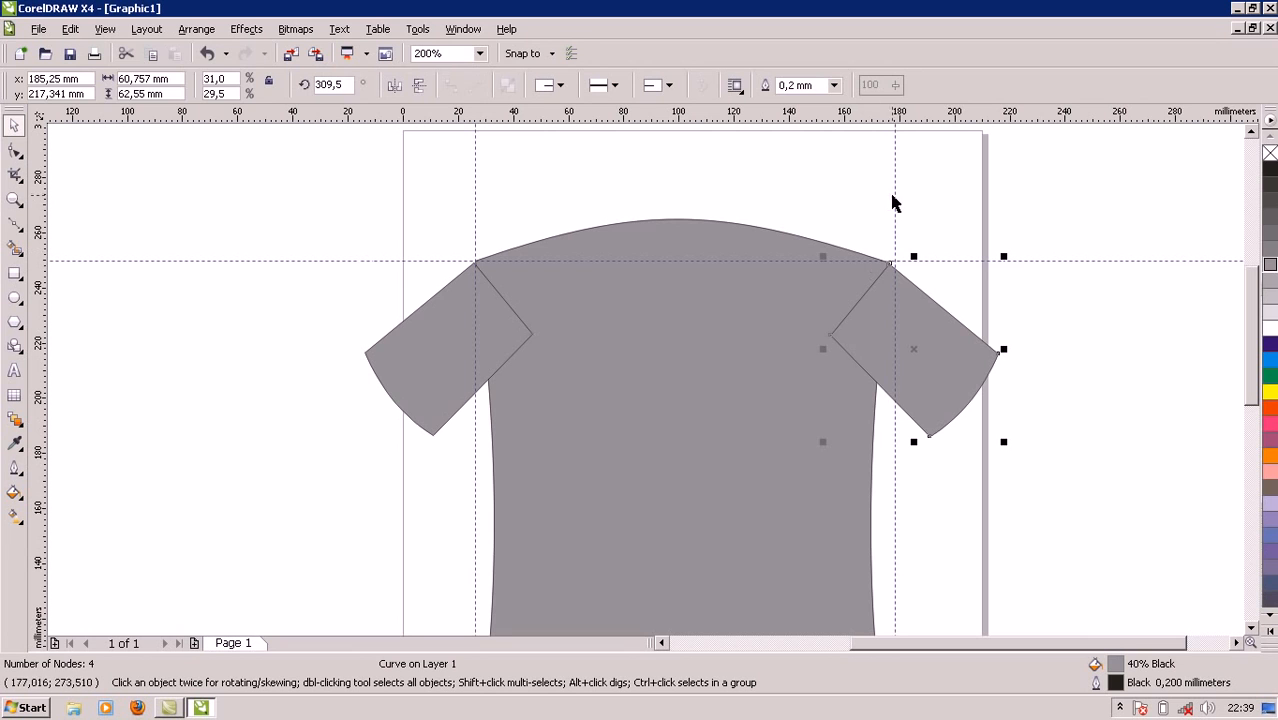
Move the right vertical guideline to about 176 mm, in line with the right shoulder corner.
{"action": "left_click_drag", "start_coordinate": [893, 197], "coordinate": [887, 199]}
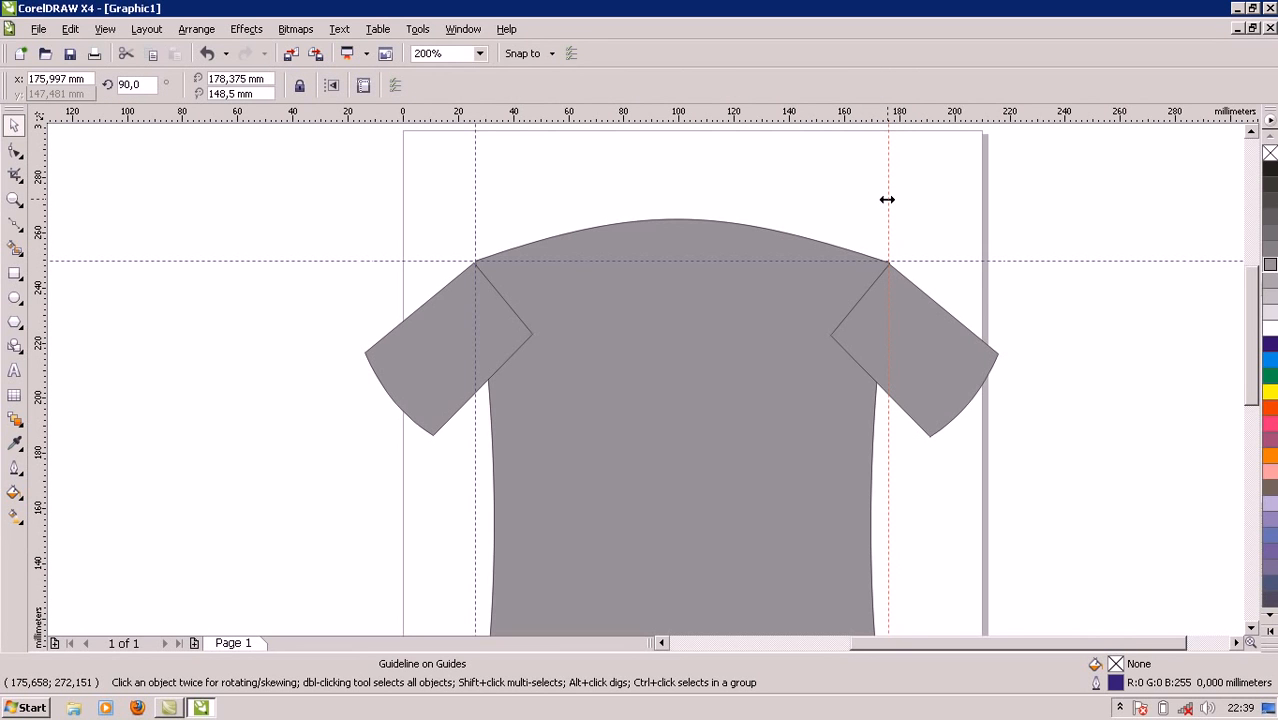
{"action": "left_click", "coordinate": [866, 204]}
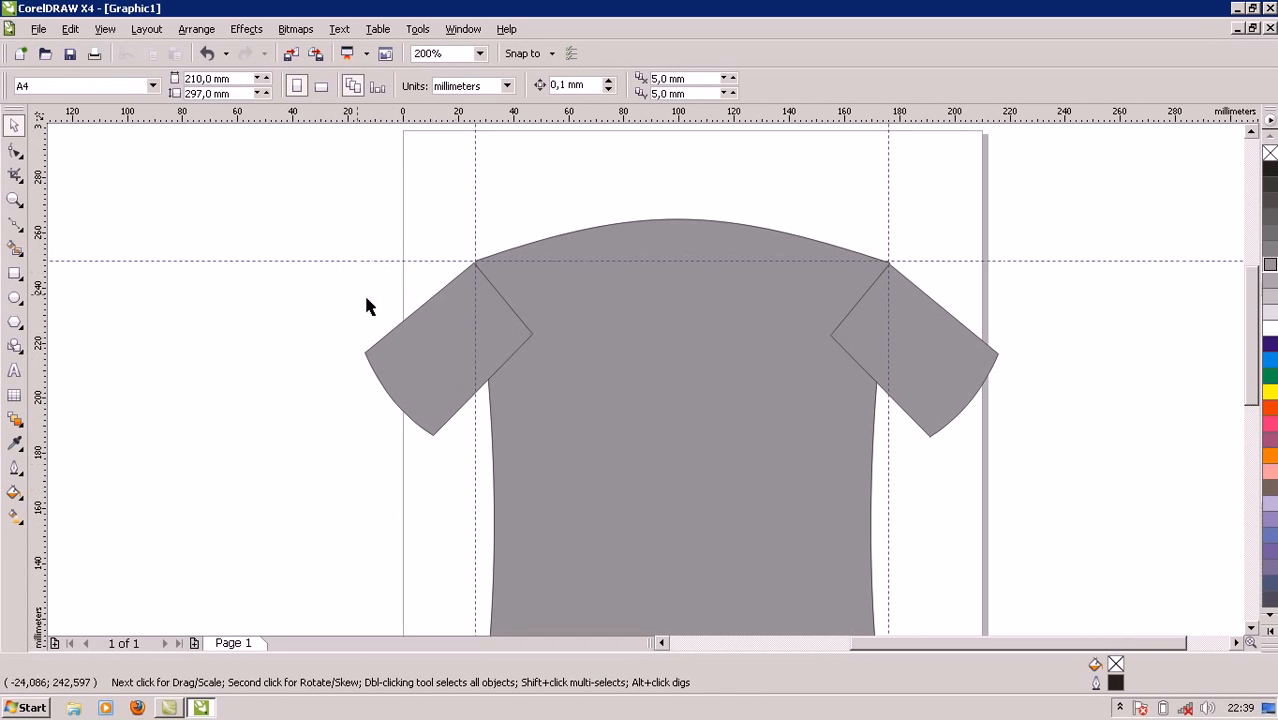
Weld the left sleeve, shirt body and right sleeve into a single shape.
{"action": "left_click", "coordinate": [434, 371]}
{"action": "left_click", "coordinate": [622, 331], "text": "shift"}
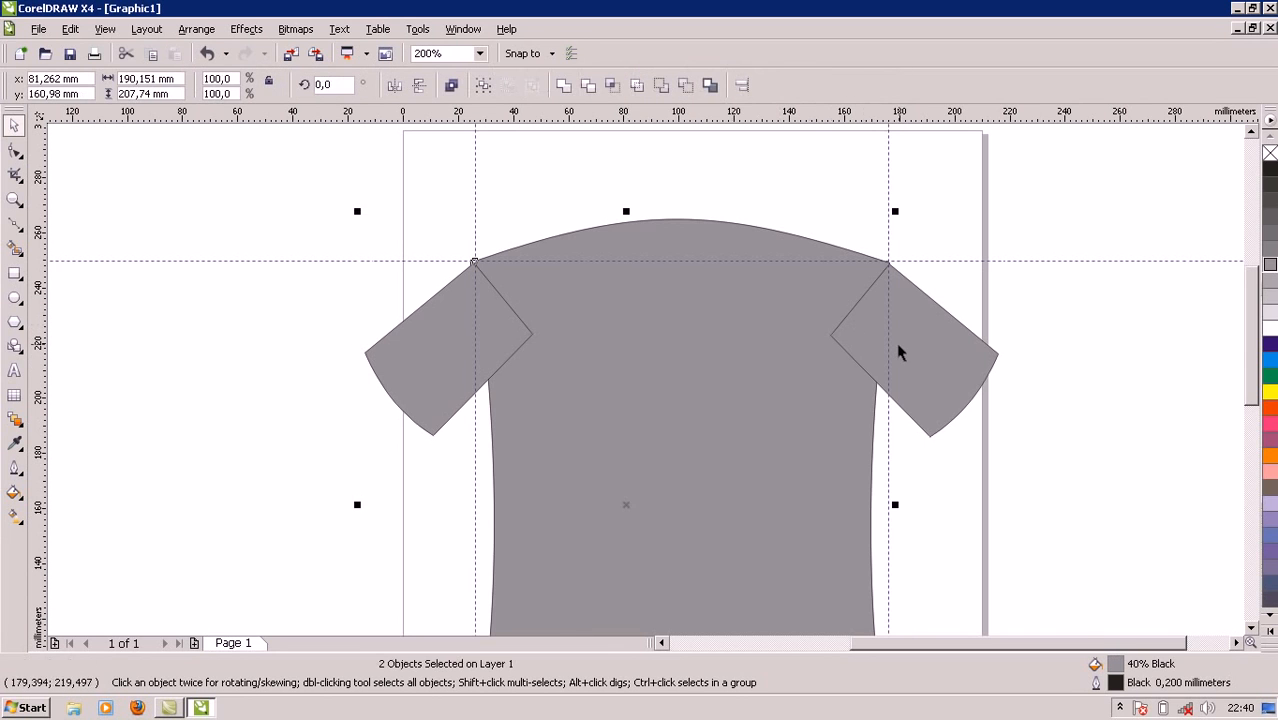
{"action": "left_click", "coordinate": [916, 355], "text": "shift"}
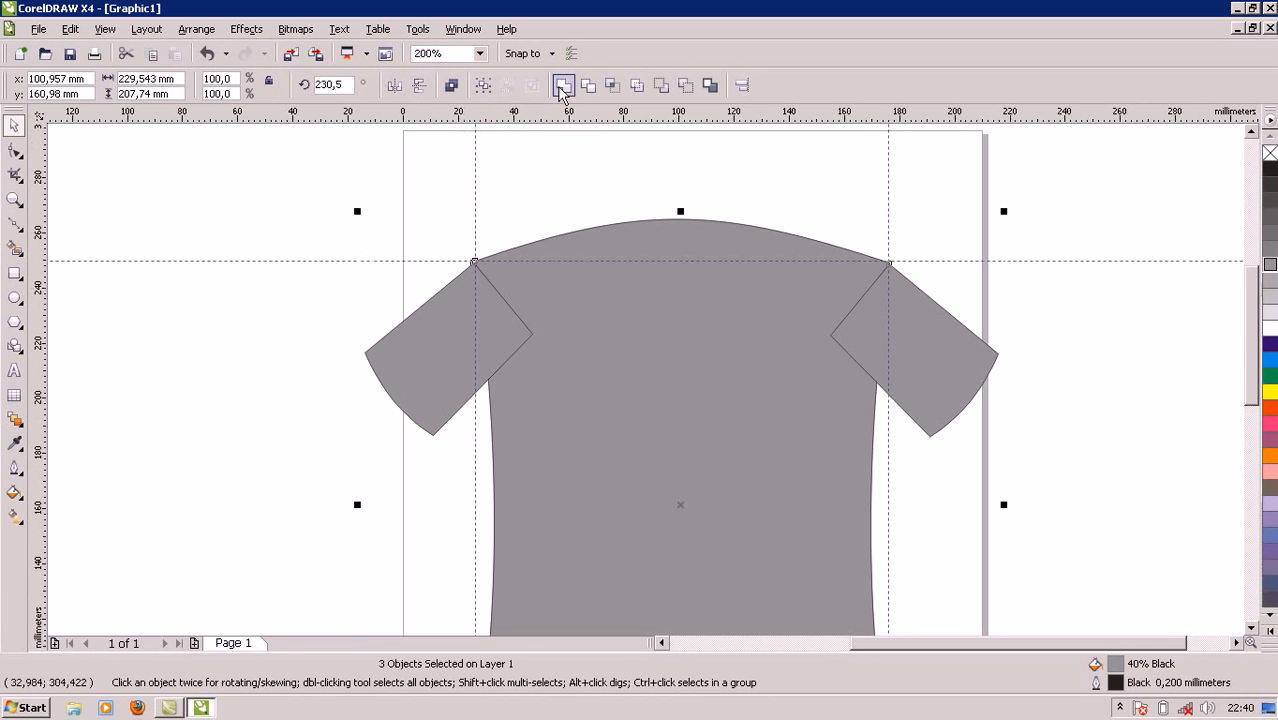
{"action": "left_click", "coordinate": [563, 88]}
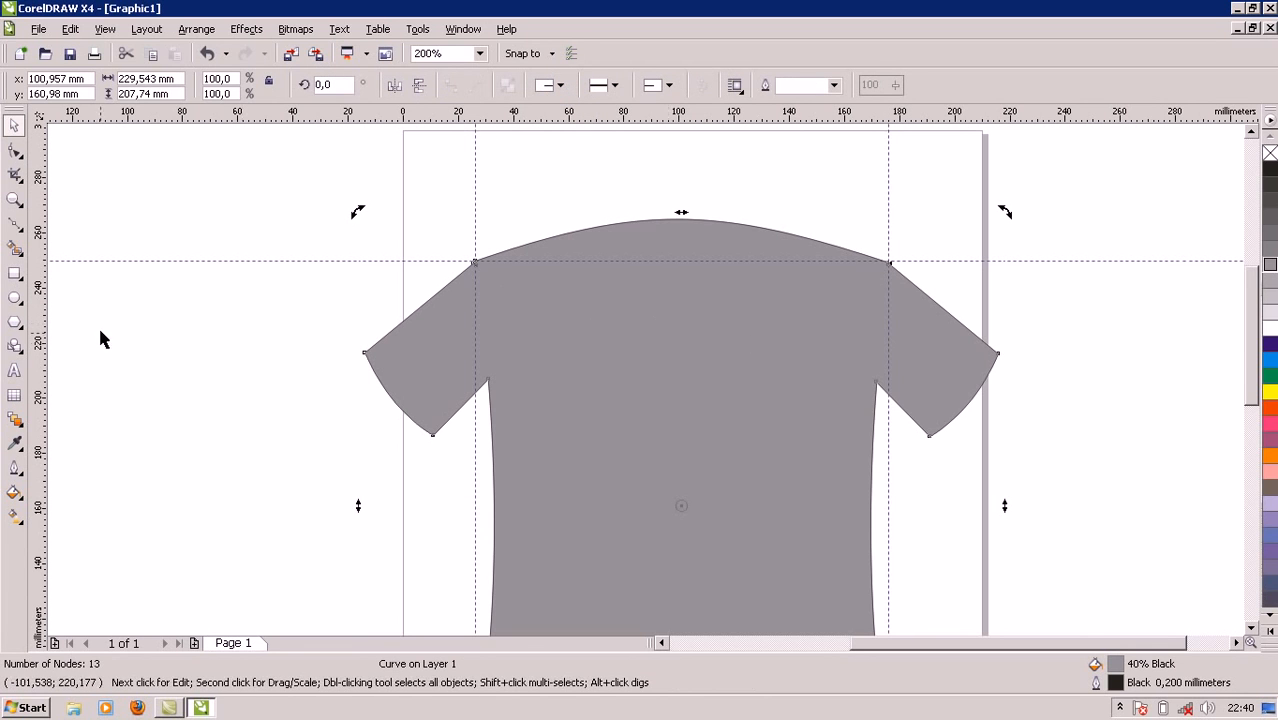
Draw a flat ellipse about 55 by 21 mm in the empty area left of the page.
{"action": "scroll", "coordinate": [645, 378], "scroll_direction": "down", "scroll_amount": 1}
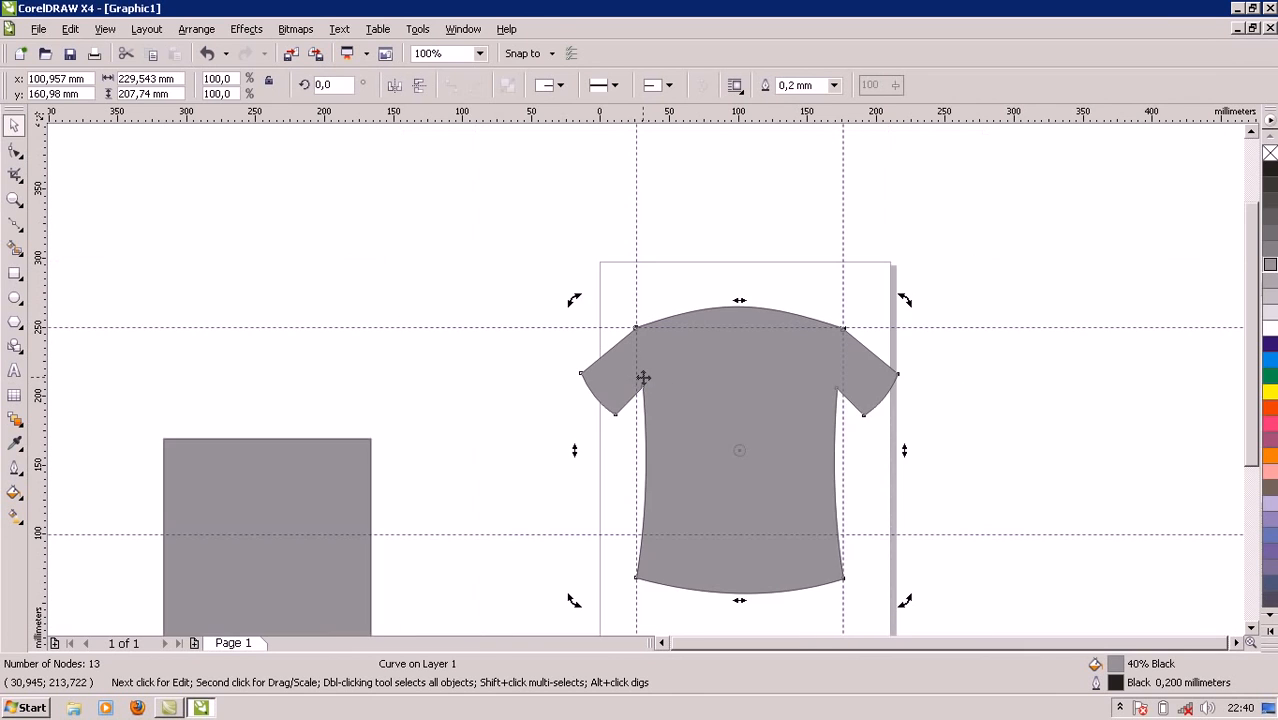
{"action": "scroll", "coordinate": [645, 379], "scroll_direction": "up", "scroll_amount": 1}
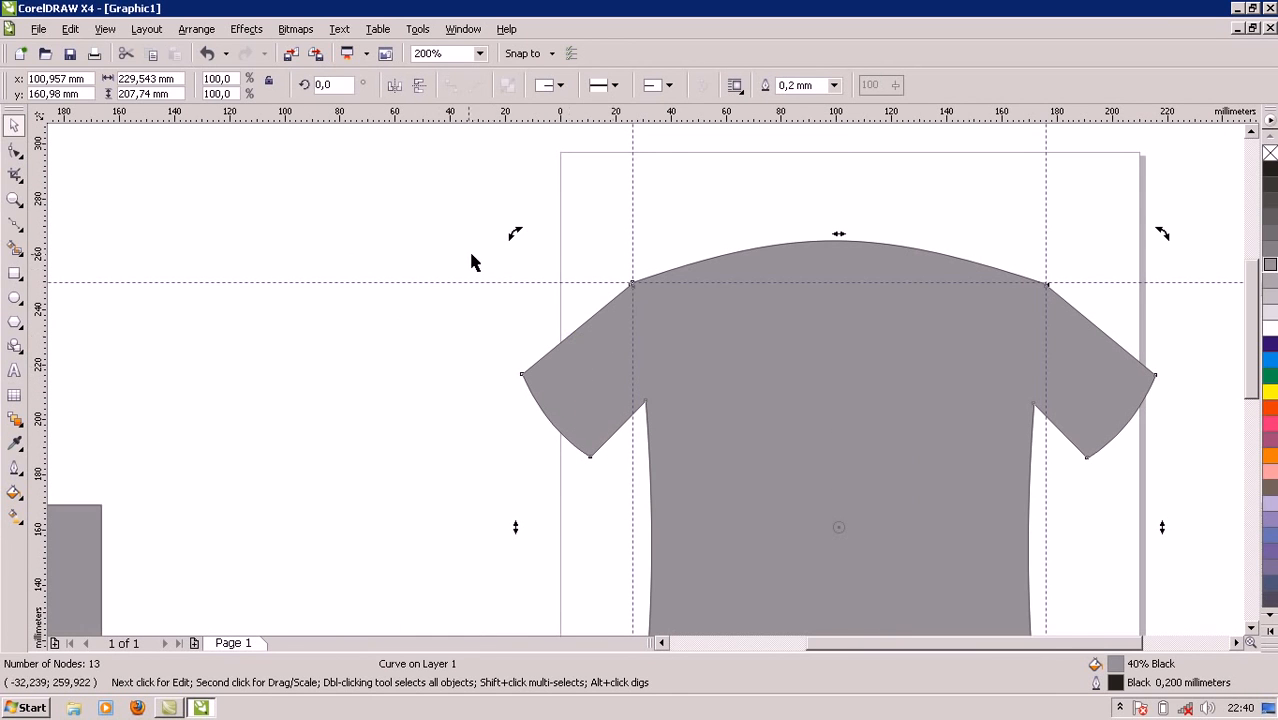
{"action": "left_click", "coordinate": [15, 297]}
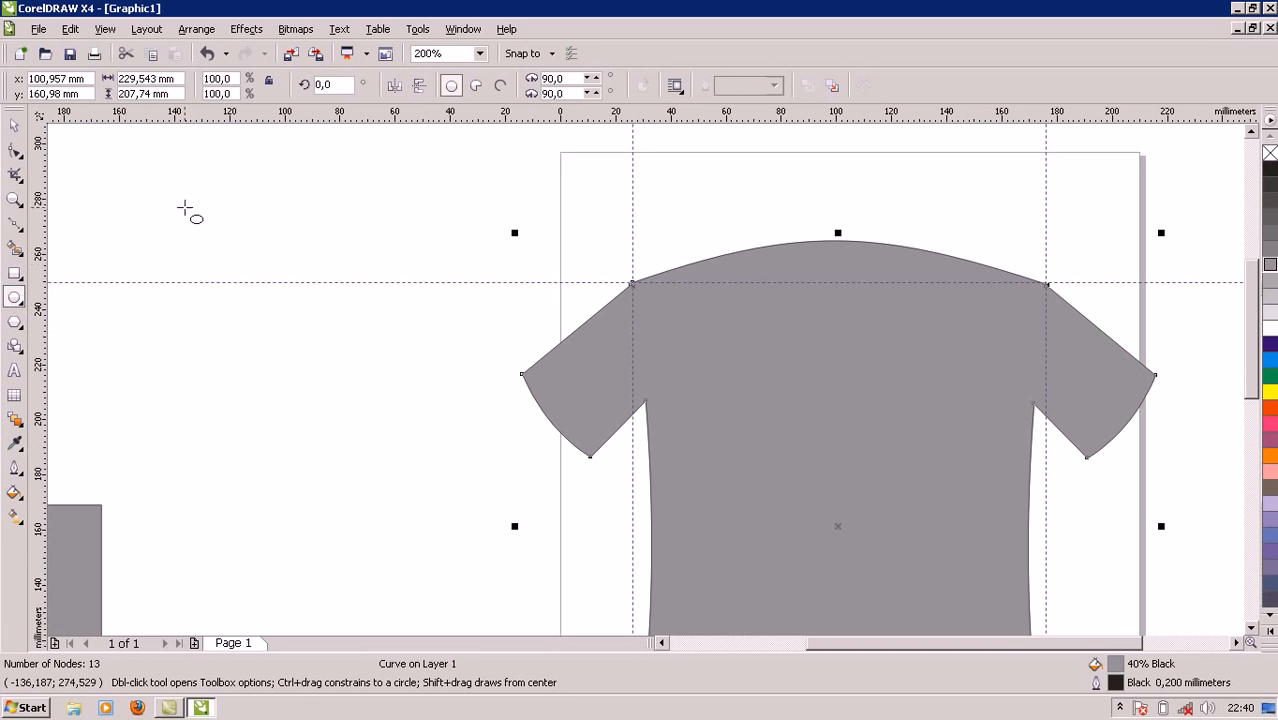
{"action": "left_click_drag", "start_coordinate": [168, 188], "coordinate": [322, 248]}
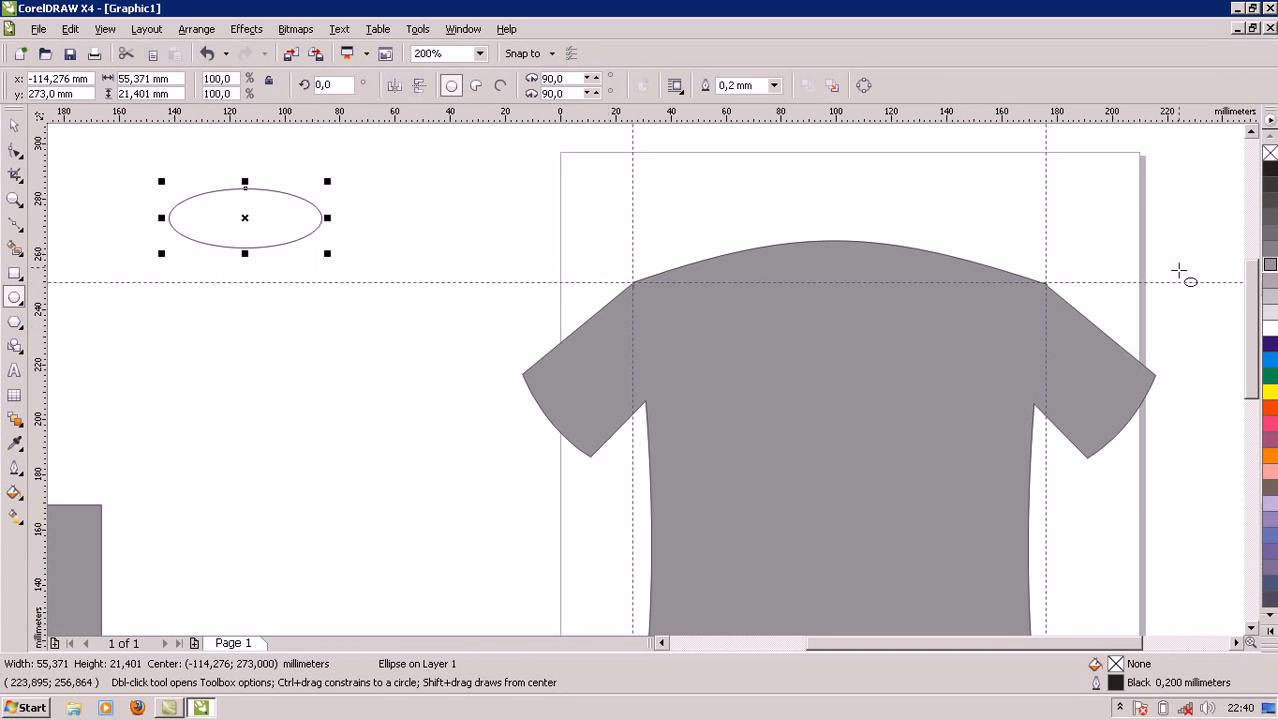
Fill the ellipse with 90% Black and add a 50% Black duplicate of about 41 by 16 mm inside it.
{"action": "left_click", "coordinate": [1270, 186]}
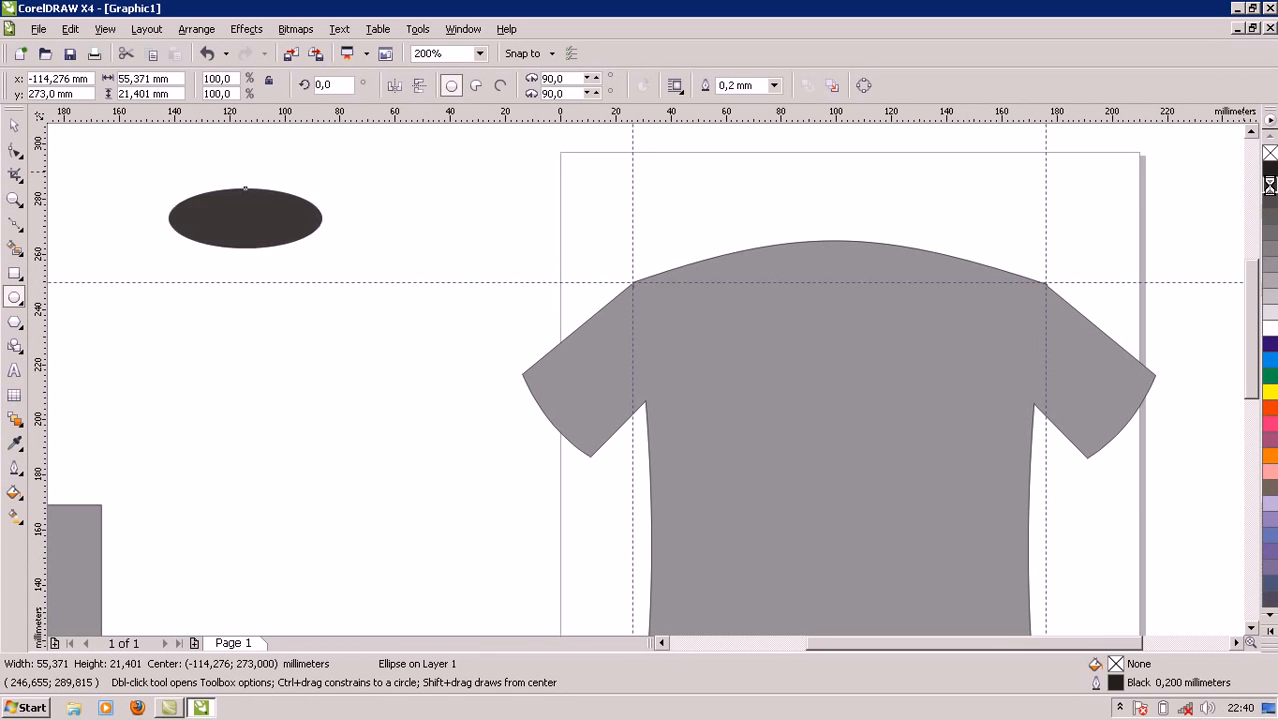
{"action": "key", "text": "space"}
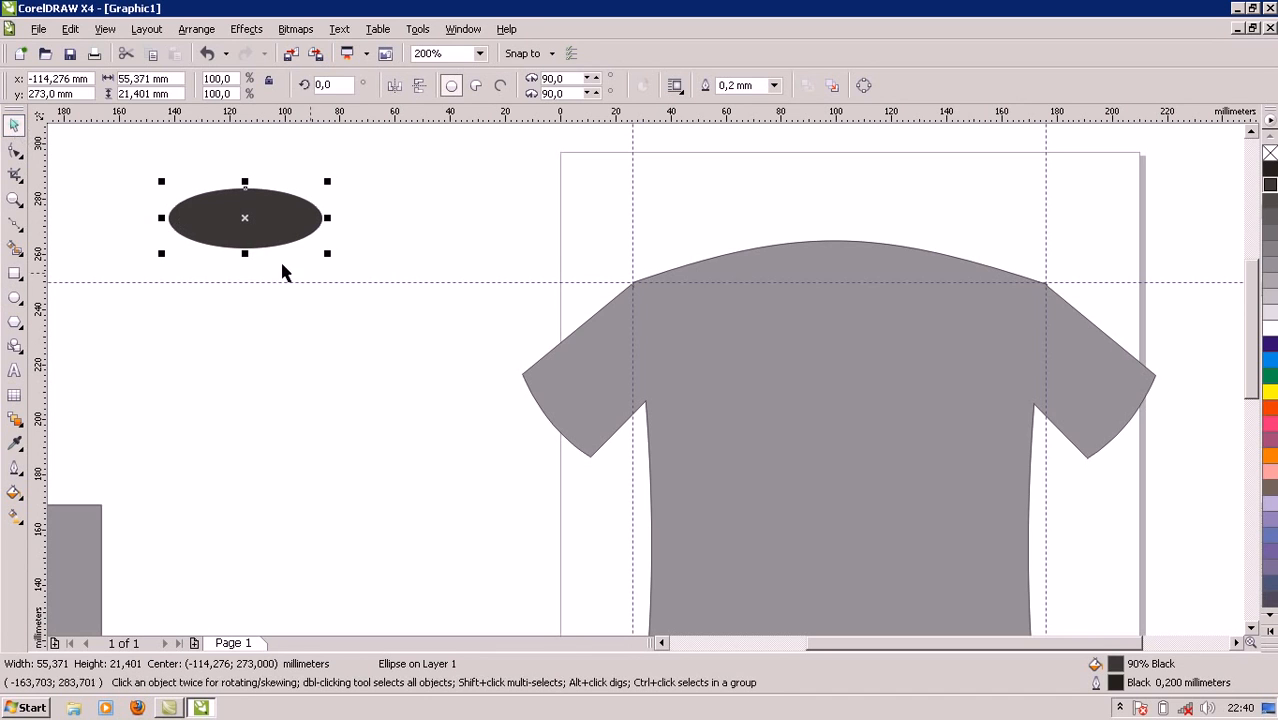
{"action": "key", "text": "ctrl+d"}
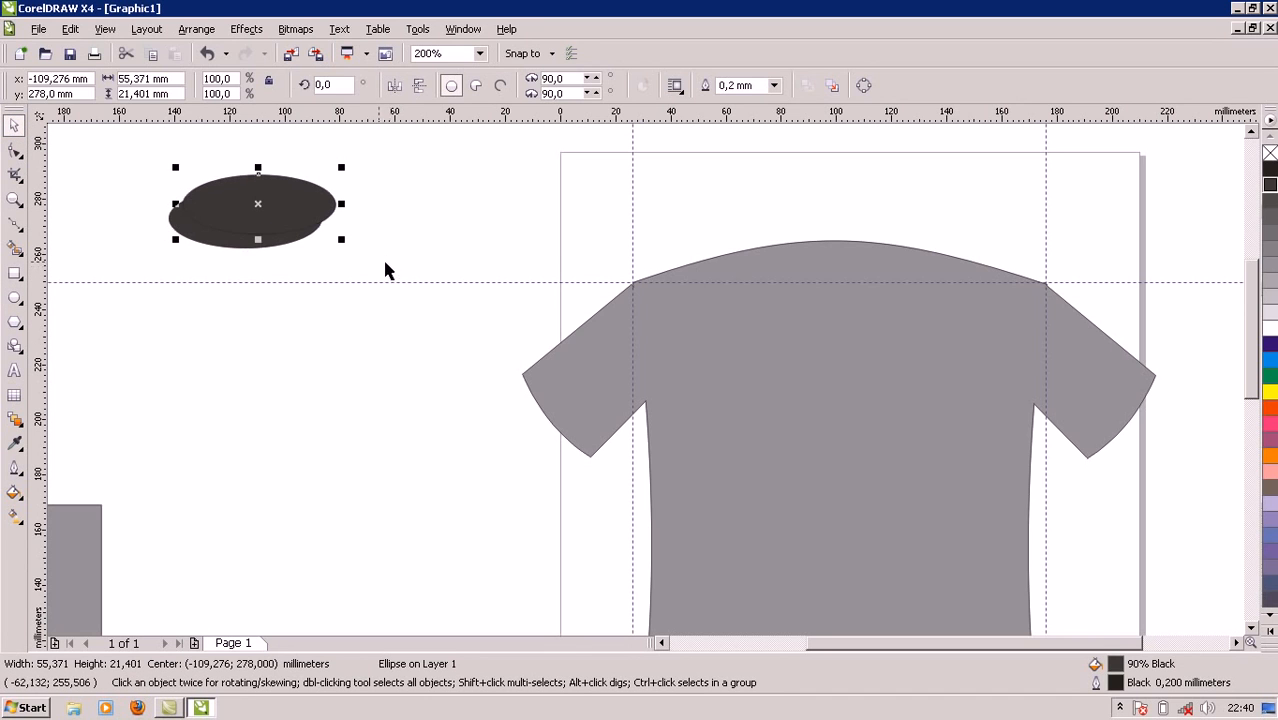
{"action": "left_click_drag", "start_coordinate": [340, 167], "coordinate": [334, 188]}
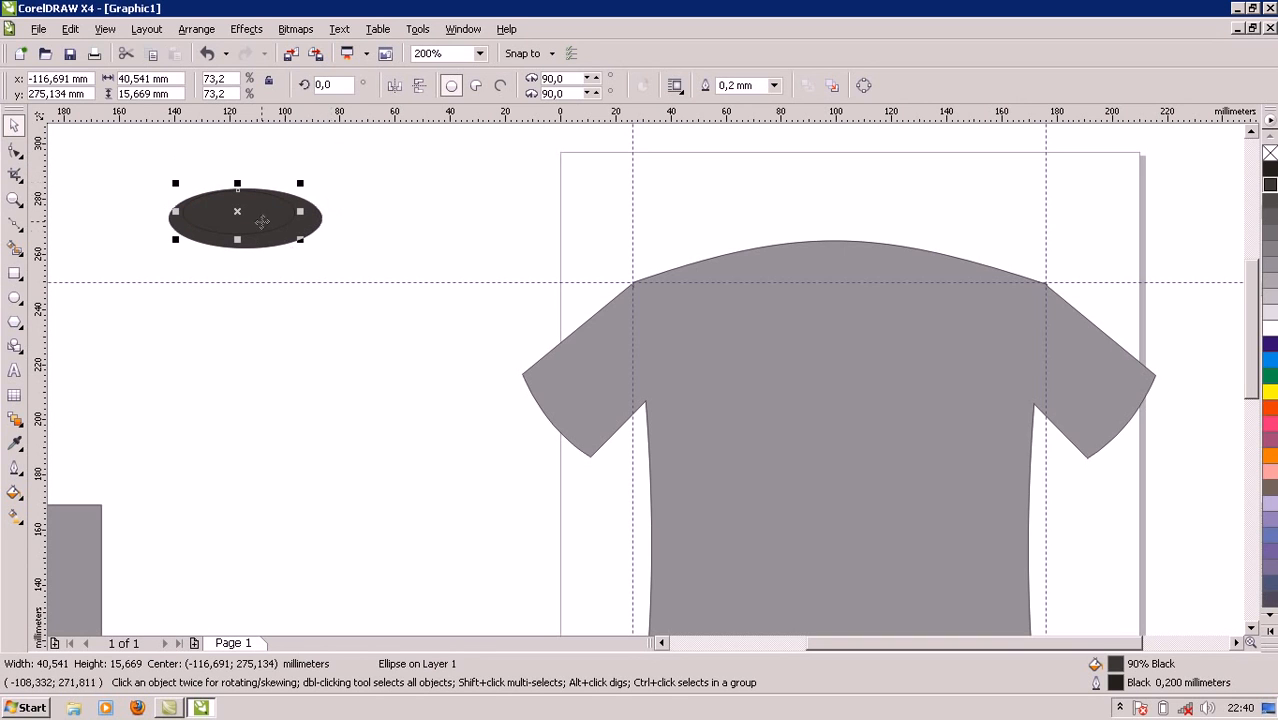
{"action": "left_click", "coordinate": [1270, 250]}
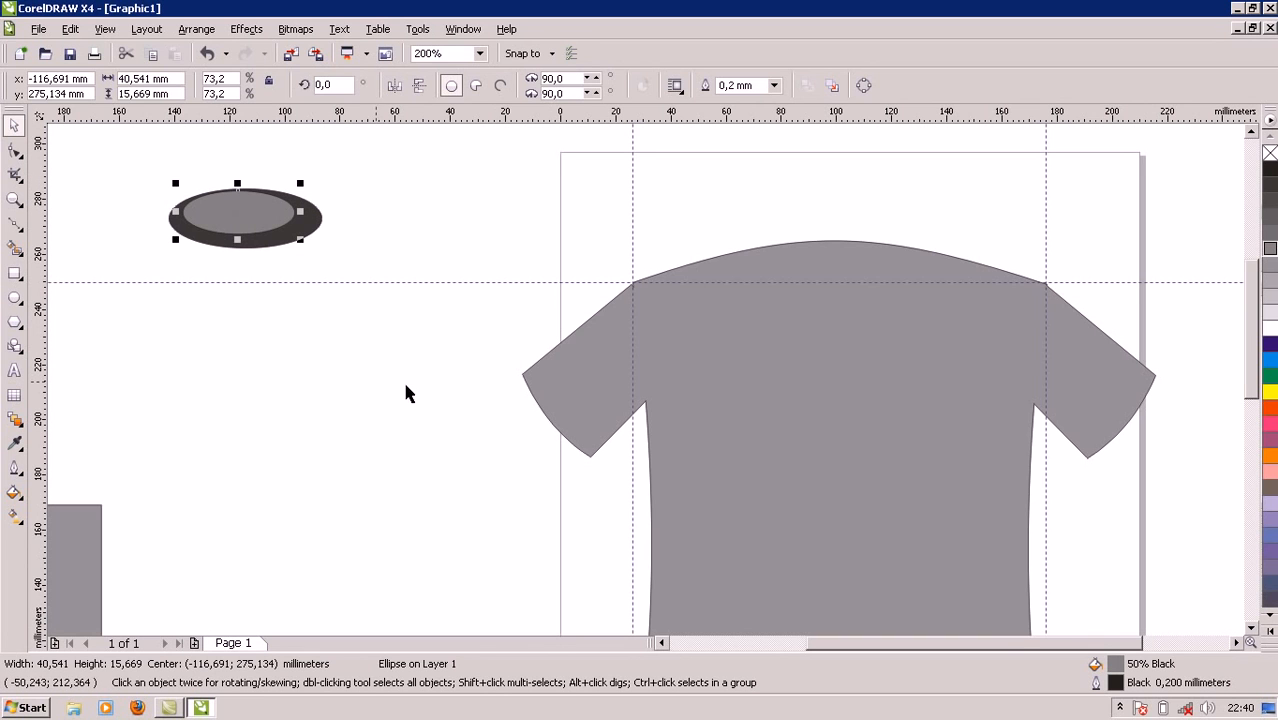
Align both ellipses by top and horizontal center, and cut the smaller one out of the larger to form a collar ring.
{"action": "left_click", "coordinate": [310, 225], "text": "shift"}
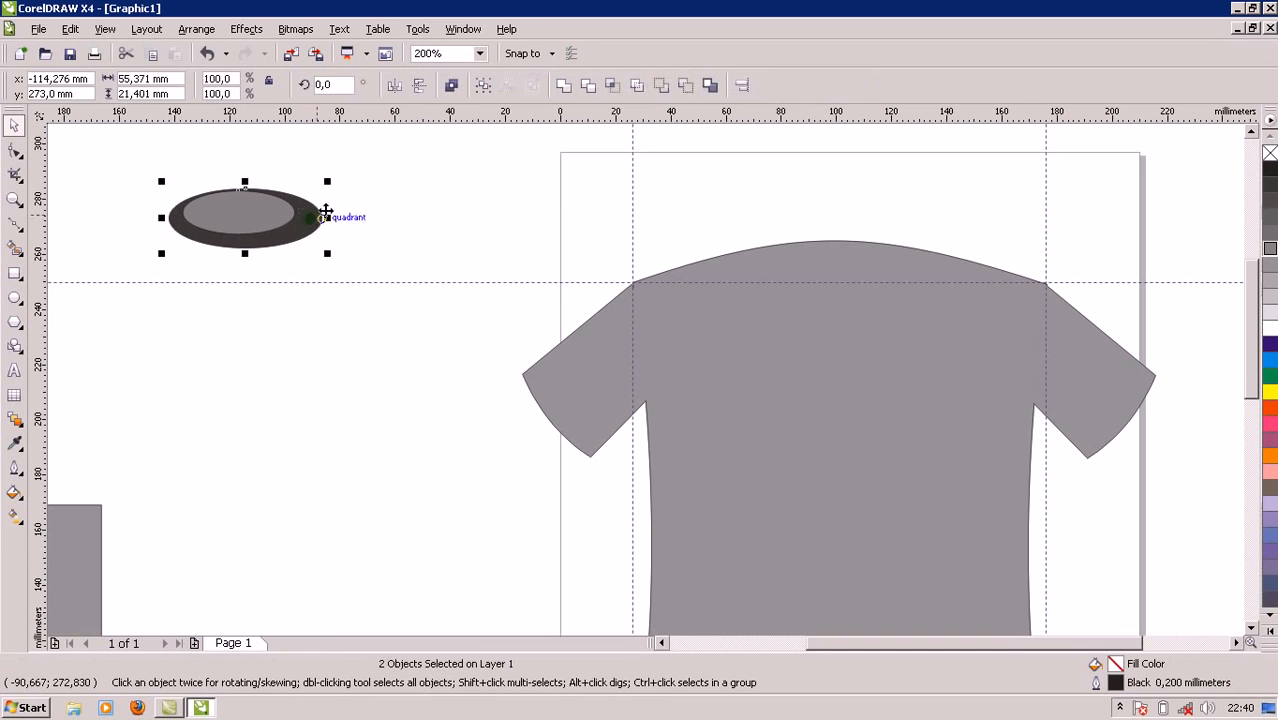
{"action": "left_click", "coordinate": [741, 88]}
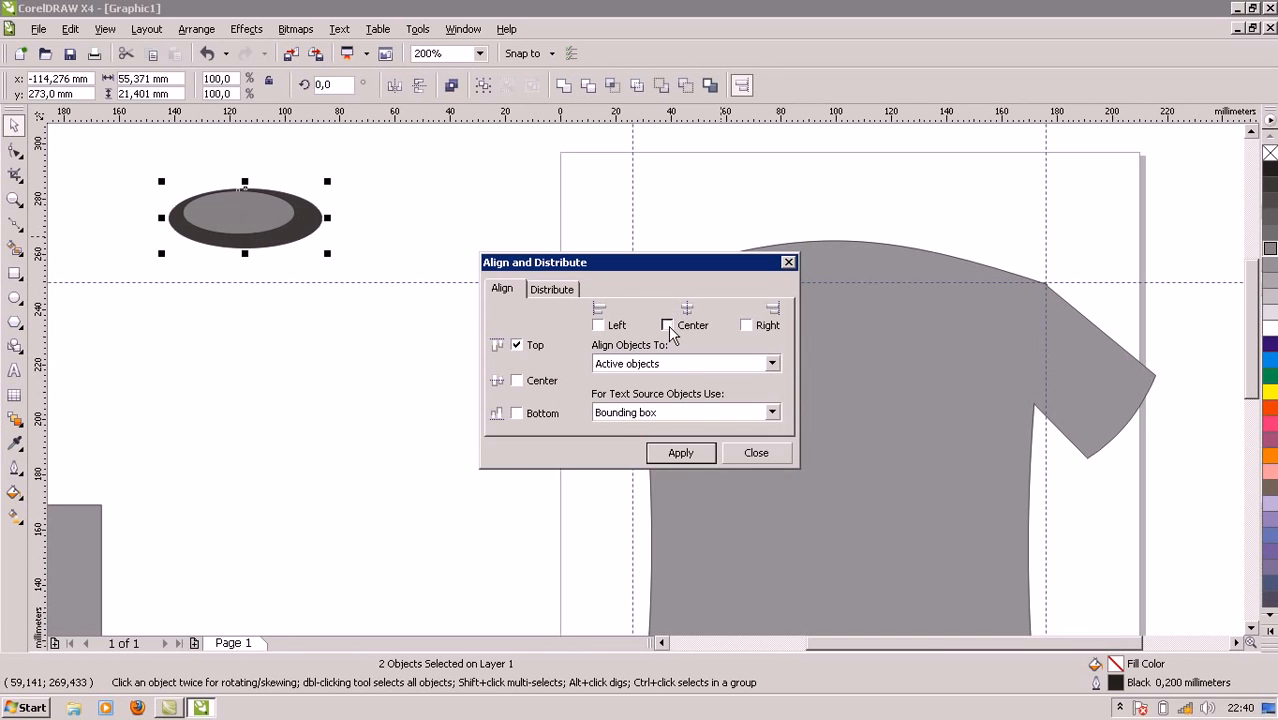
{"action": "left_click", "coordinate": [684, 455]}
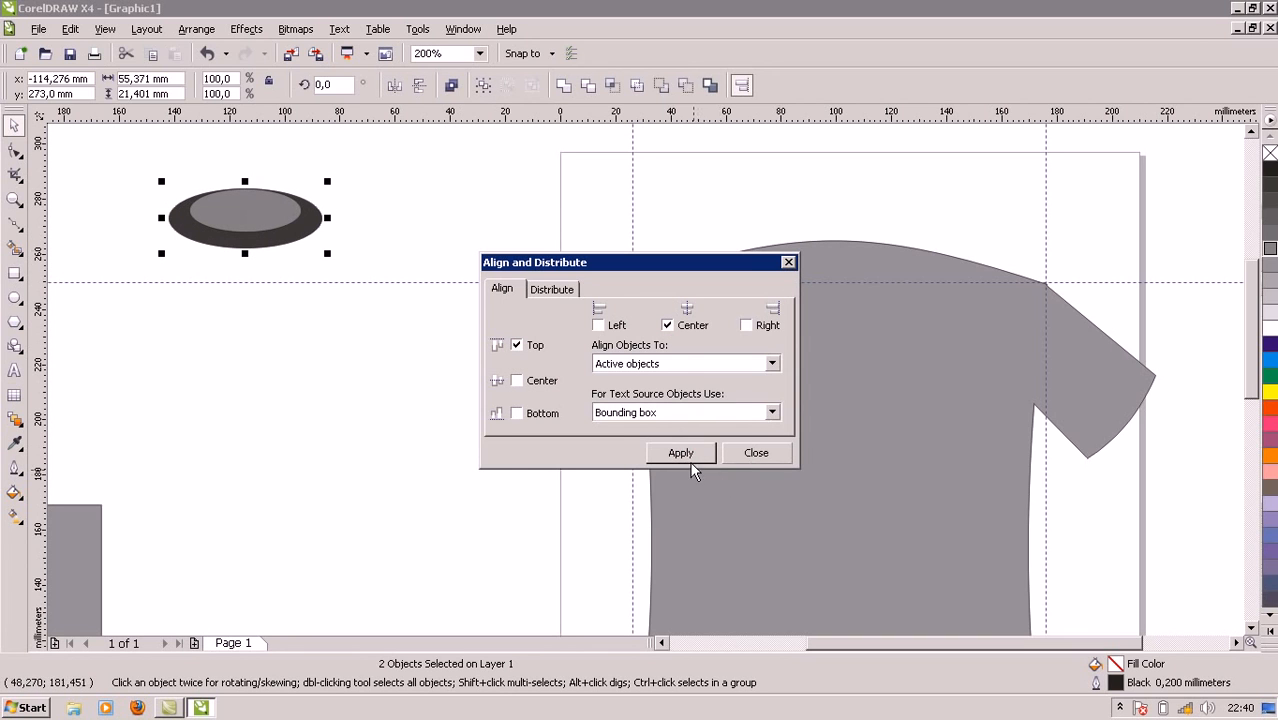
{"action": "left_click", "coordinate": [762, 452]}
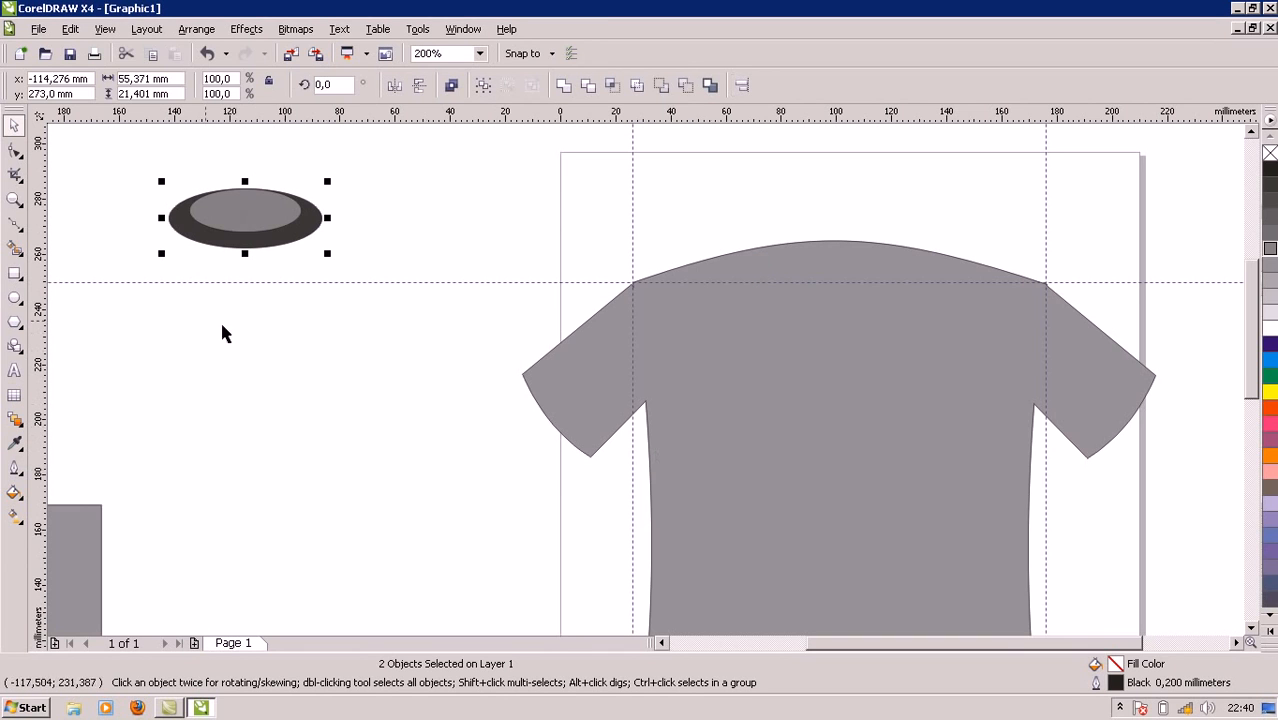
{"action": "left_click", "coordinate": [685, 87]}
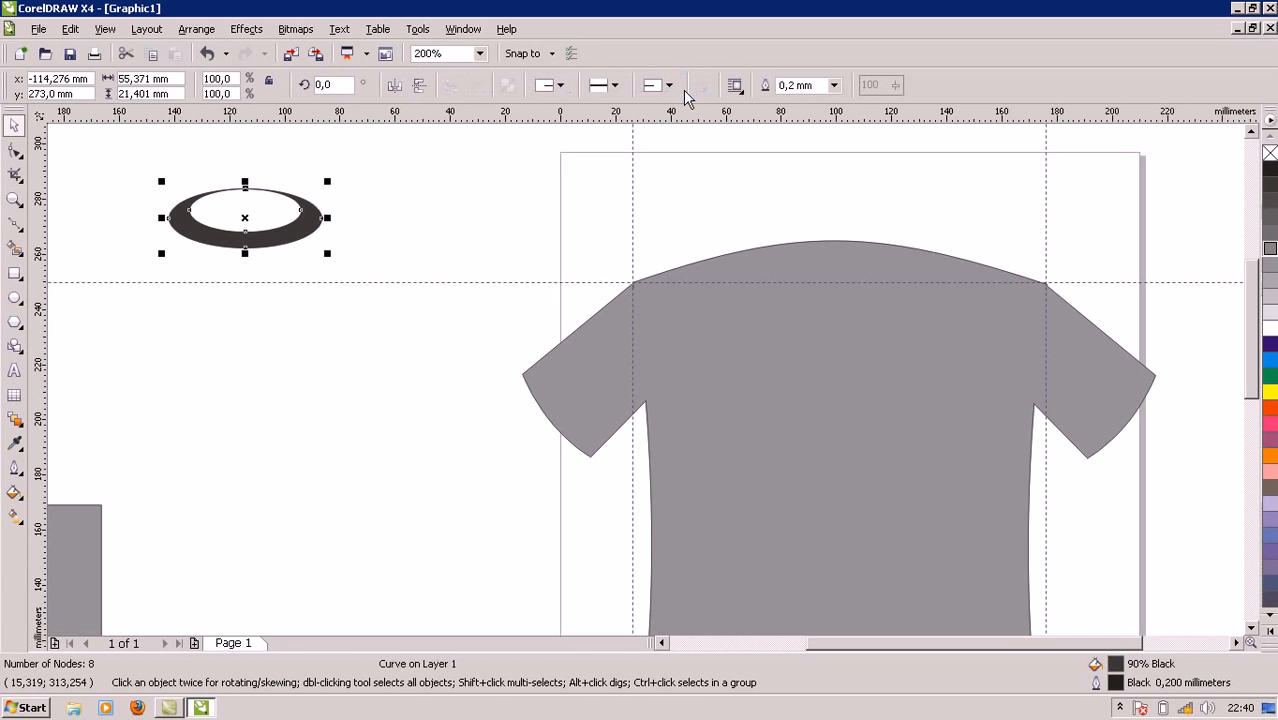
{"action": "left_click", "coordinate": [475, 277]}
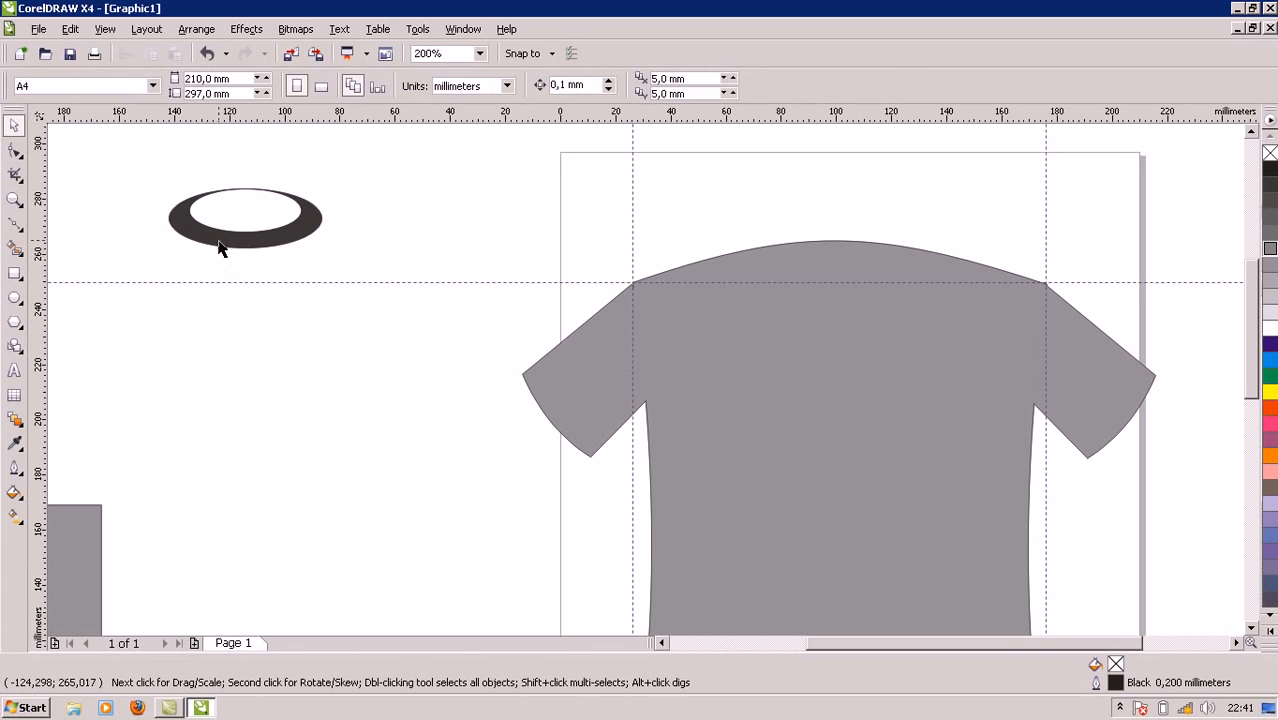
{"action": "left_click", "coordinate": [224, 240]}
{"action": "left_click", "coordinate": [1121, 708]}
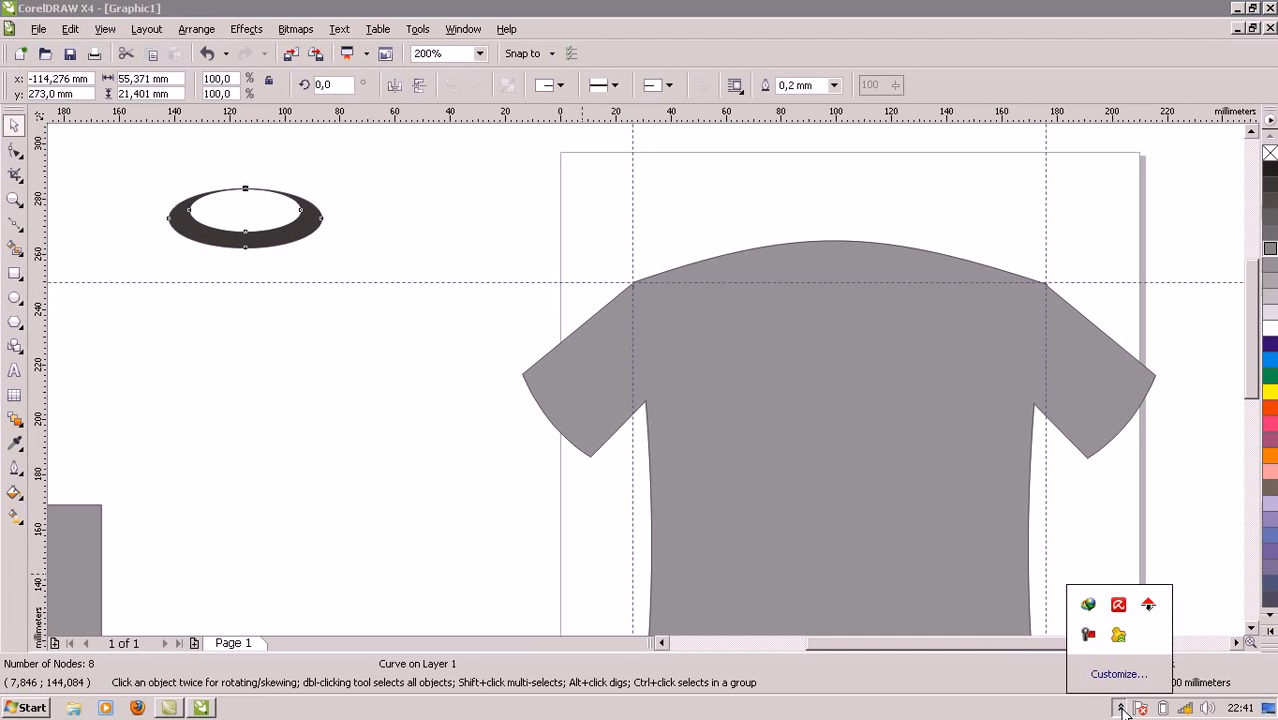
{"action": "left_click", "coordinate": [1121, 708]}
{"action": "left_click", "coordinate": [218, 244]}
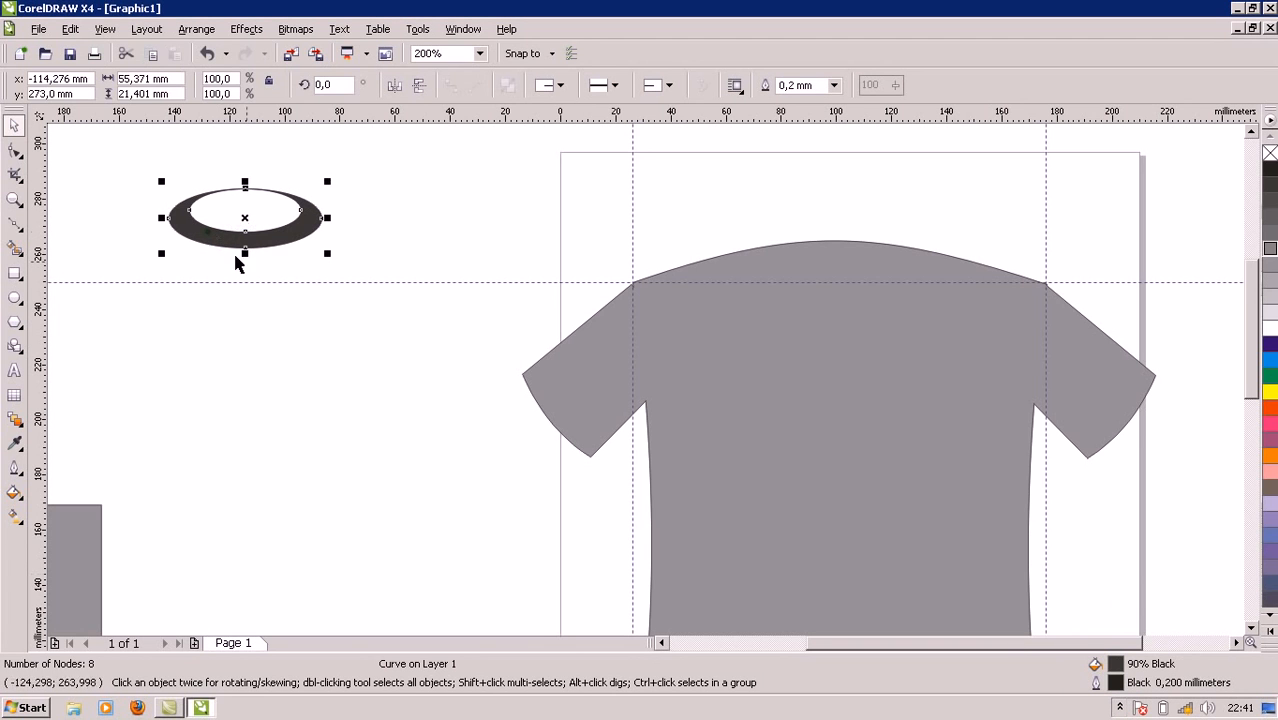
{"action": "left_click", "coordinate": [205, 225]}
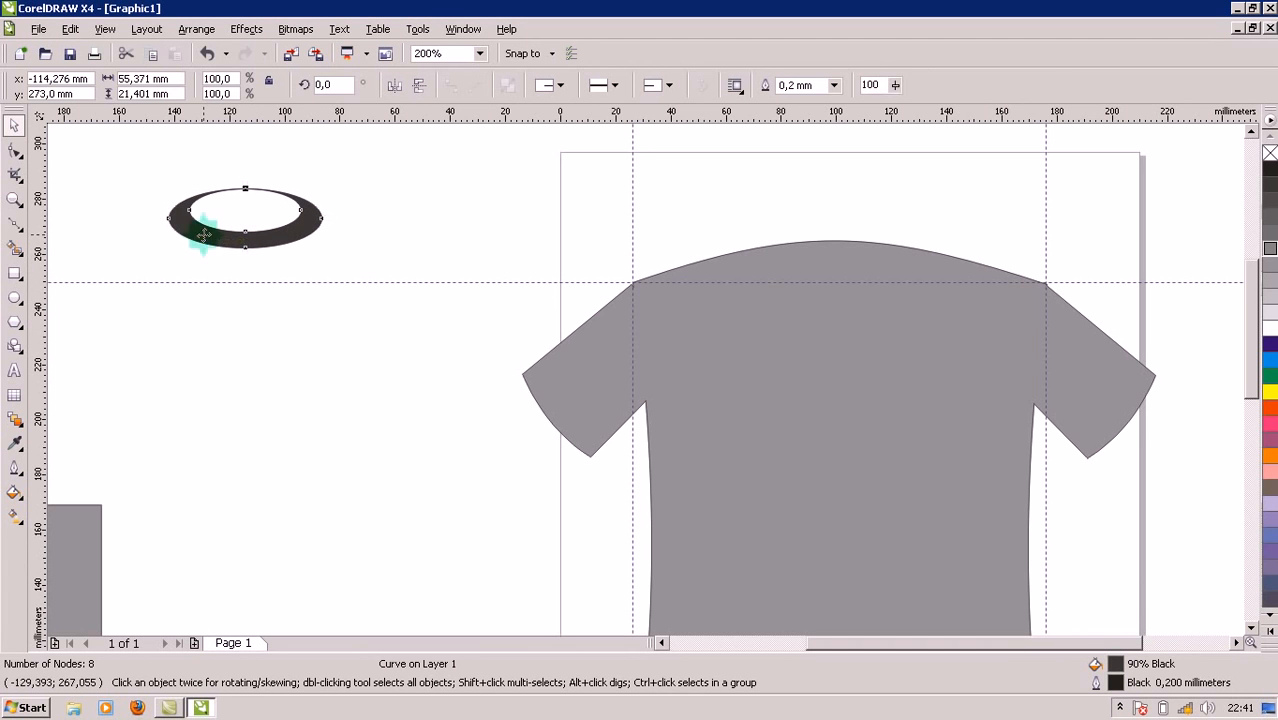
{"action": "left_click", "coordinate": [205, 229]}
{"action": "left_click", "coordinate": [402, 232]}
Move the collar ring onto the shirt's neckline and align the two by top and horizontal center.
{"action": "left_click", "coordinate": [284, 241]}
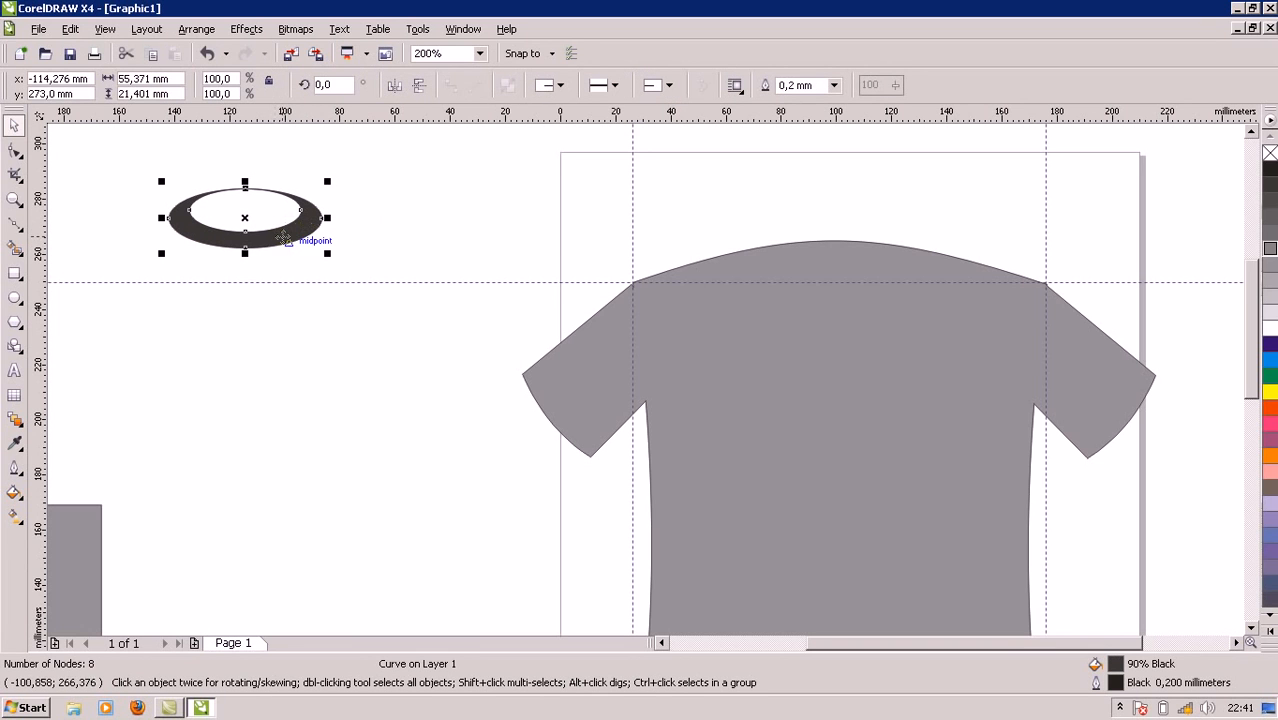
{"action": "left_click_drag", "start_coordinate": [282, 243], "coordinate": [862, 279]}
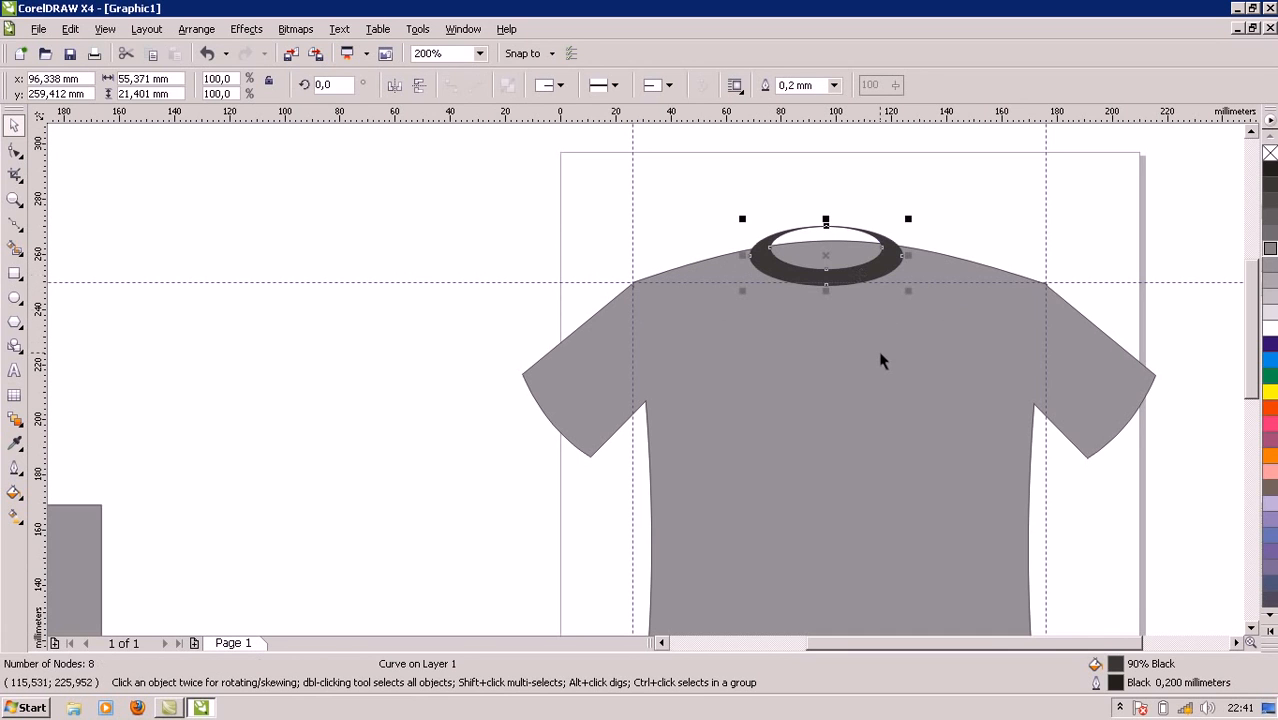
{"action": "left_click", "coordinate": [868, 370], "text": "shift"}
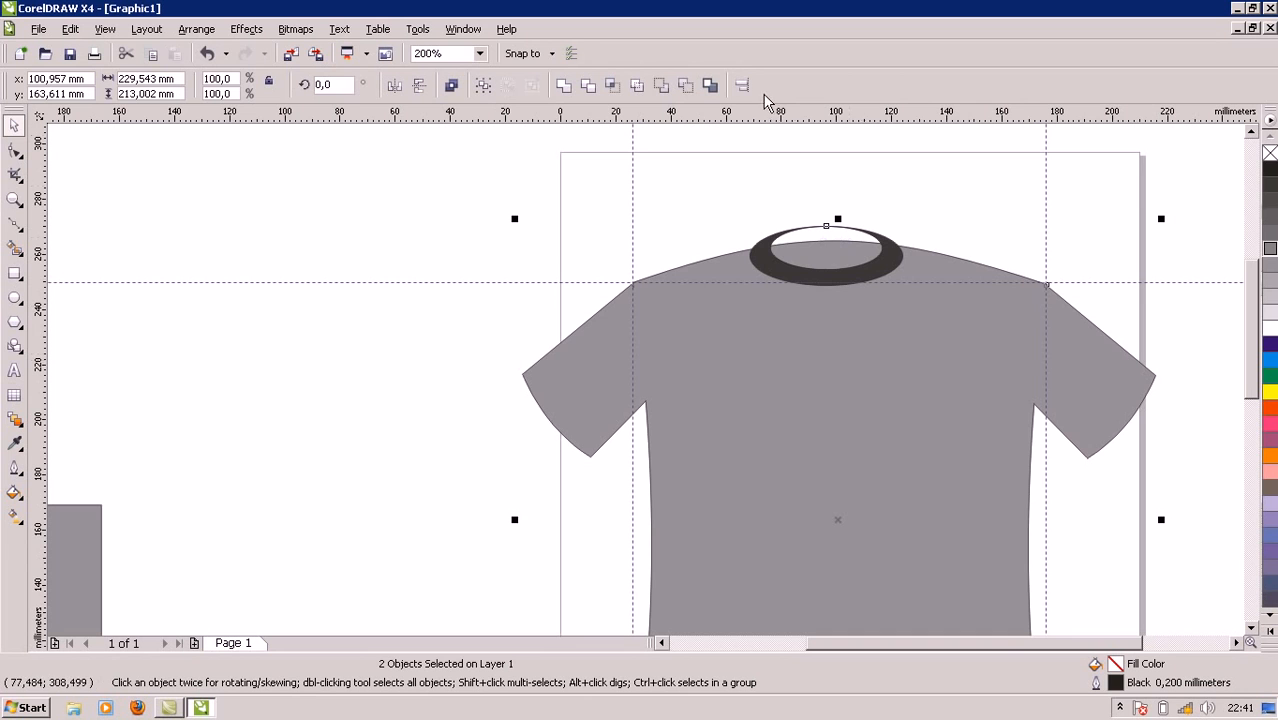
{"action": "left_click", "coordinate": [741, 87]}
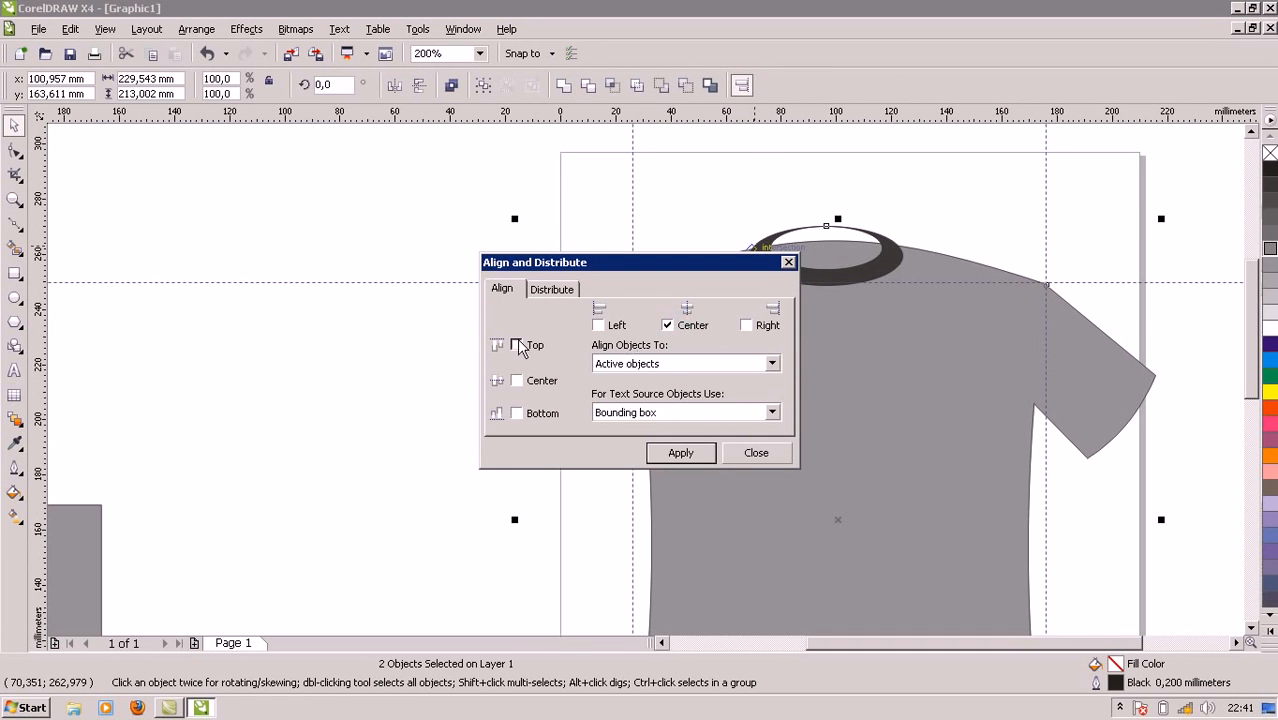
{"action": "left_click", "coordinate": [680, 452]}
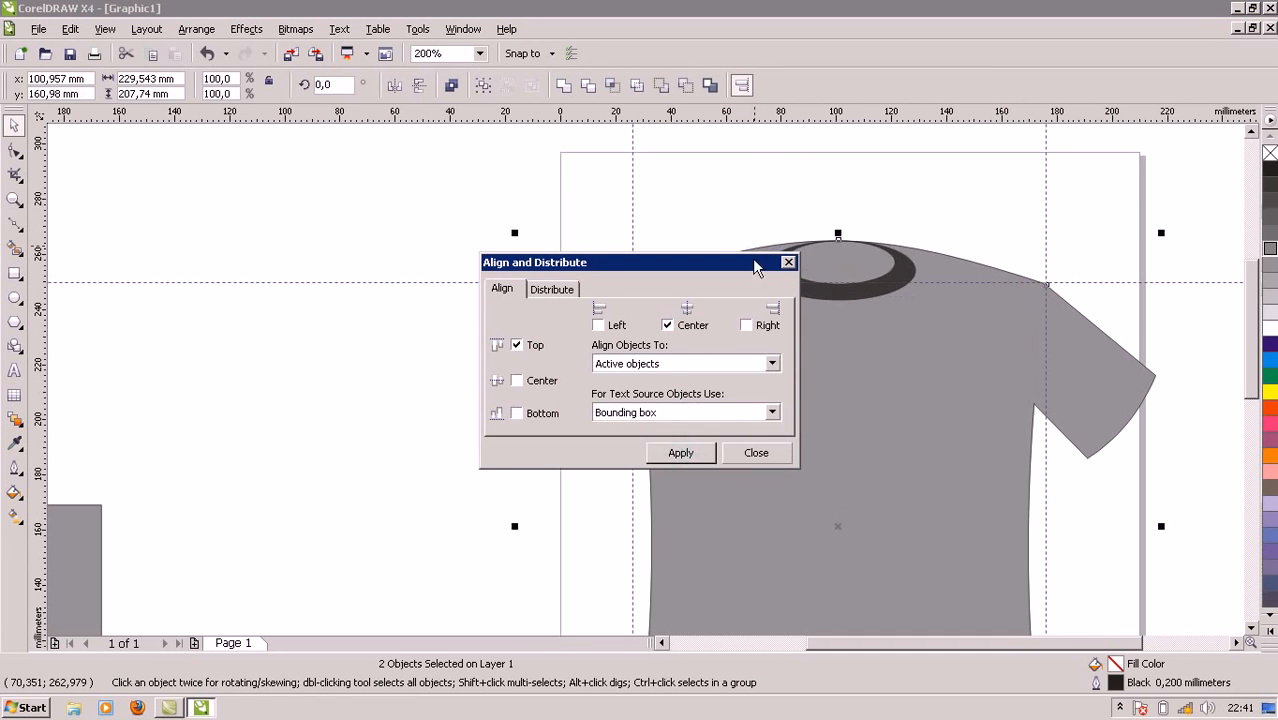
{"action": "left_click", "coordinate": [788, 263]}
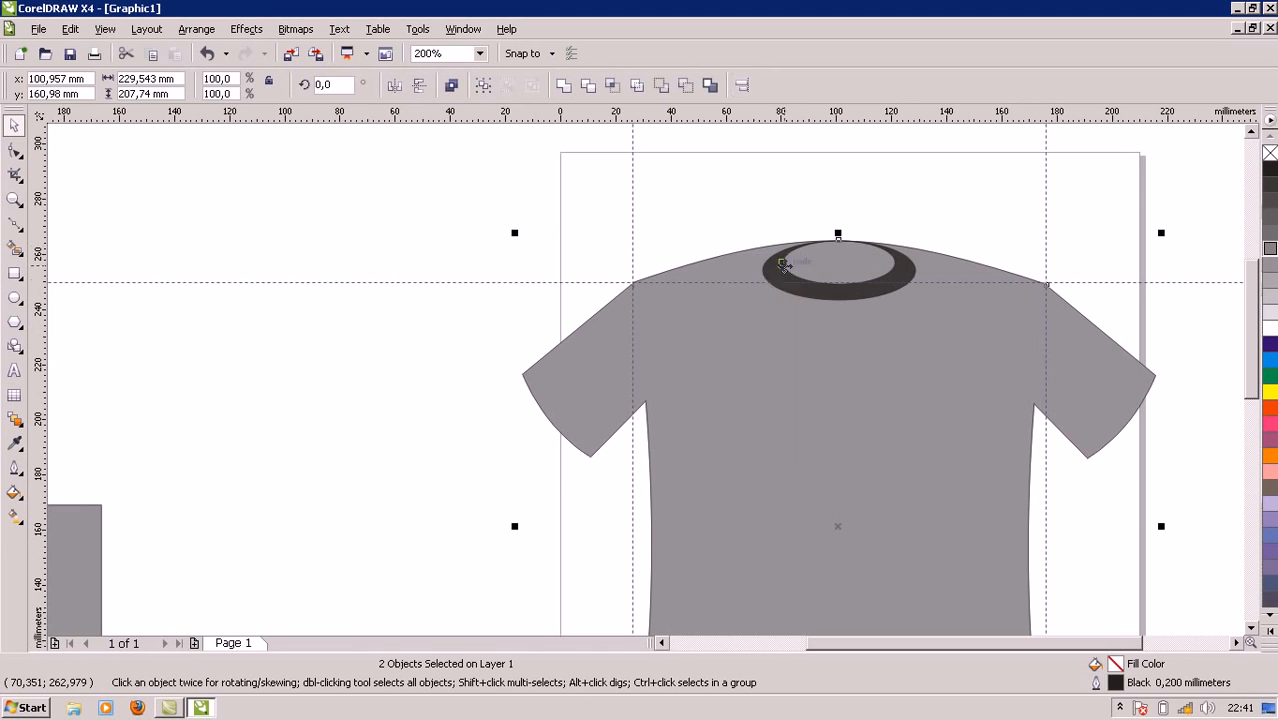
{"action": "left_click", "coordinate": [414, 286]}
Raise the collar ring about 8.5 mm so it straddles the shirt's top edge.
{"action": "left_click", "coordinate": [815, 296]}
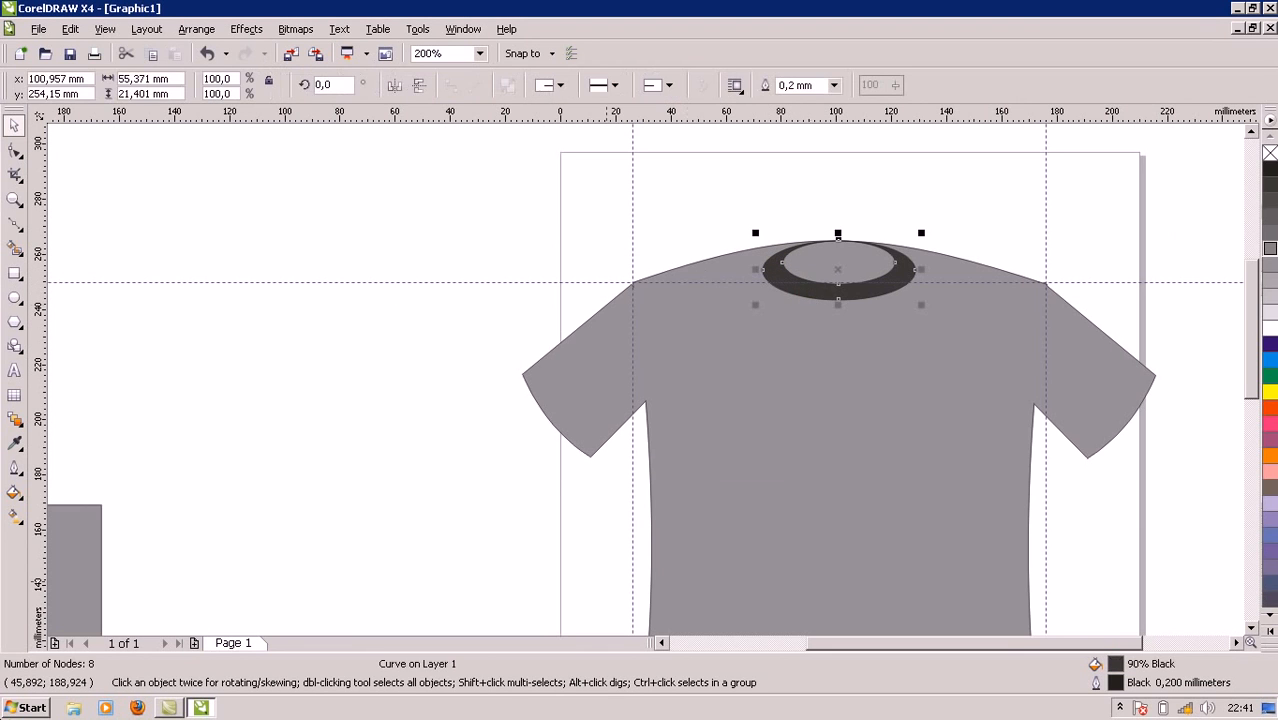
{"action": "left_click_drag", "start_coordinate": [838, 236], "coordinate": [838, 212]}
{"action": "key", "text": "Down"}
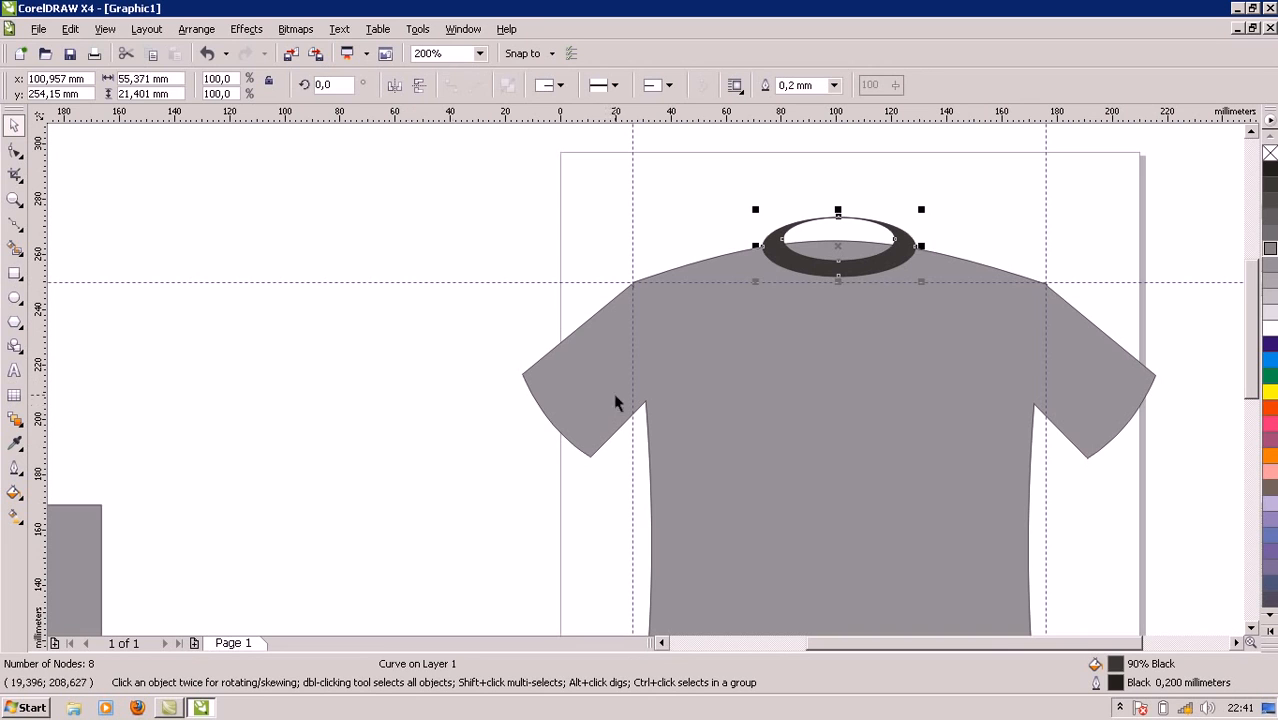
Intersect the collar ring with the shirt and move the original ring to the empty area left of the page.
{"action": "left_click", "coordinate": [674, 386], "text": "shift"}
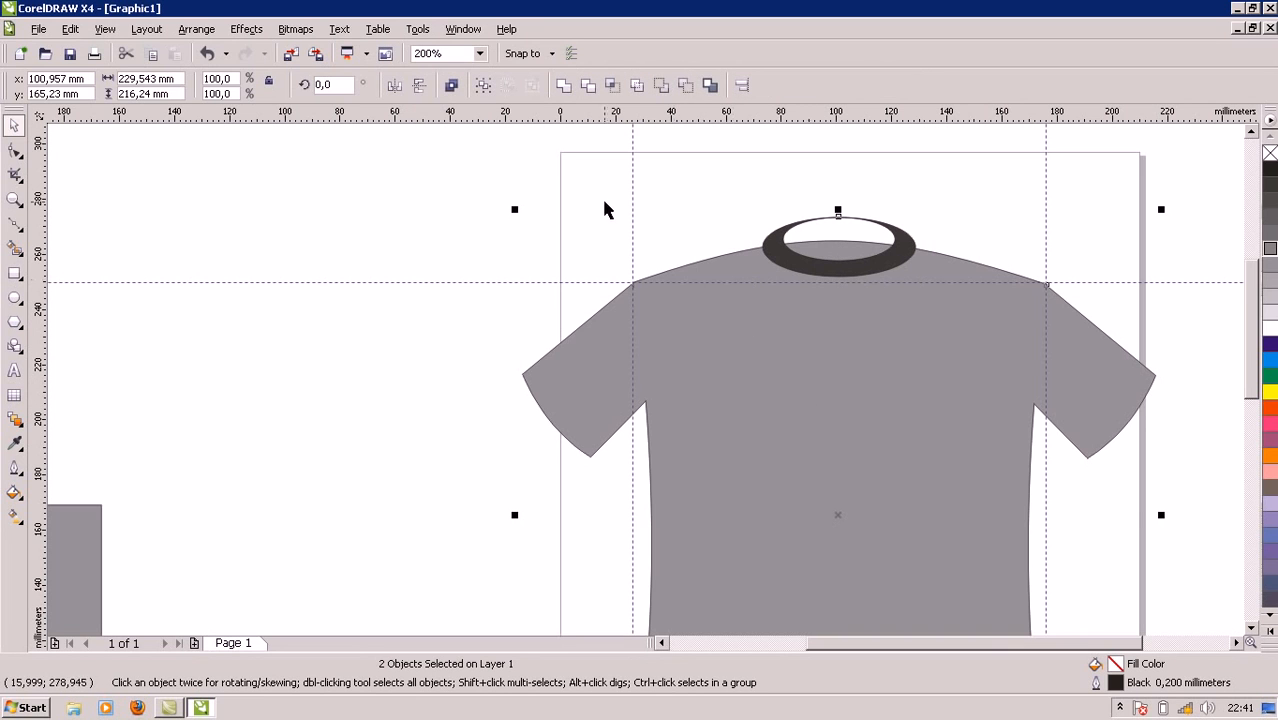
{"action": "left_click", "coordinate": [325, 262]}
{"action": "left_click", "coordinate": [822, 272]}
{"action": "left_click", "coordinate": [668, 352], "text": "shift"}
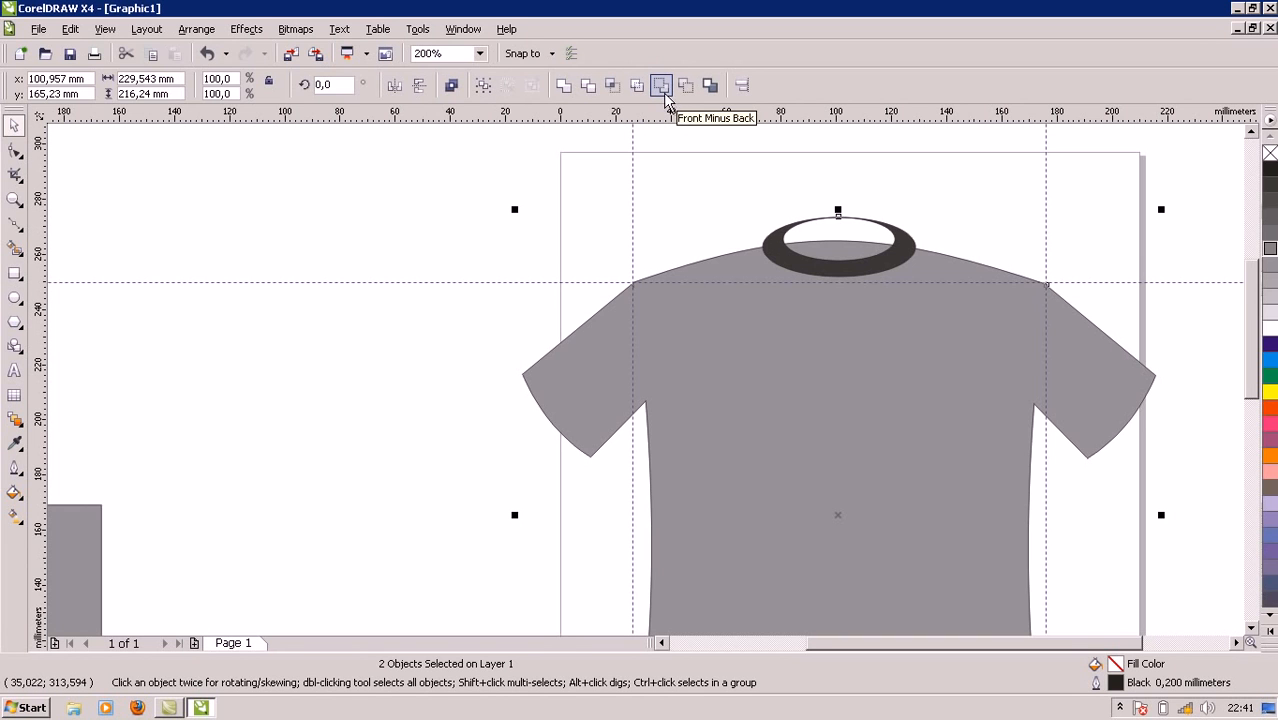
{"action": "left_click", "coordinate": [617, 87]}
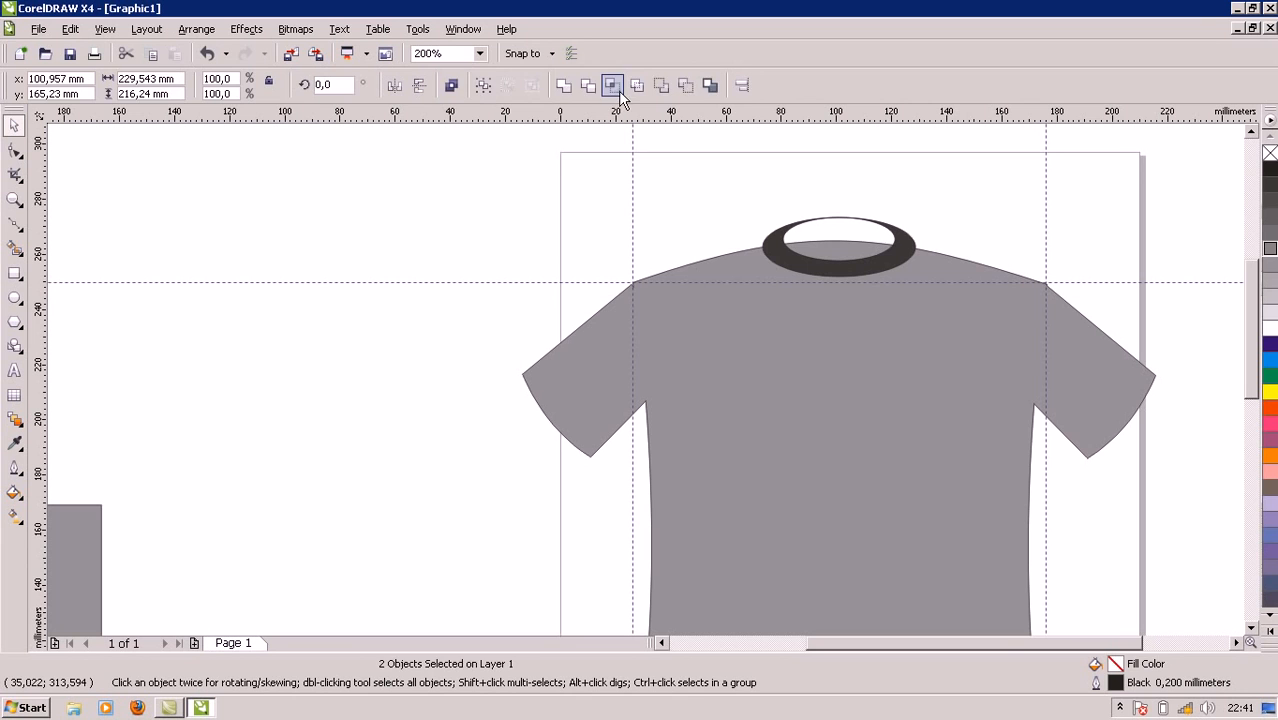
{"action": "left_click", "coordinate": [495, 240]}
{"action": "left_click_drag", "start_coordinate": [778, 238], "coordinate": [342, 206]}
Fill the intersected collar strip on the shirt with 90% Black.
{"action": "left_click", "coordinate": [826, 266]}
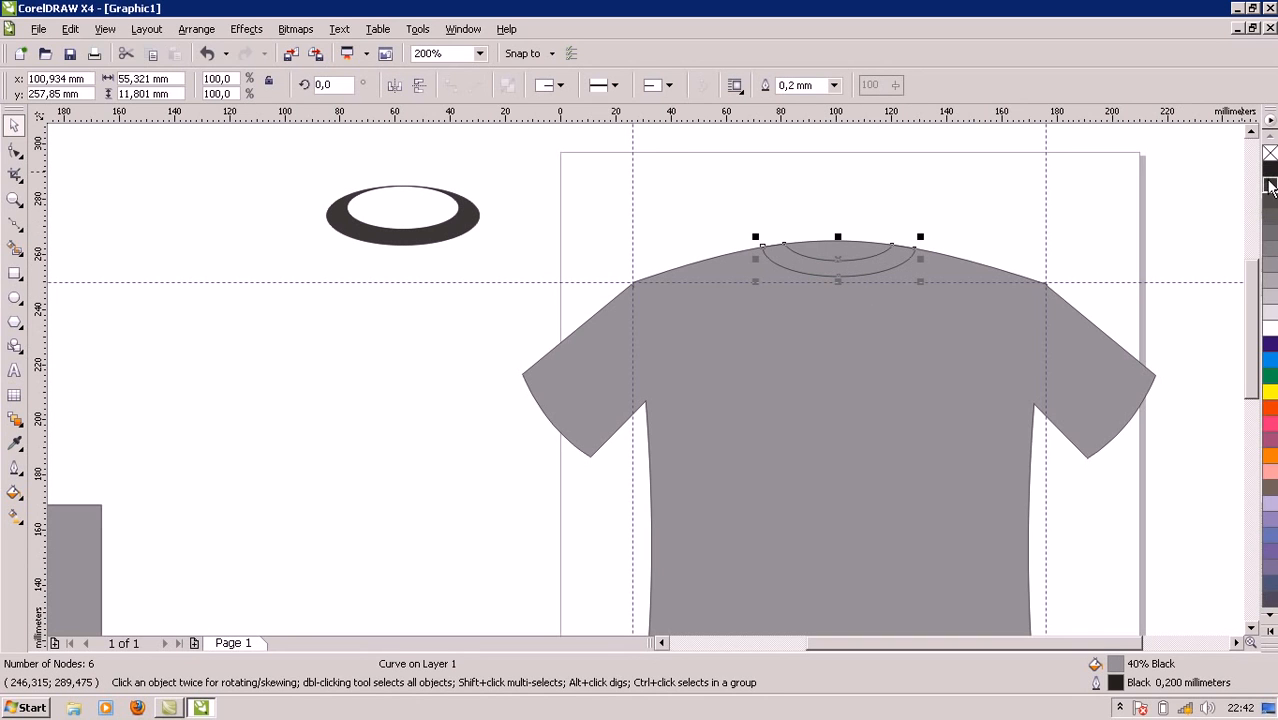
{"action": "left_click", "coordinate": [1268, 184]}
{"action": "left_click", "coordinate": [970, 200]}
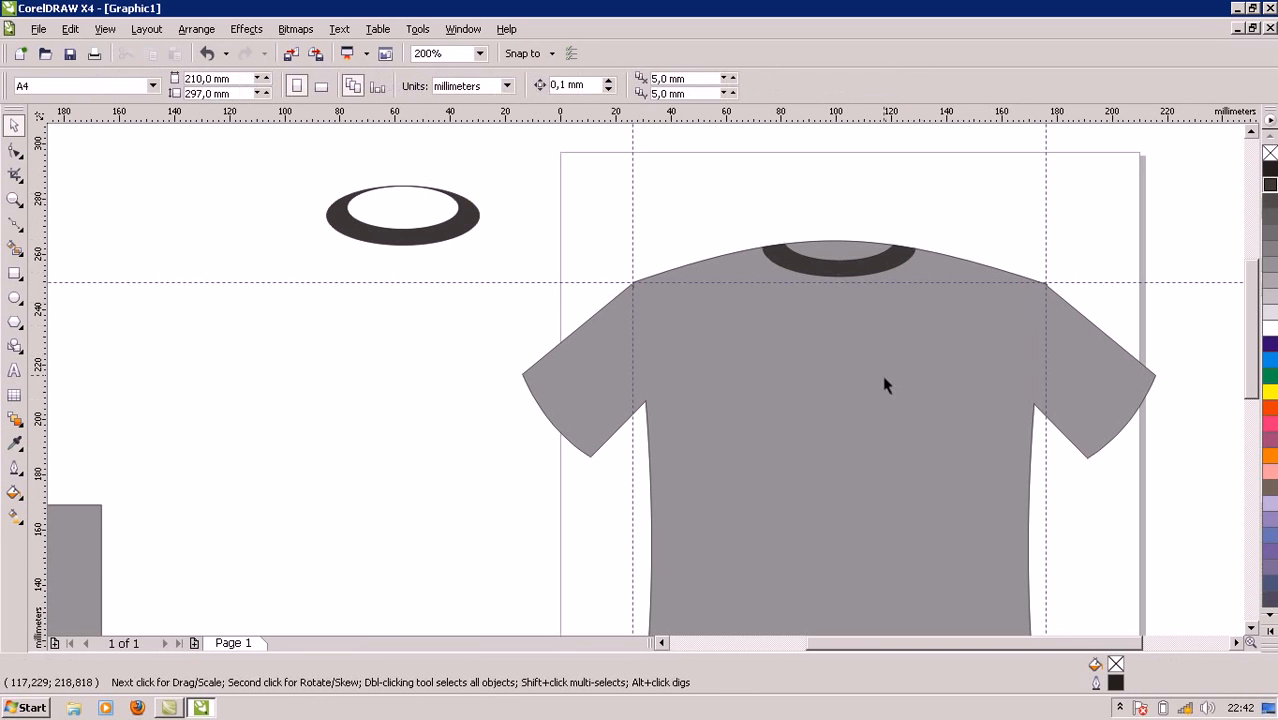
Examine the whole T-shirt and its collar, sleeves and lower body at different zoom levels.
{"action": "key", "text": "F3"}
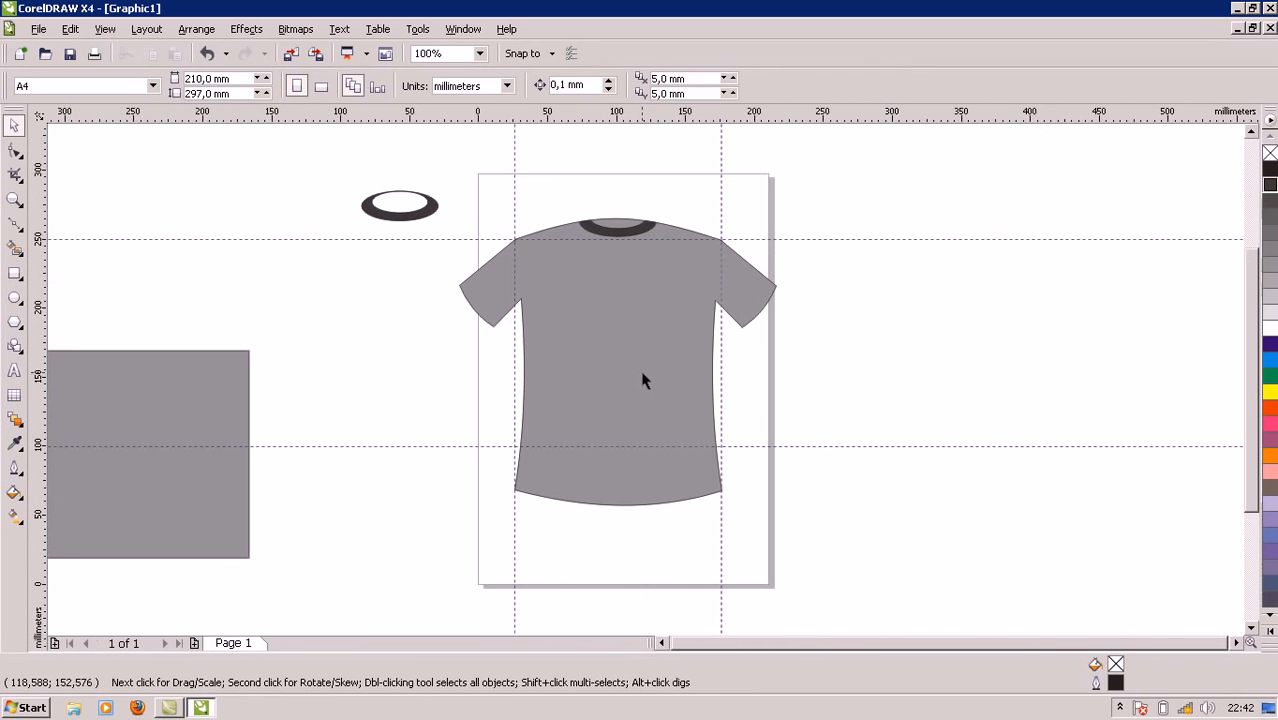
{"action": "scroll", "coordinate": [642, 377], "scroll_direction": "up", "scroll_amount": 1}
{"action": "scroll", "coordinate": [645, 387], "scroll_direction": "down", "scroll_amount": 1}
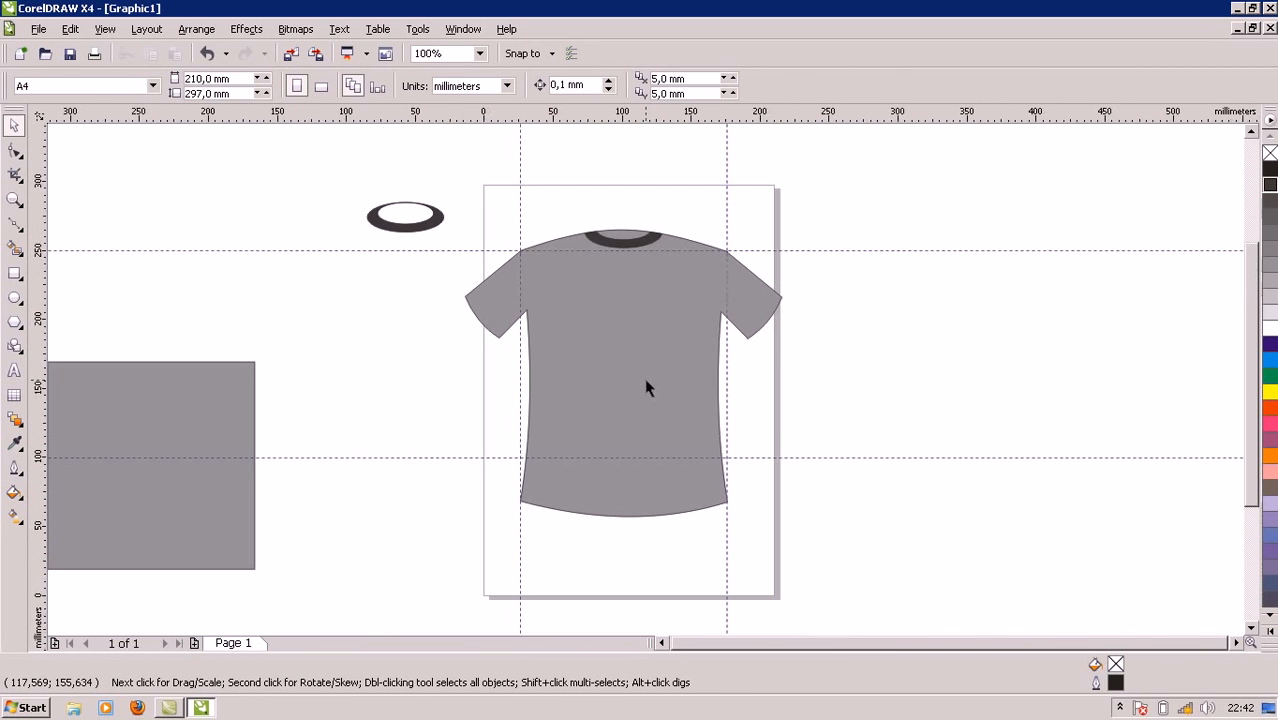
{"action": "left_click_drag", "start_coordinate": [1250, 449], "coordinate": [1201, 402]}
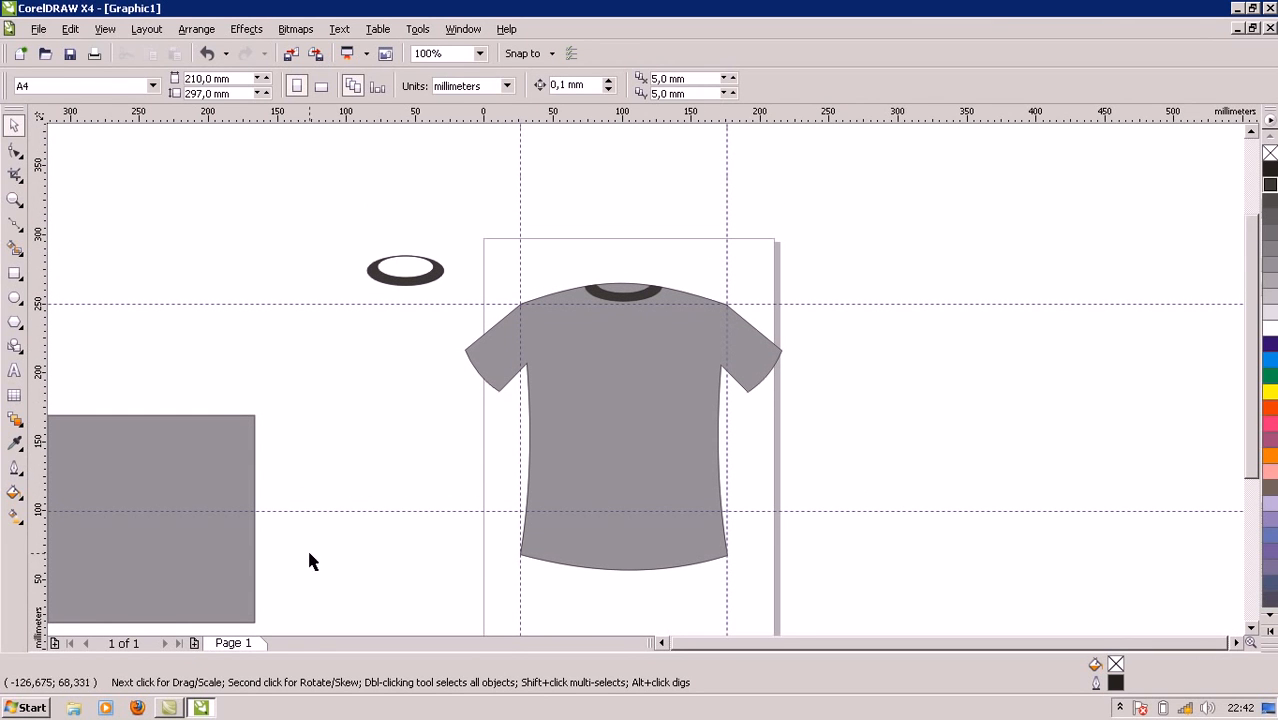
{"action": "scroll", "coordinate": [557, 357], "scroll_direction": "up", "scroll_amount": 1}
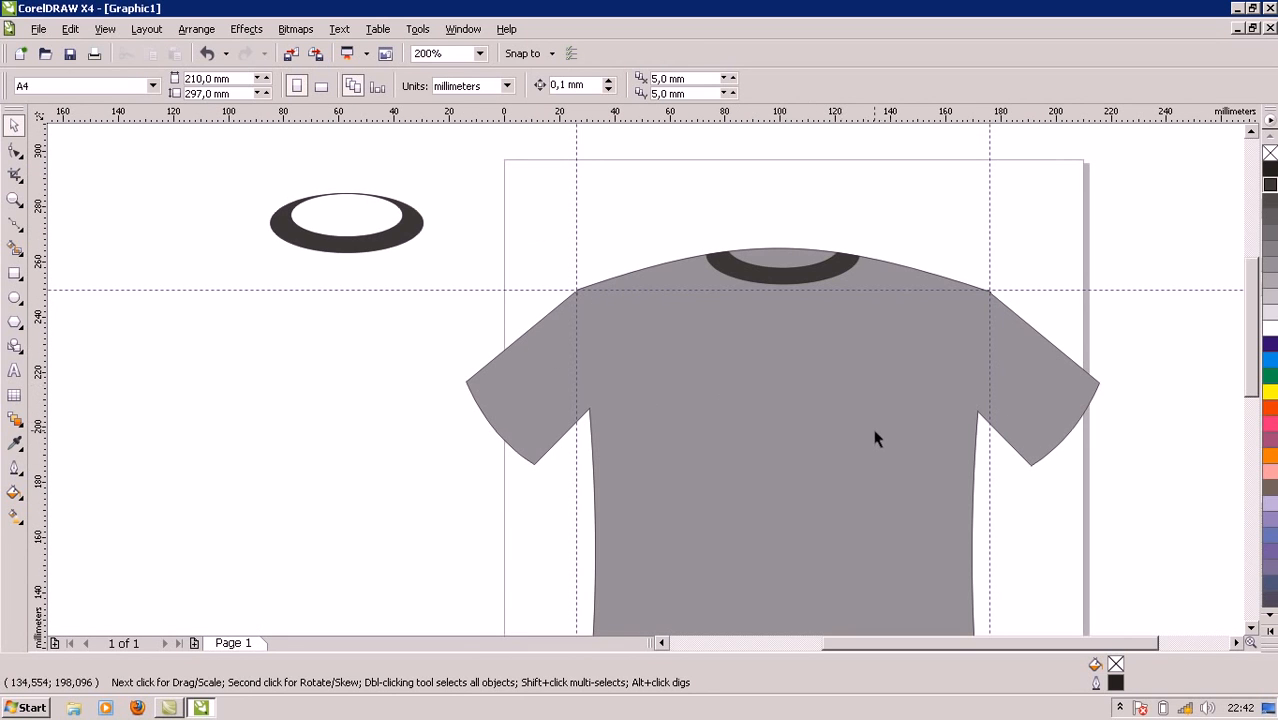
{"action": "left_click", "coordinate": [778, 257]}
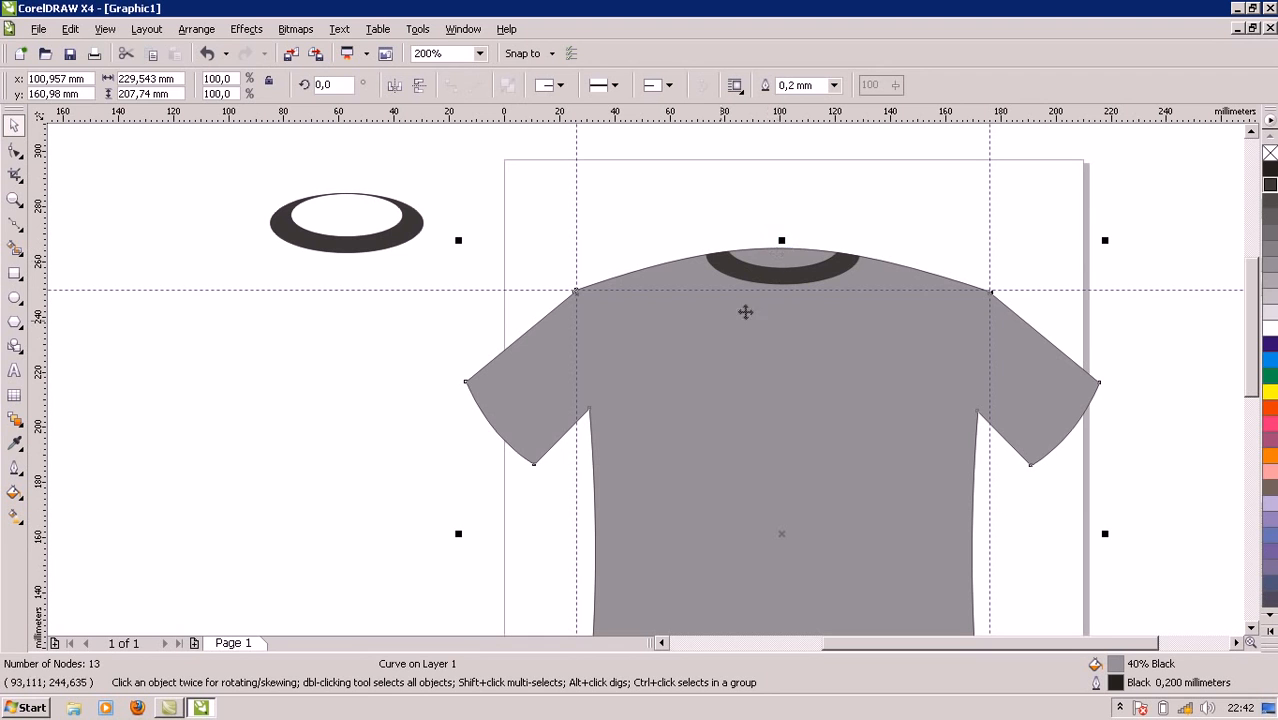
{"action": "left_click_drag", "start_coordinate": [1252, 346], "coordinate": [1257, 394]}
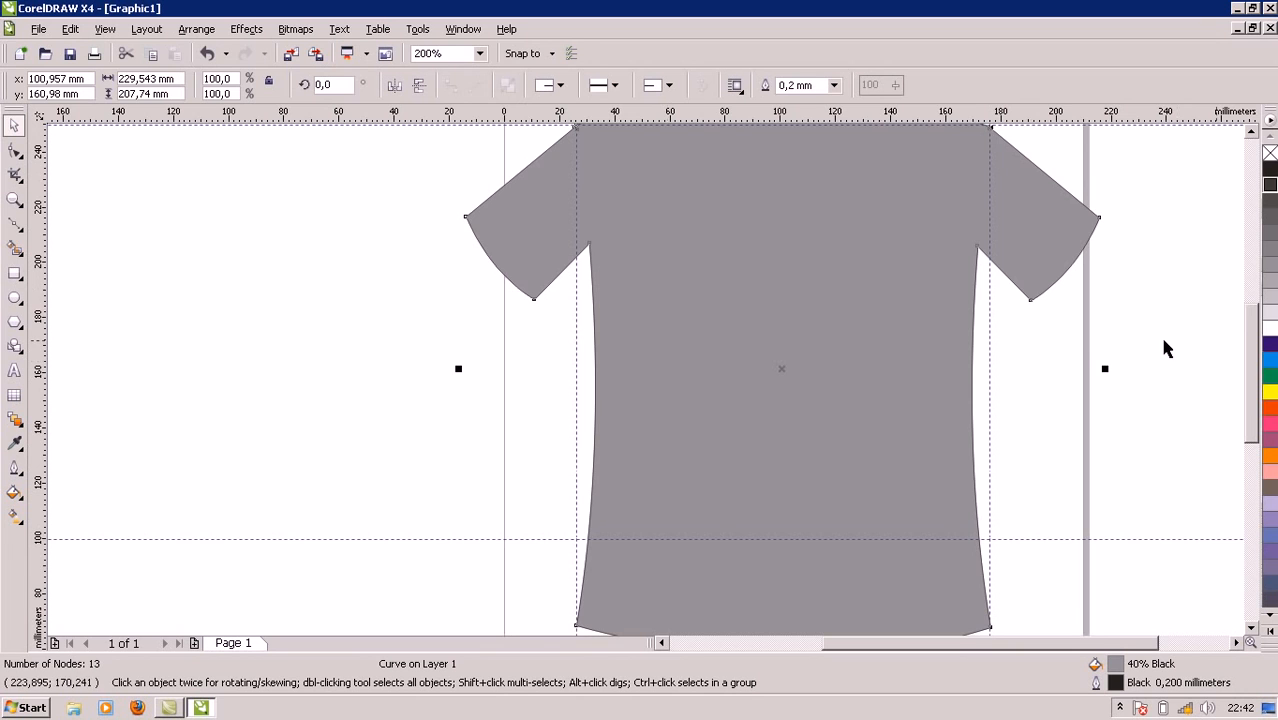
{"action": "scroll", "coordinate": [1250, 398], "scroll_direction": "up", "scroll_amount": 3}
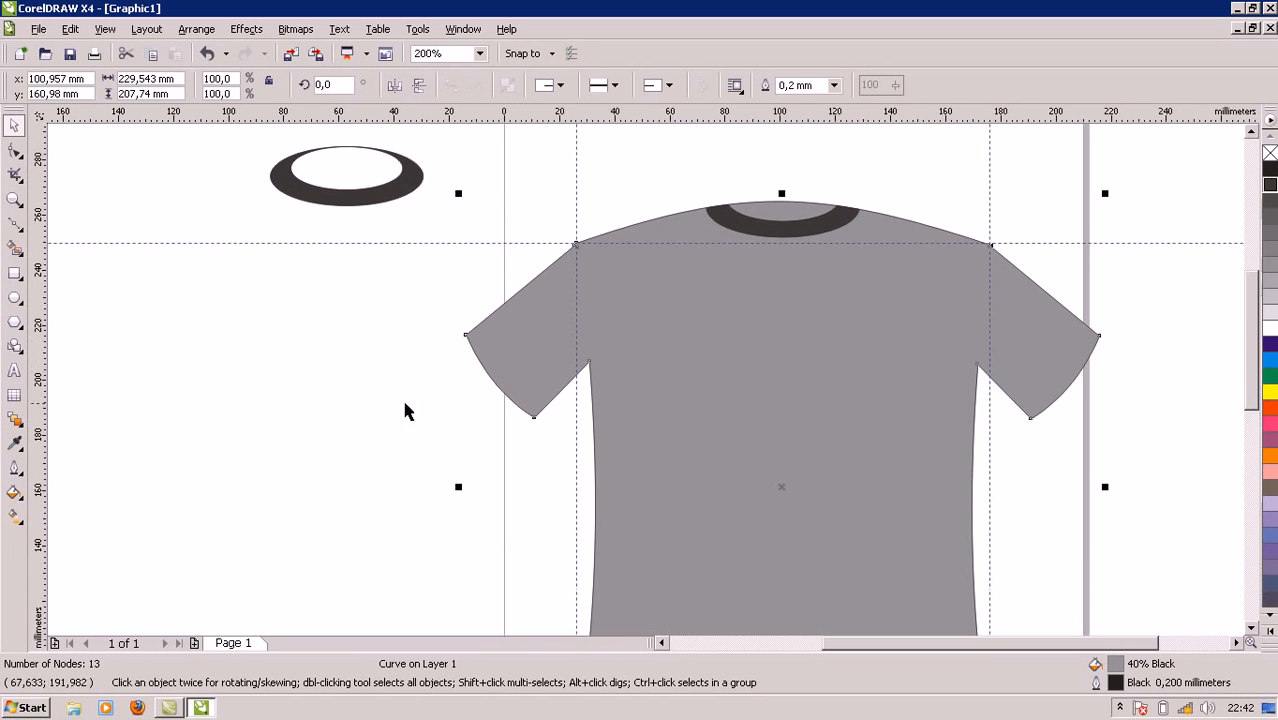
Draw a straight Bezier line across the left-hand sleeve, just inside its outer hem.
{"action": "left_click", "coordinate": [15, 224]}
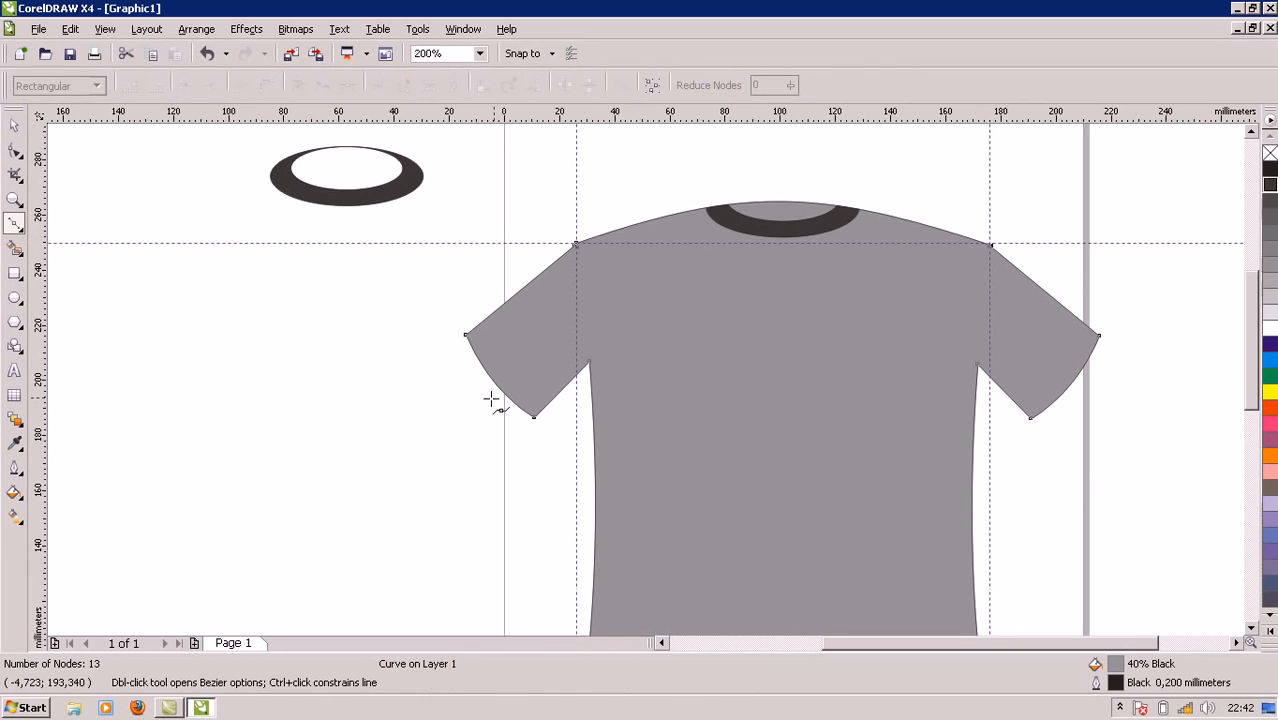
{"action": "left_click", "coordinate": [475, 328]}
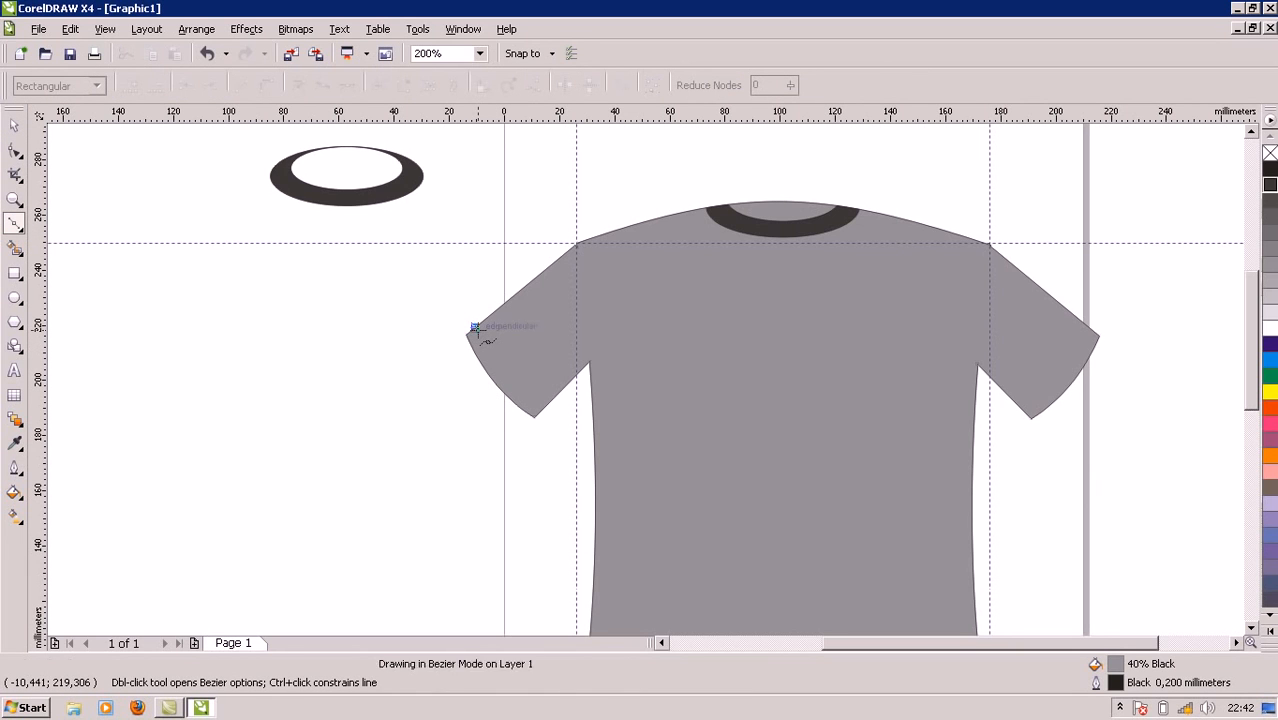
{"action": "left_click", "coordinate": [540, 410]}
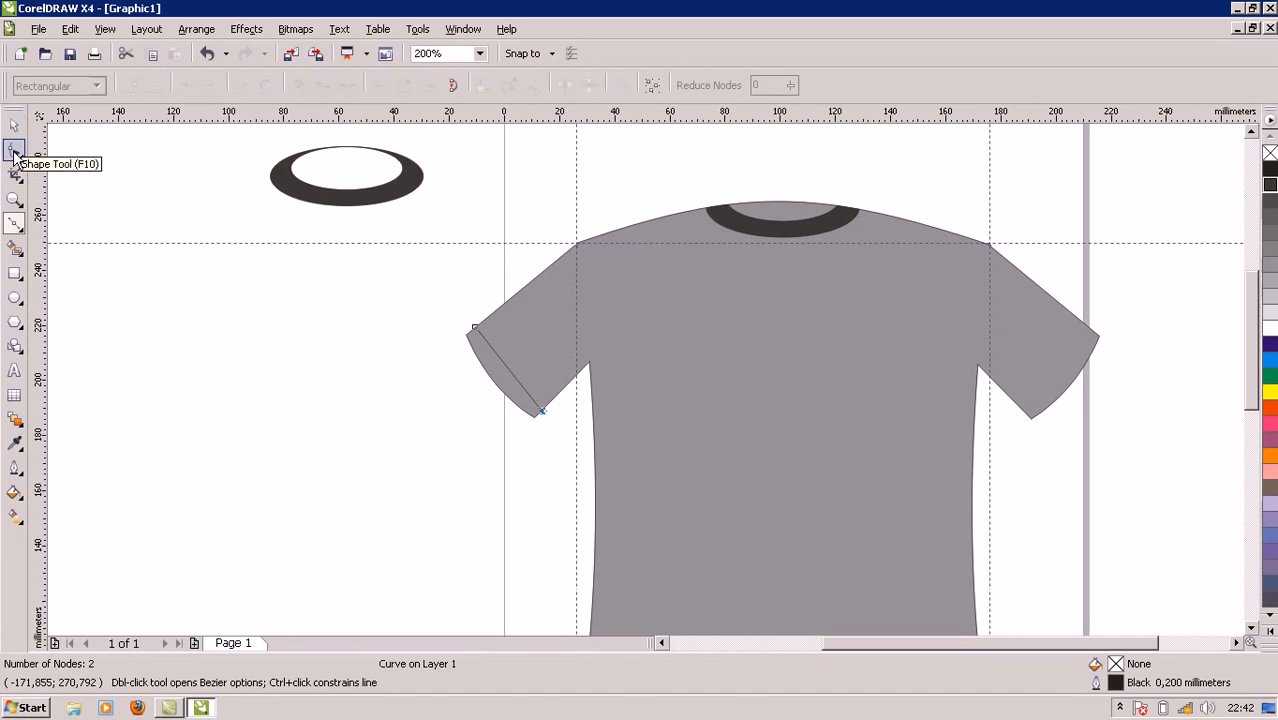
Convert the sleeve line to a curve and bend it so it follows the sleeve's rounded hem.
{"action": "left_click", "coordinate": [14, 150]}
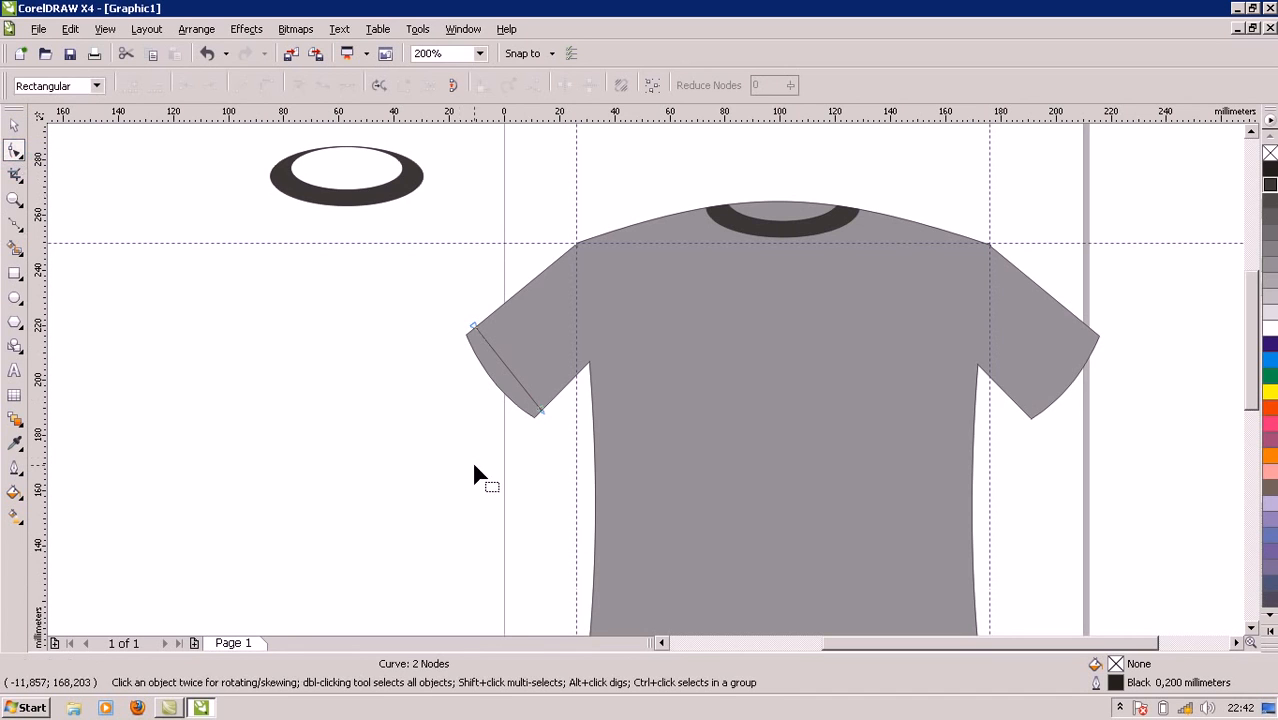
{"action": "left_click_drag", "start_coordinate": [506, 368], "coordinate": [505, 374]}
{"action": "left_click", "coordinate": [507, 367]}
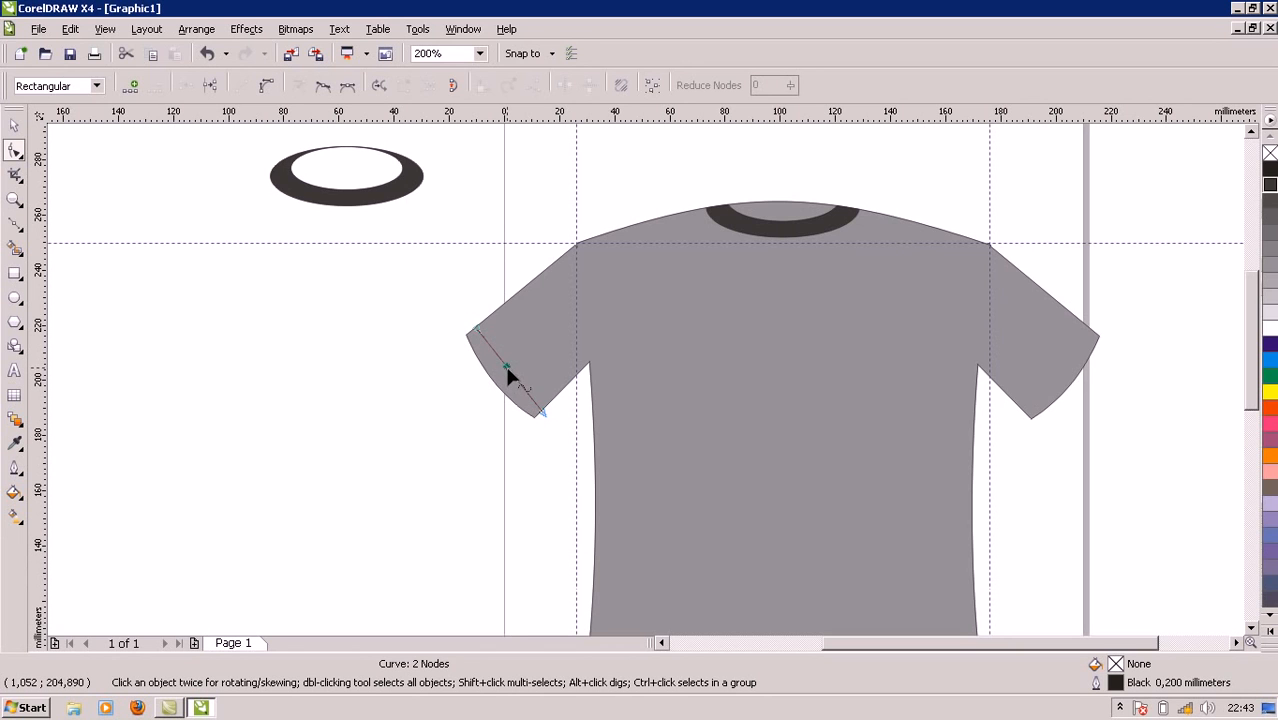
{"action": "left_click", "coordinate": [266, 87]}
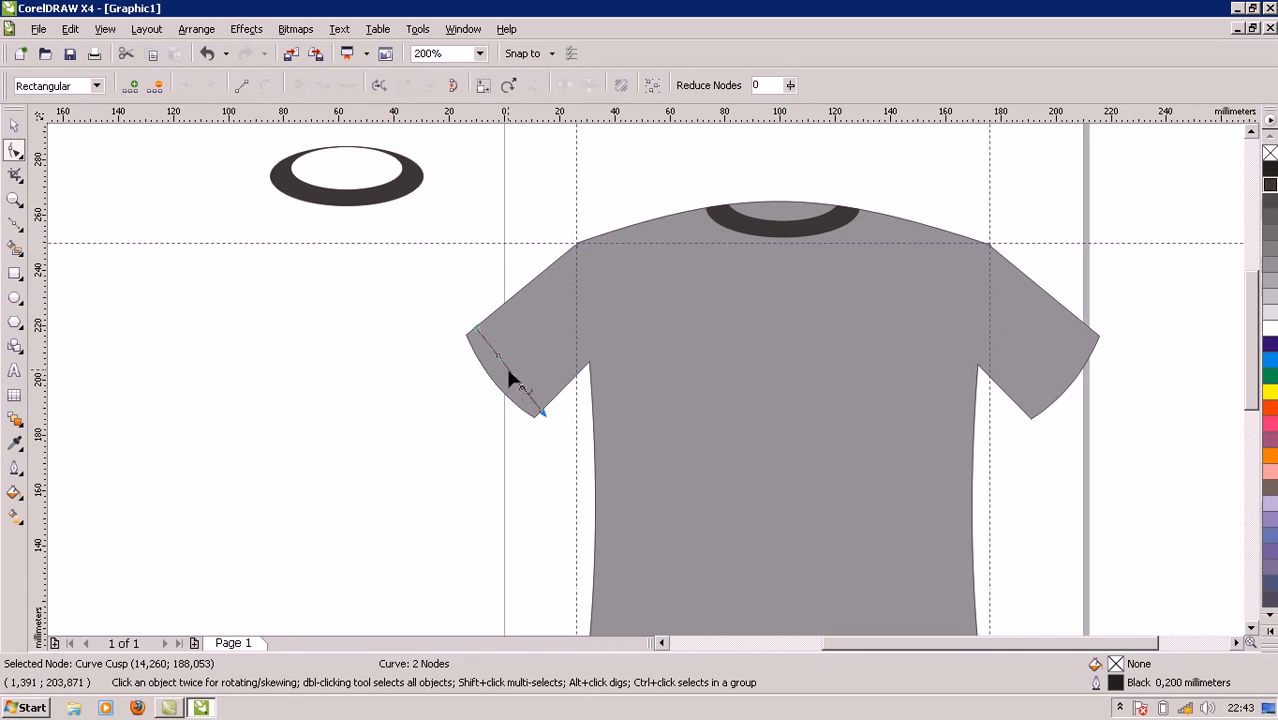
{"action": "mouse_move", "coordinate": [509, 371]}
{"action": "left_mouse_down"}
{"action": "mouse_move", "coordinate": [505, 383]}
{"action": "mouse_move", "coordinate": [508, 373]}
{"action": "left_mouse_up"}
{"action": "scroll", "coordinate": [527, 376], "scroll_direction": "up", "scroll_amount": 1}
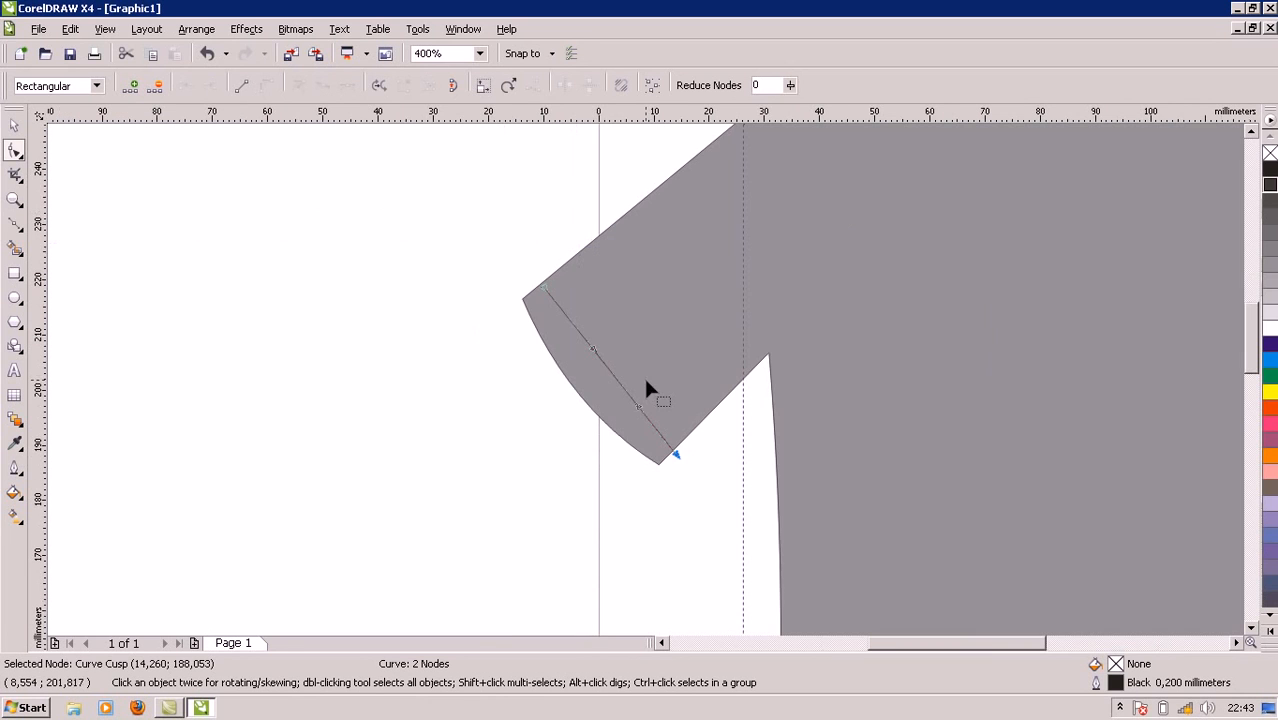
{"action": "left_click_drag", "start_coordinate": [618, 386], "coordinate": [608, 393]}
{"action": "left_click", "coordinate": [539, 434]}
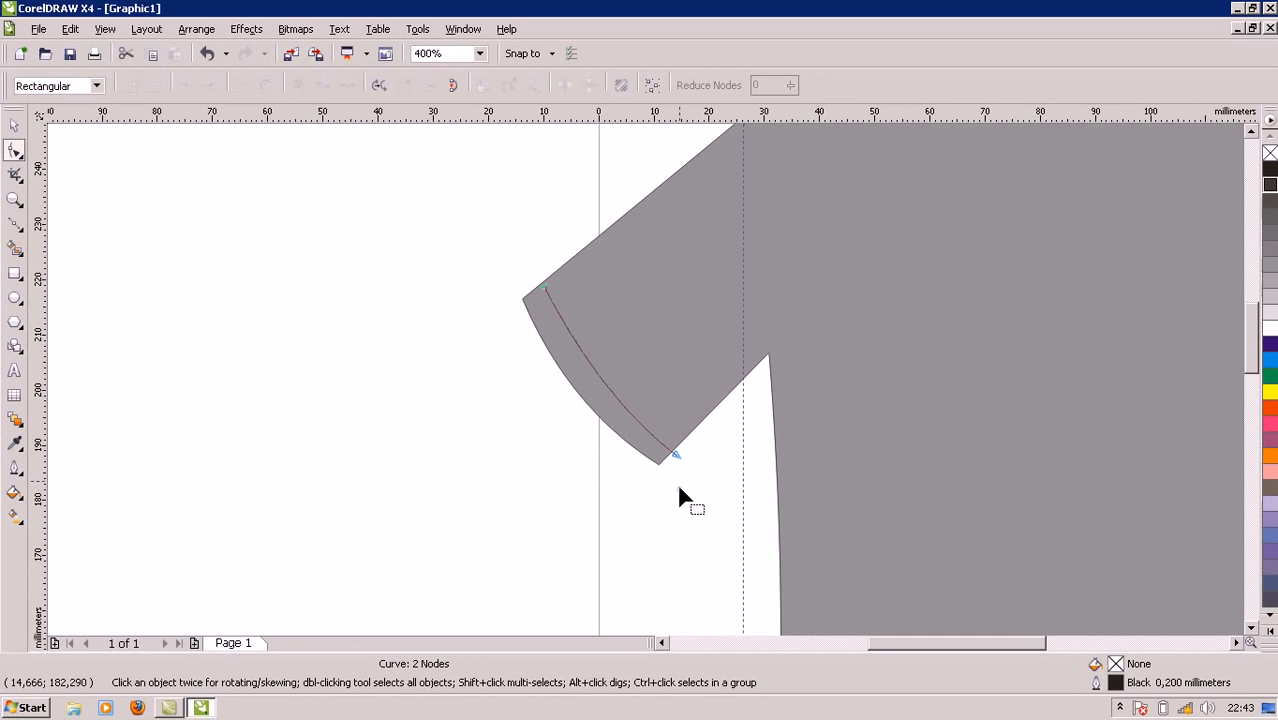
Nudge the lower end node of the sleeve curve 0.1 mm left and 0.3 mm up to meet the sleeve edge.
{"action": "left_click_drag", "start_coordinate": [677, 458], "coordinate": [676, 458]}
{"action": "left_click", "coordinate": [670, 472]}
{"action": "key", "text": "ctrl+z"}
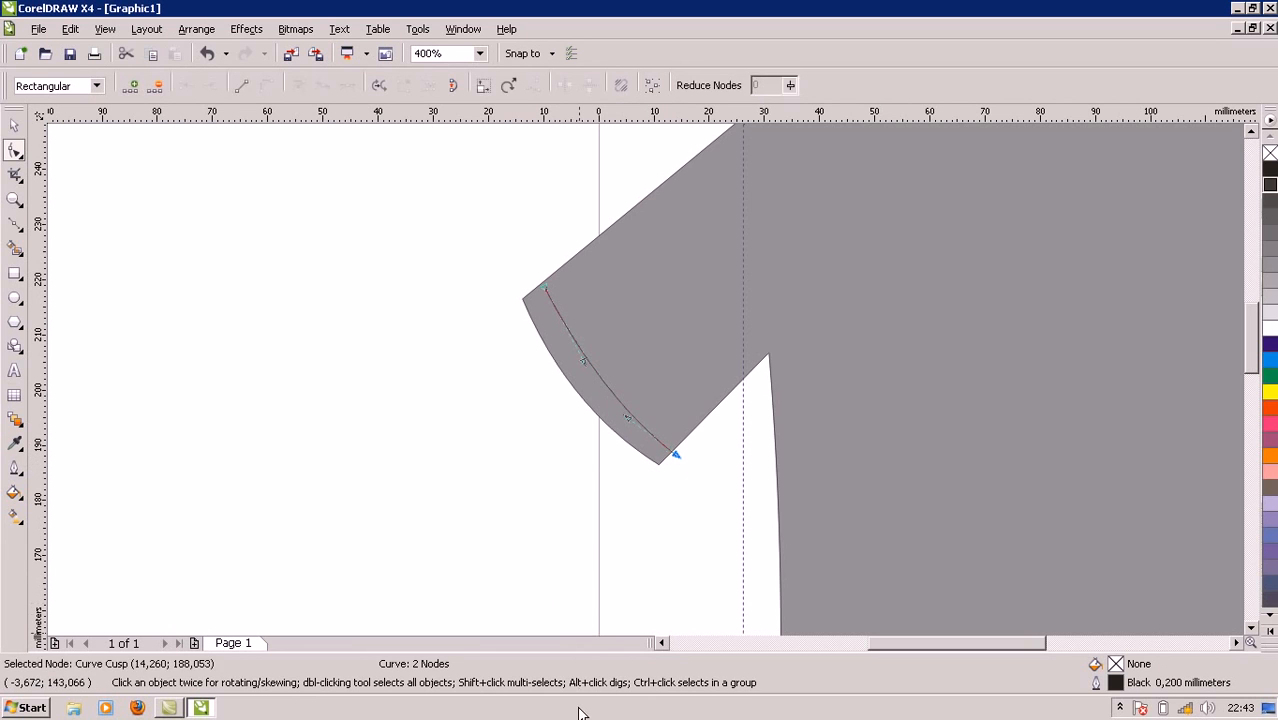
{"action": "key", "text": "Left"}
{"action": "key", "text": "Up"}
{"action": "key", "text": "Up"}
{"action": "key", "text": "Up"}
{"action": "key", "text": "Left"}
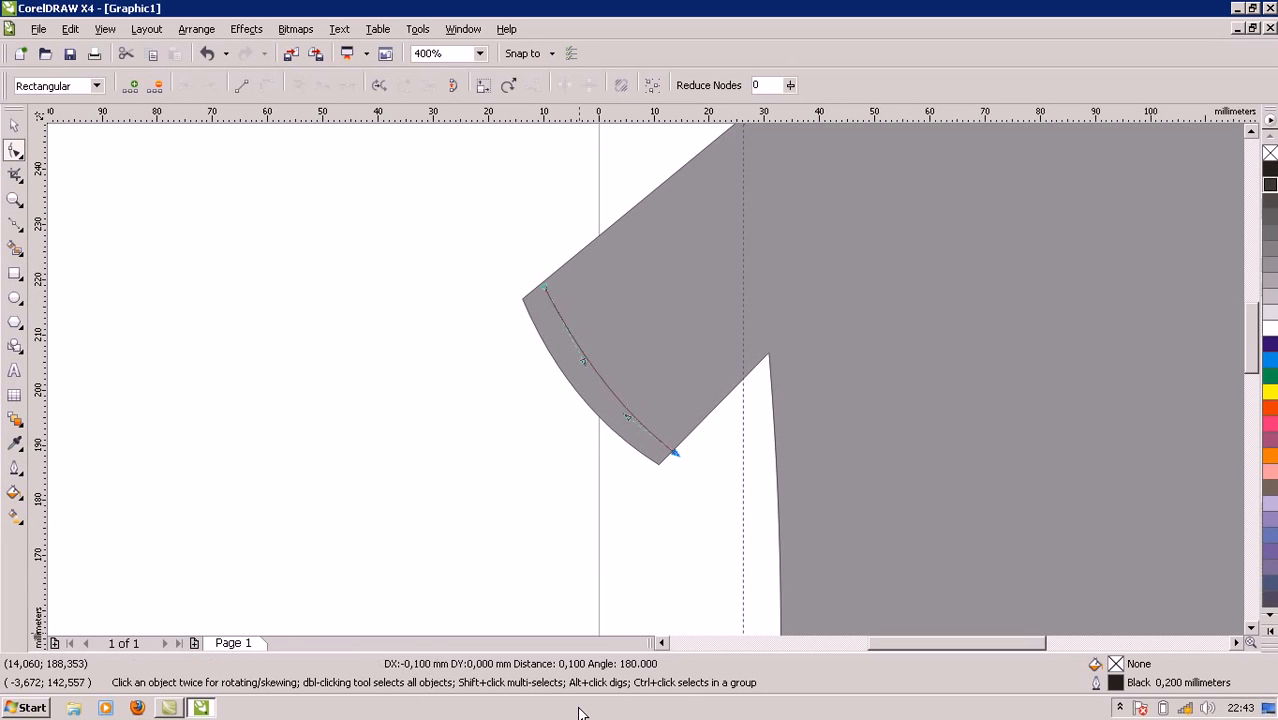
{"action": "key", "text": "Left"}
{"action": "key", "text": "Left"}
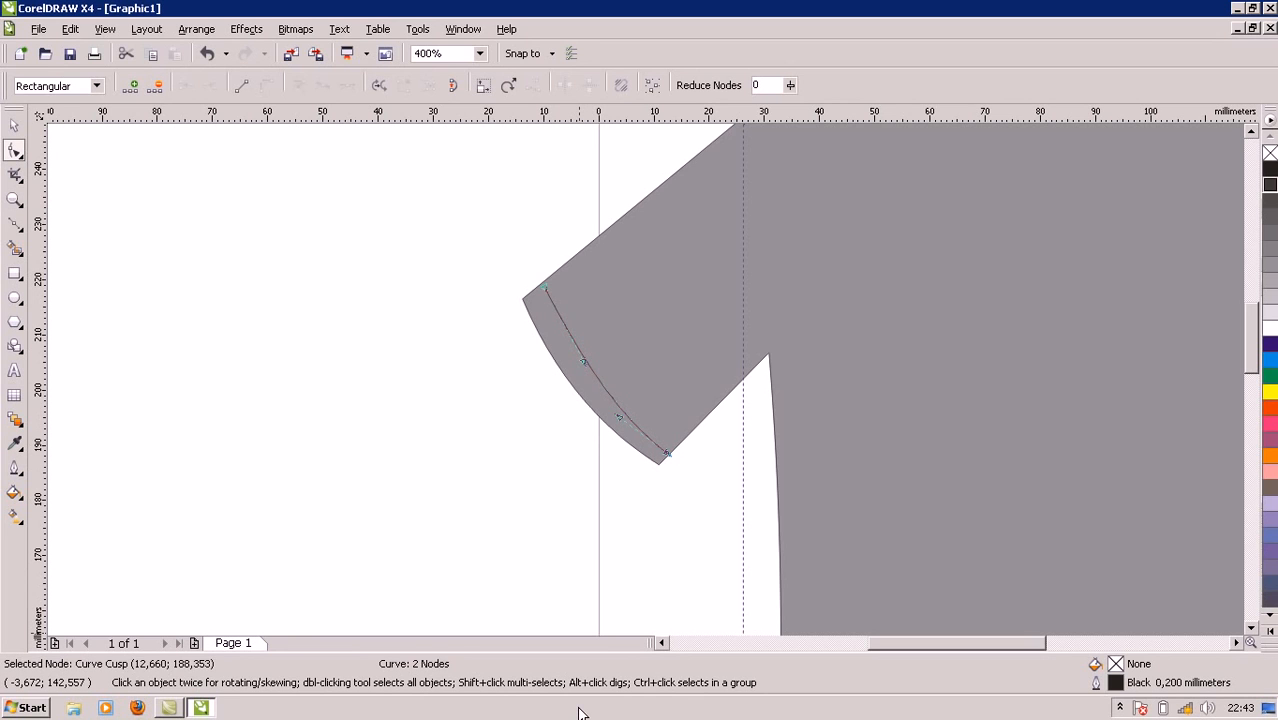
{"action": "key", "text": "ctrl+z"}
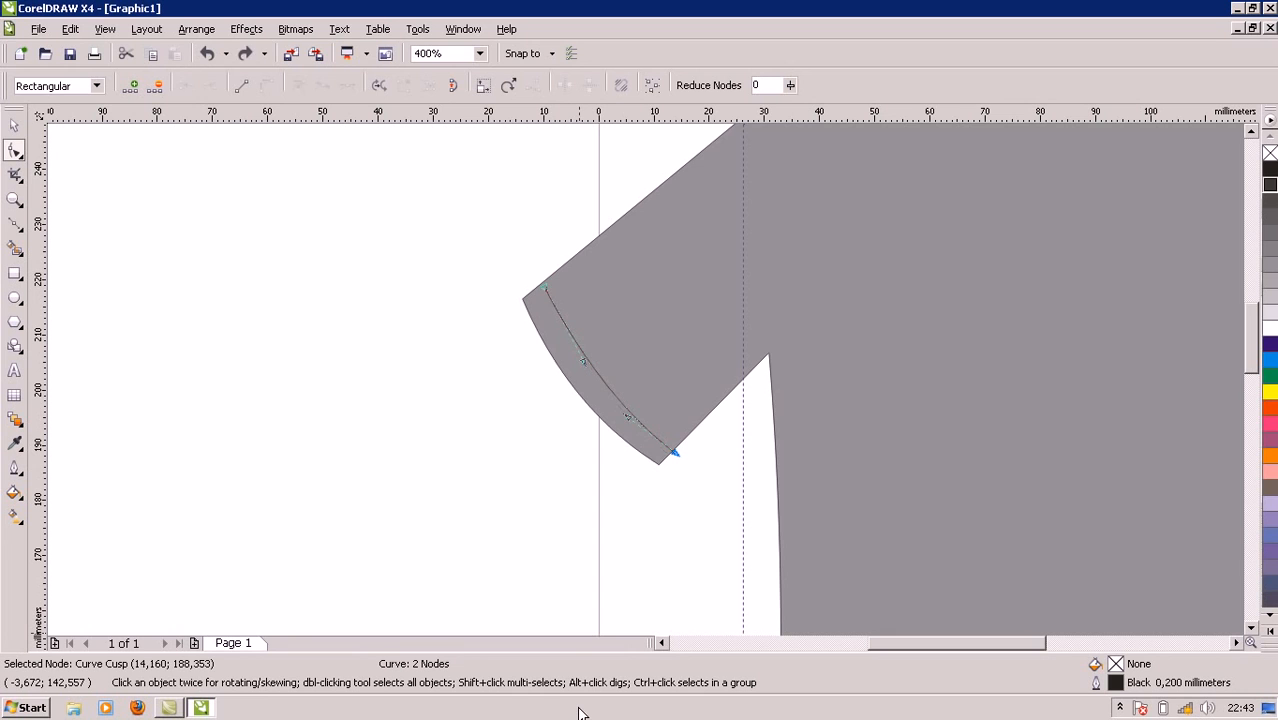
{"action": "left_click", "coordinate": [532, 455]}
{"action": "left_click", "coordinate": [604, 383]}
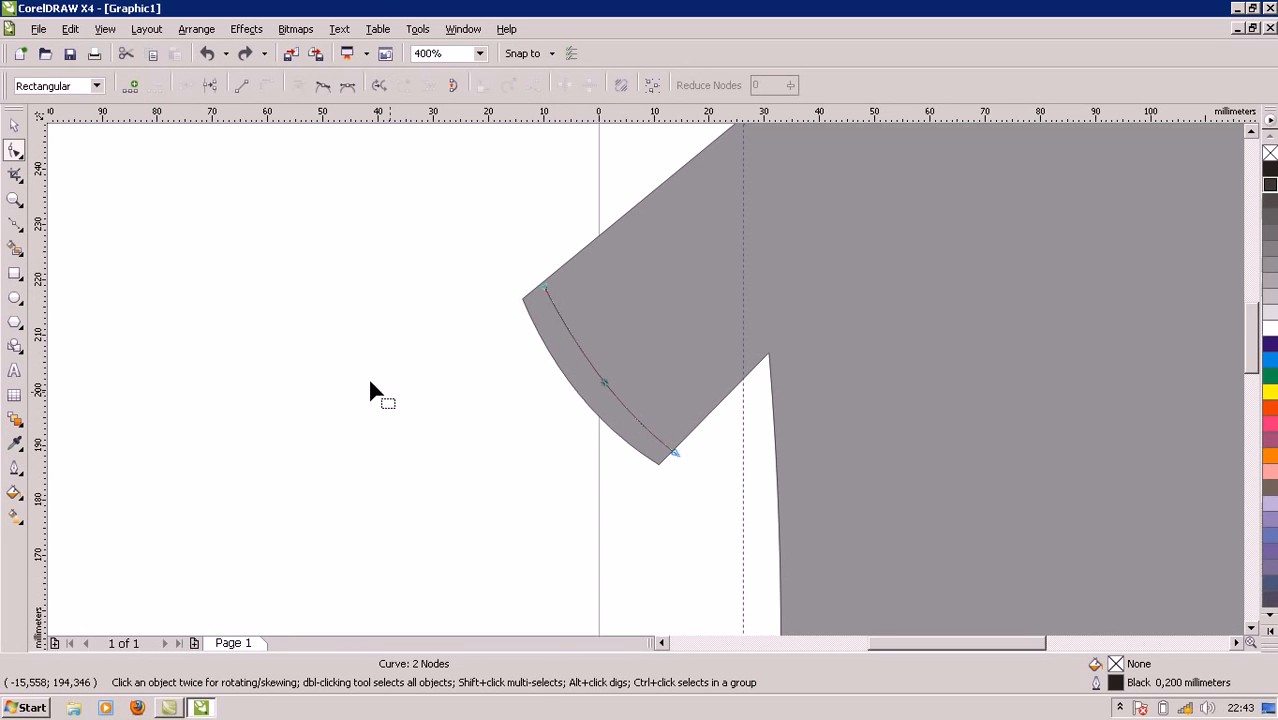
Move the whole sleeve curve about 1.1 mm left and 0.5 mm up, closer to the hem.
{"action": "left_click", "coordinate": [14, 125]}
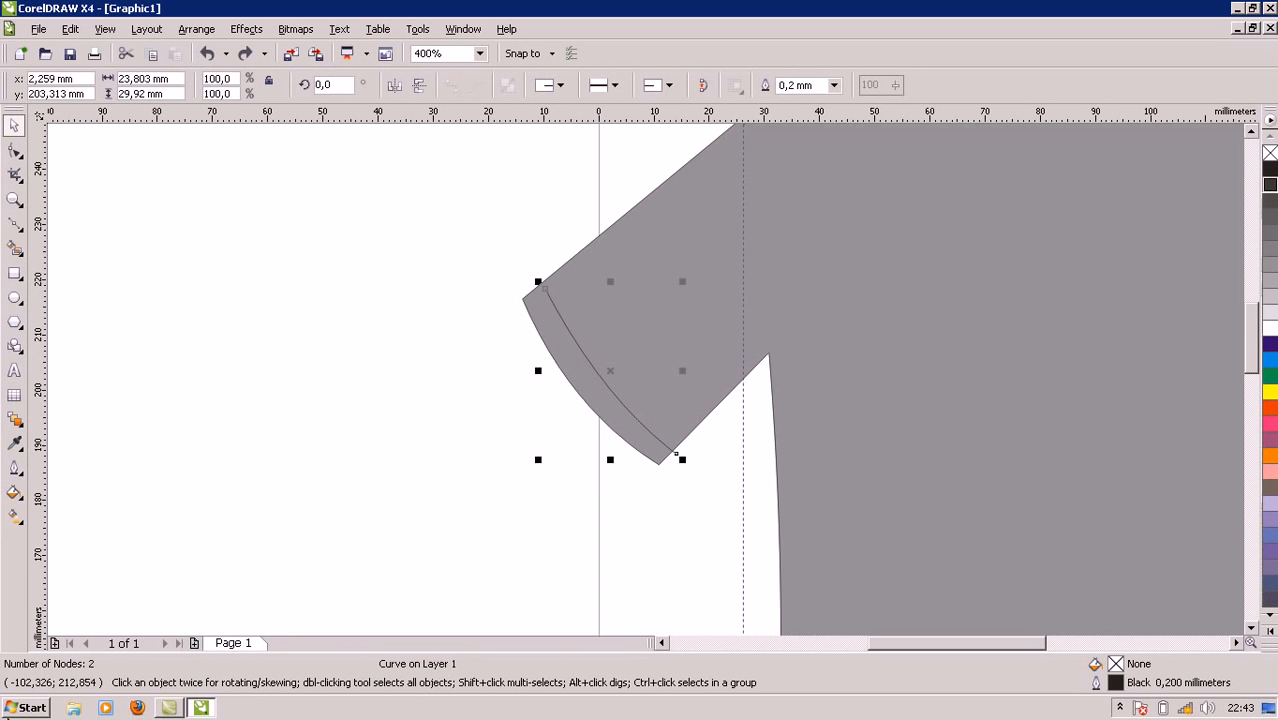
{"action": "key", "text": "Left"}
{"action": "key", "text": "Left"}
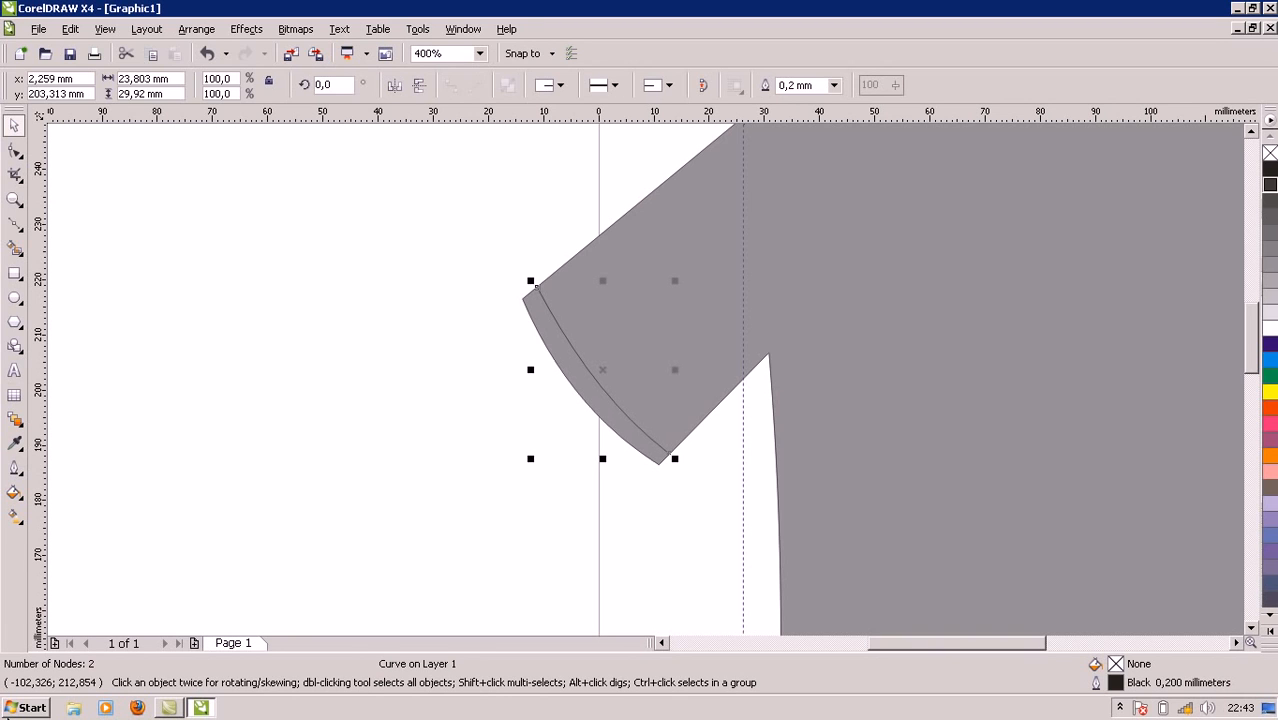
{"action": "key", "text": "Up"}
{"action": "key", "text": "Up"}
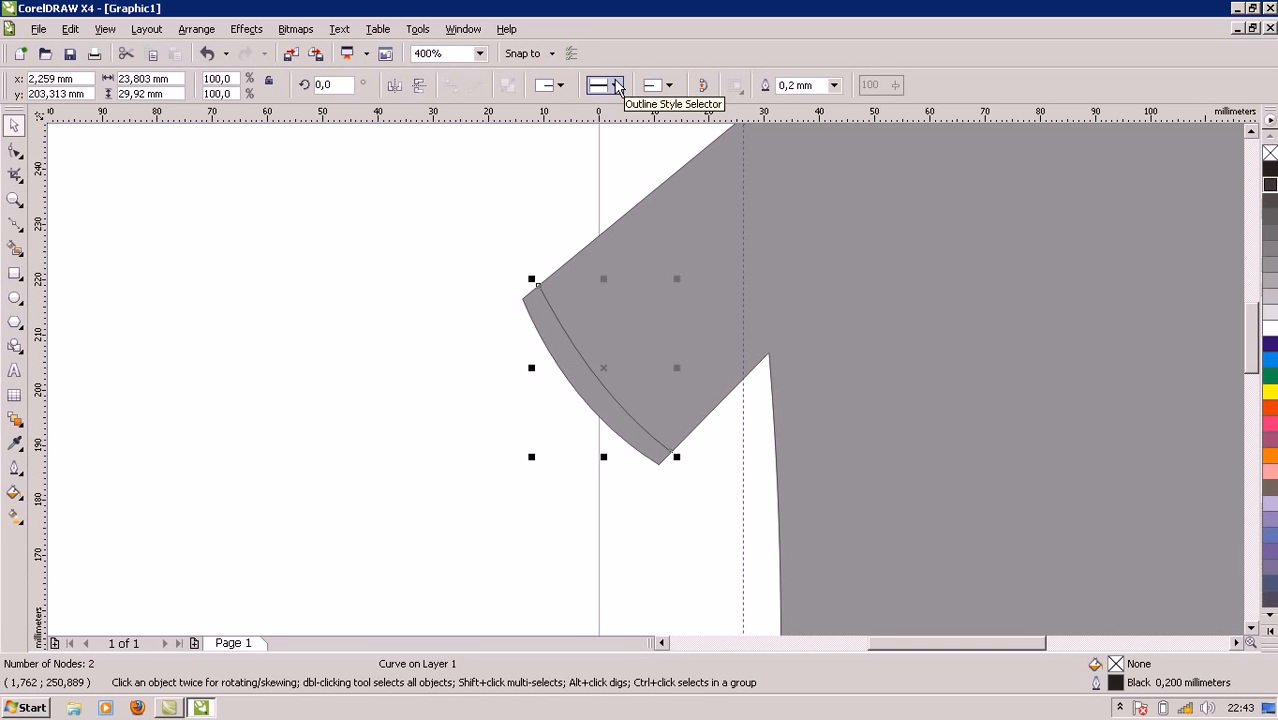
Try several outline styles on the sleeve curve and give it the long-dash style with clear gaps.
{"action": "left_click", "coordinate": [617, 86]}
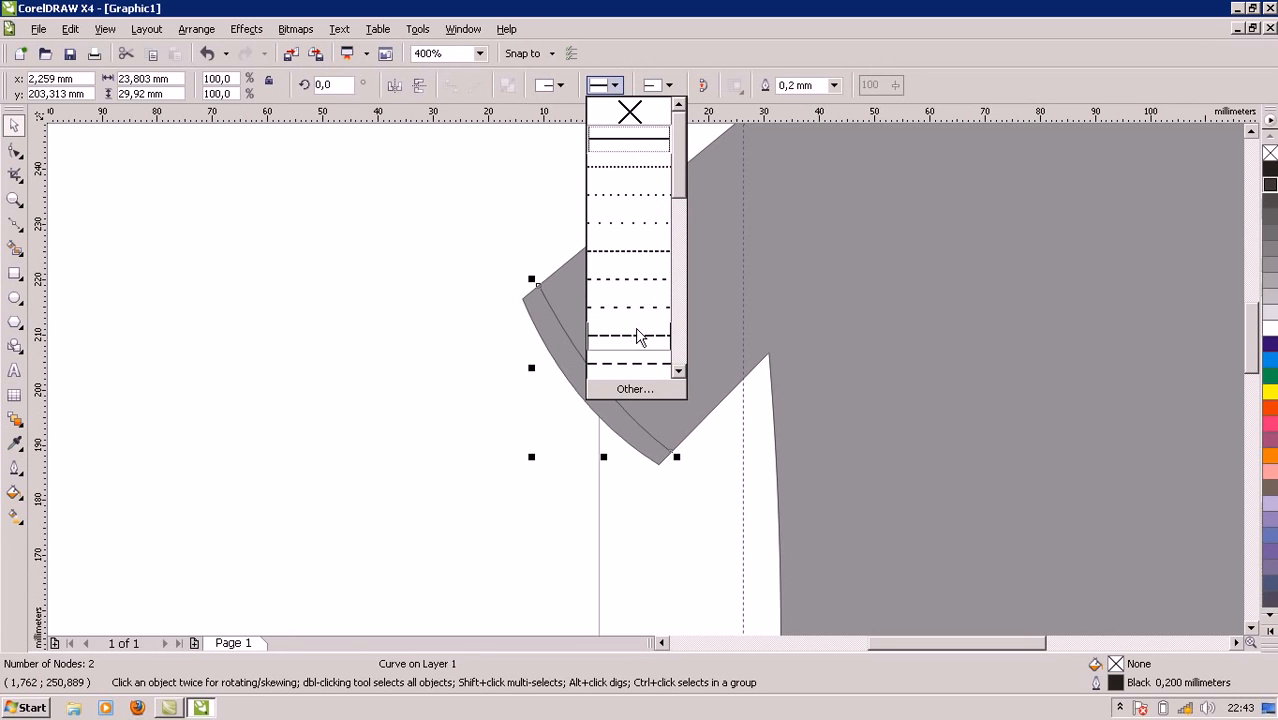
{"action": "left_click", "coordinate": [638, 332]}
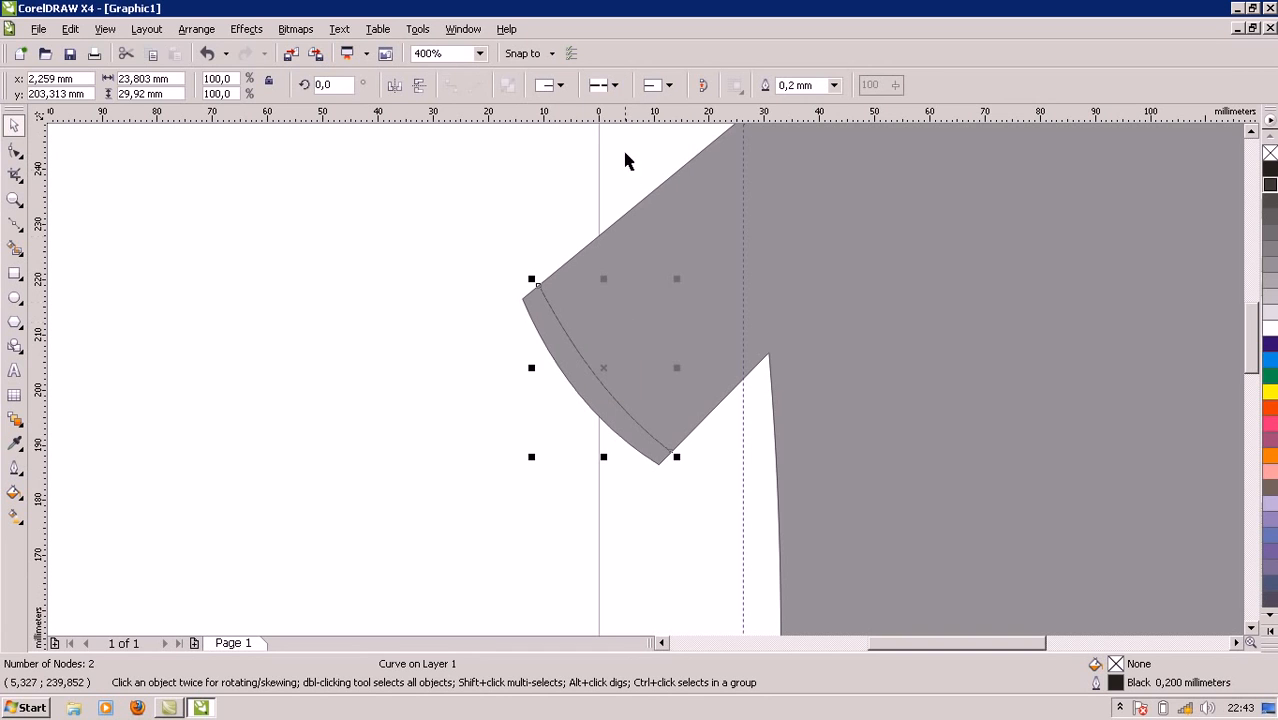
{"action": "left_click", "coordinate": [614, 85]}
{"action": "left_click", "coordinate": [628, 308]}
{"action": "left_click", "coordinate": [617, 87]}
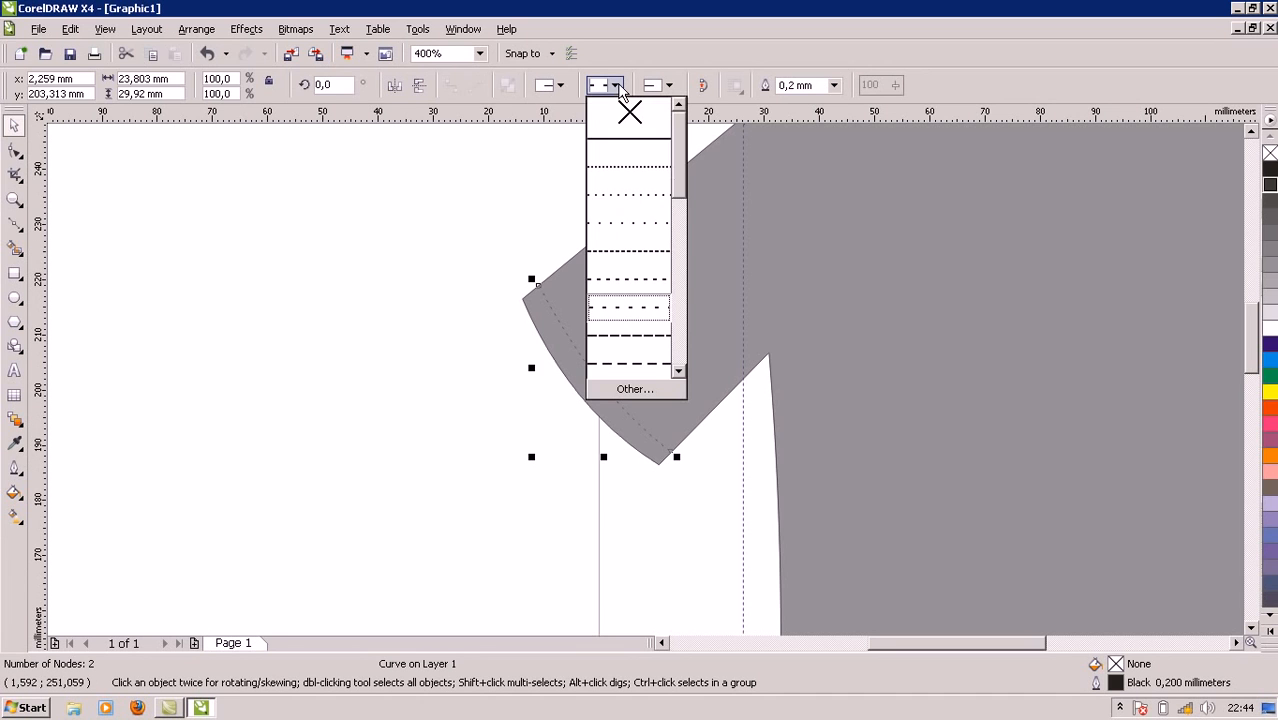
{"action": "left_click", "coordinate": [617, 258]}
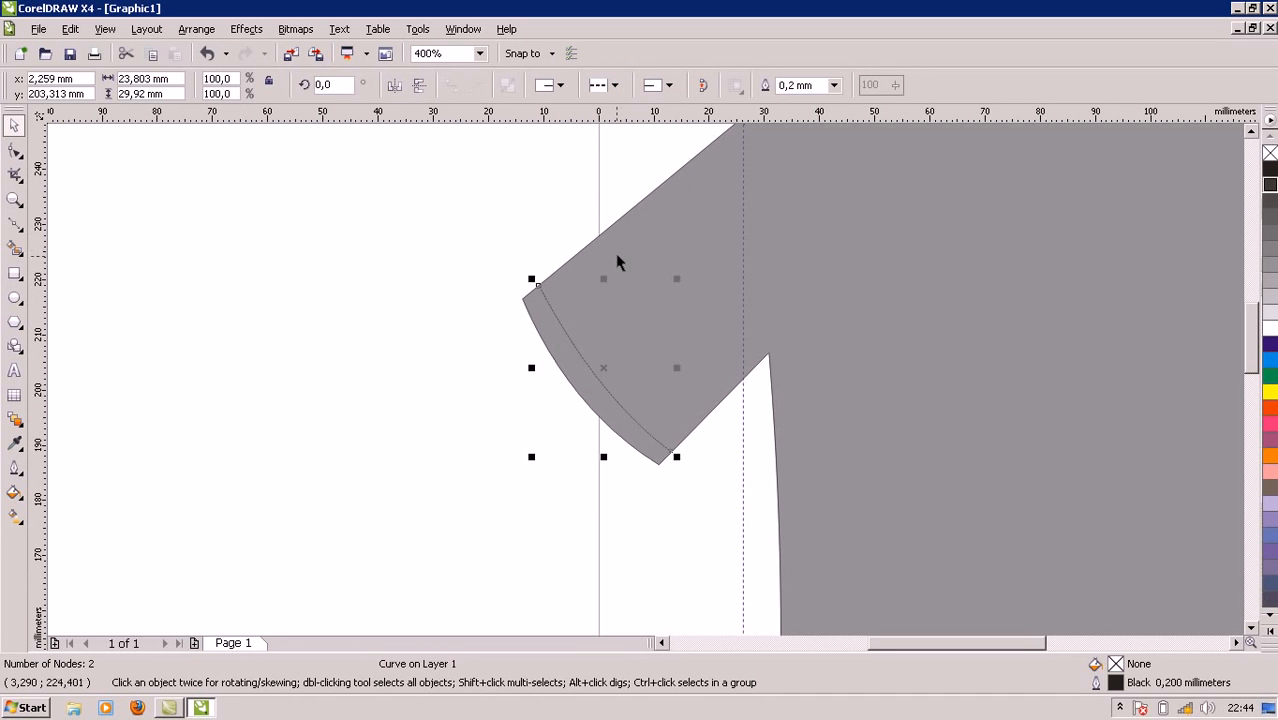
{"action": "left_click", "coordinate": [617, 87]}
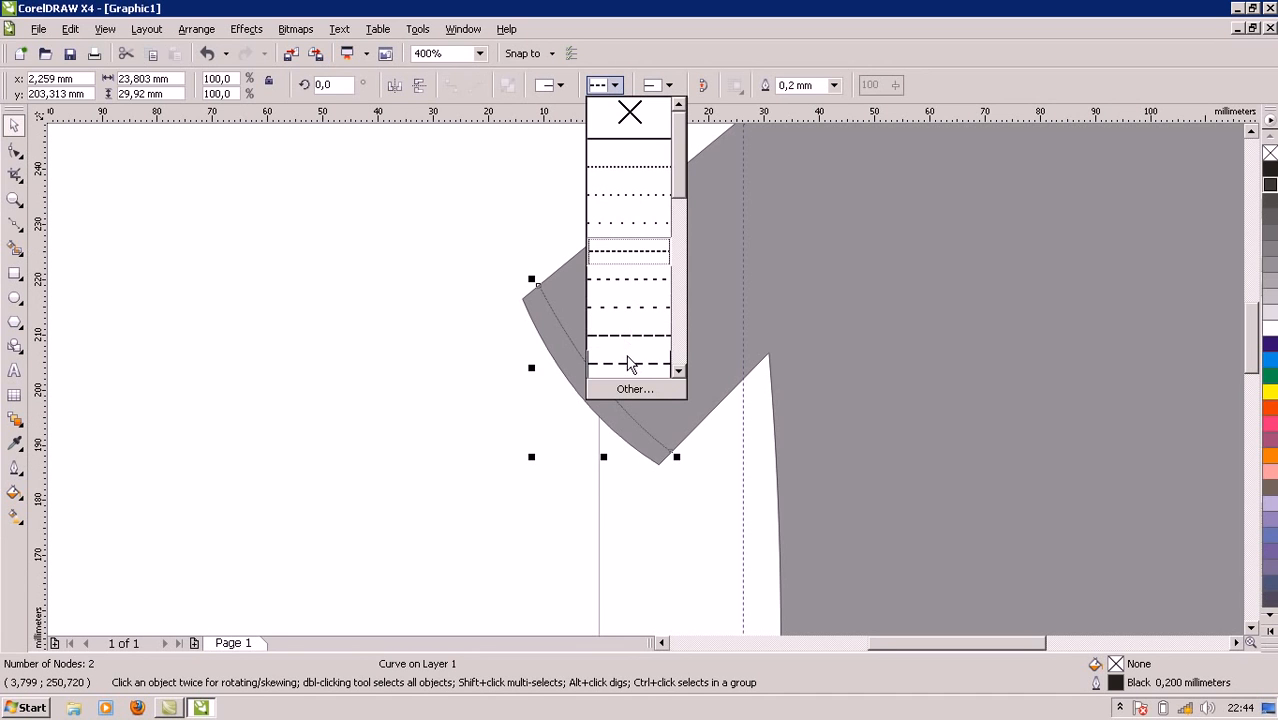
{"action": "left_click", "coordinate": [630, 364]}
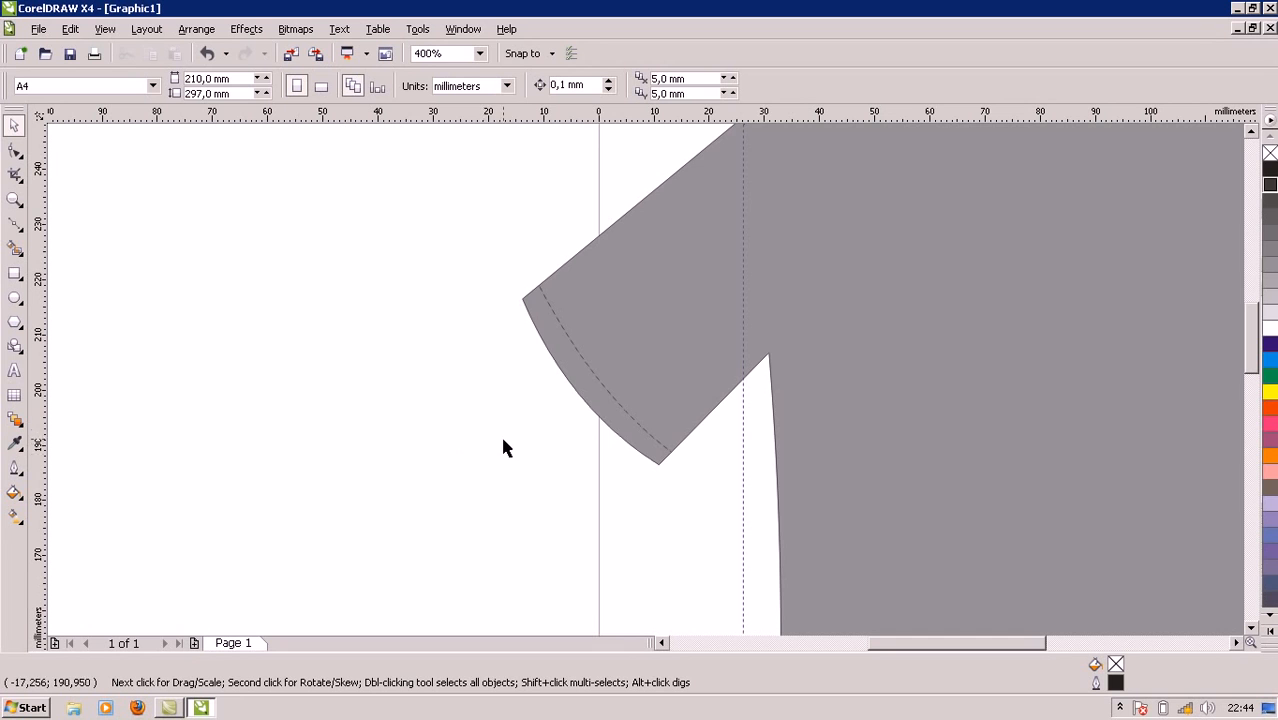
Copy the dashed sleeve curve, mirror the copy horizontally and place it near the hem of the right-hand sleeve.
{"action": "left_click", "coordinate": [663, 448]}
{"action": "left_click_drag", "start_coordinate": [940, 645], "coordinate": [979, 645]}
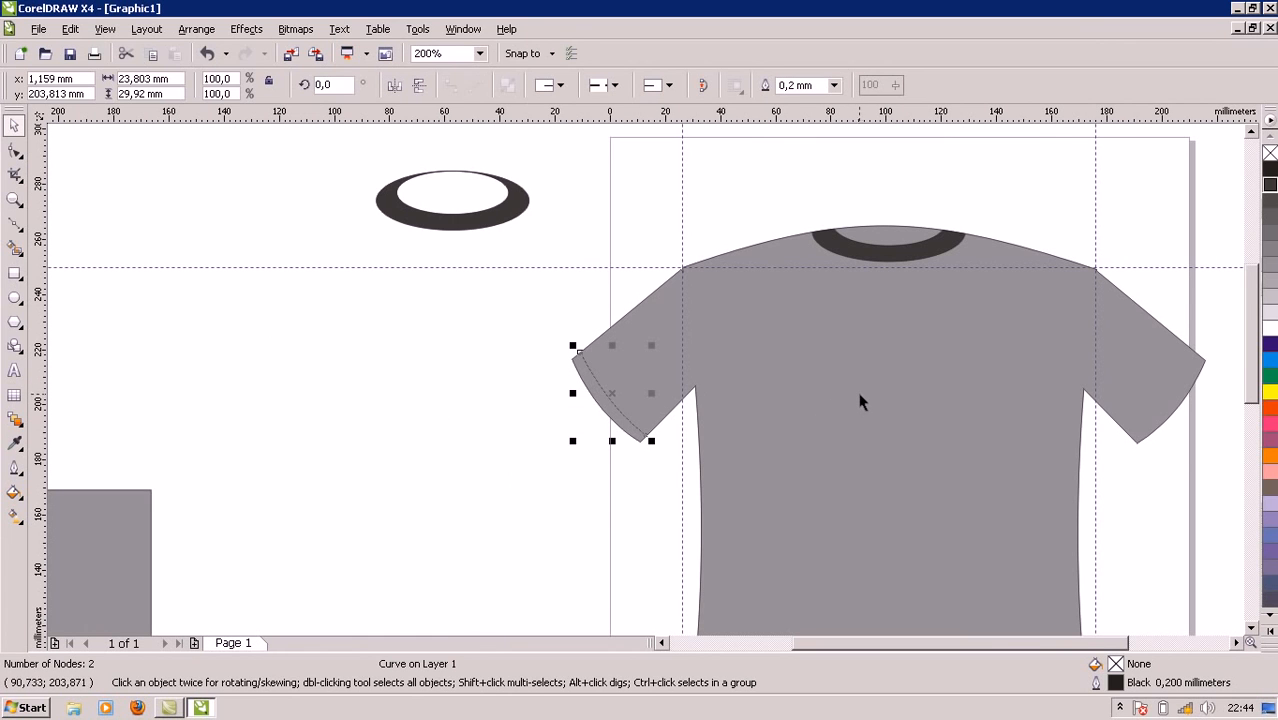
{"action": "left_click_drag", "start_coordinate": [602, 380], "coordinate": [973, 353]}
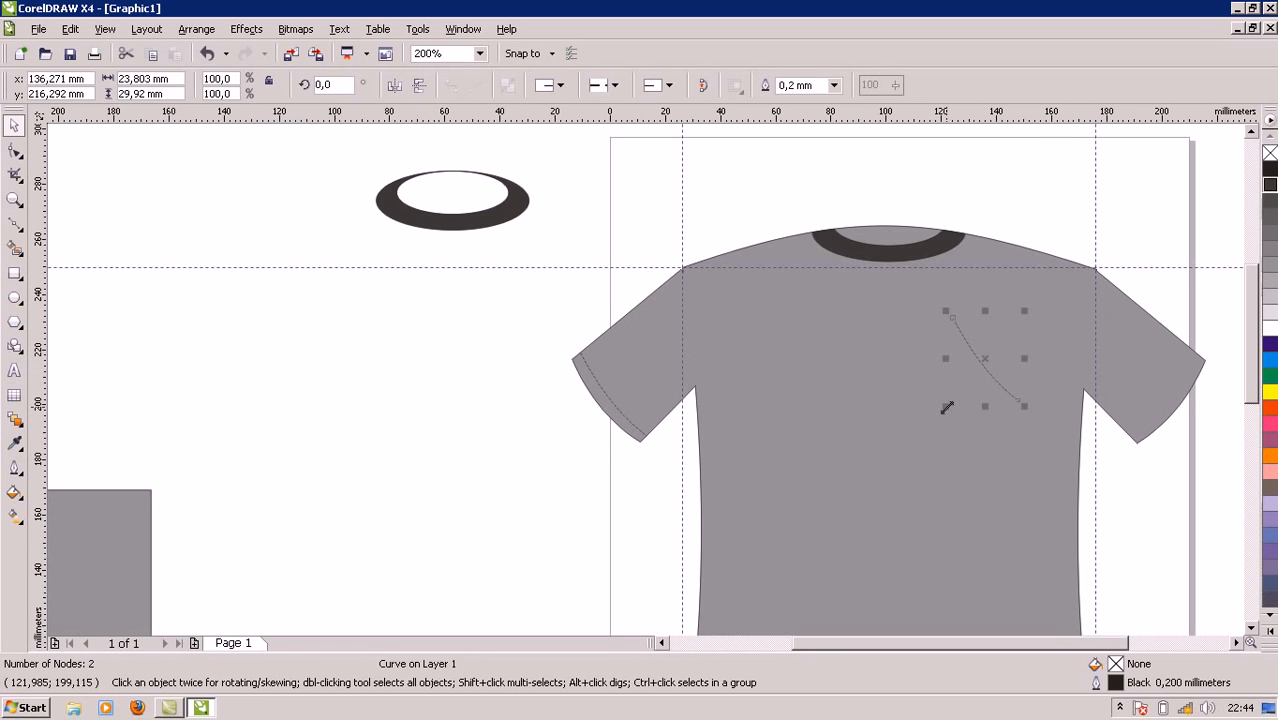
{"action": "left_click_drag", "start_coordinate": [944, 358], "coordinate": [1150, 416]}
Nudge the mirrored dashed curve right and slightly up so its ends meet the right-hand sleeve's edges.
{"action": "scroll", "coordinate": [1150, 458], "scroll_direction": "up", "scroll_amount": 1}
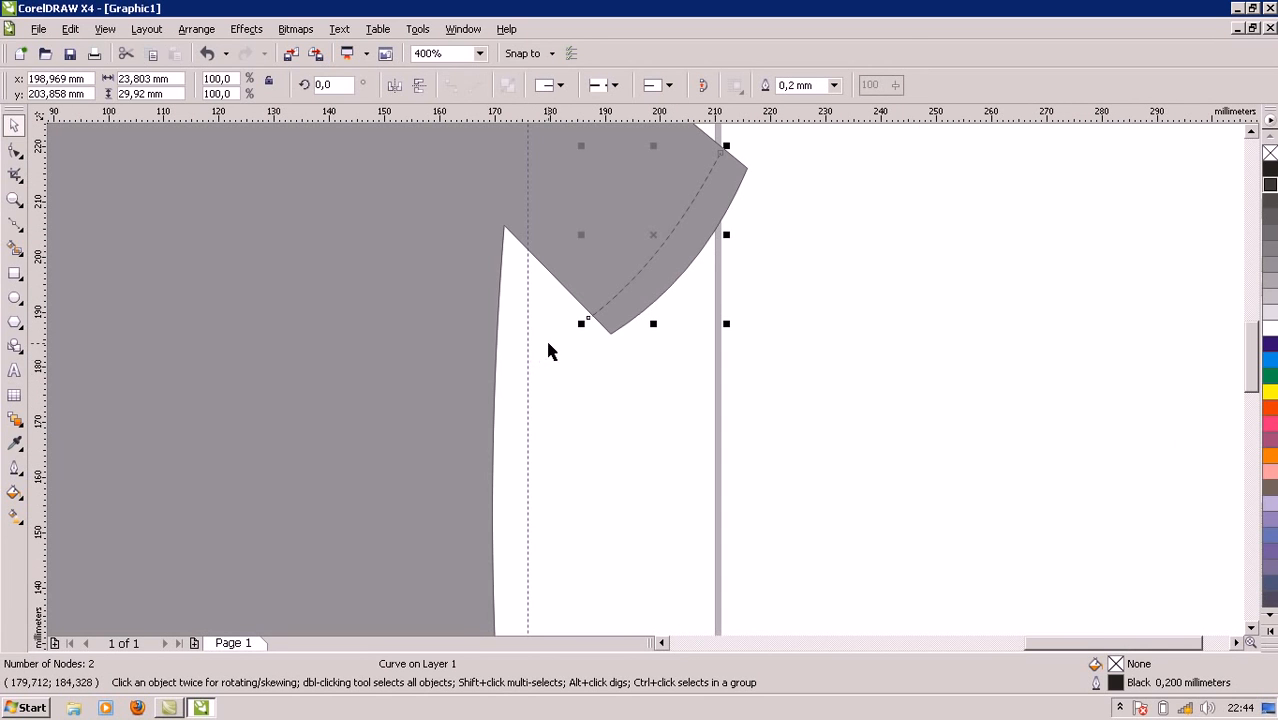
{"action": "key", "text": "Up"}
{"action": "key", "text": "Up"}
{"action": "key", "text": "Up"}
{"action": "key", "text": "Up"}
{"action": "key", "text": "Up"}
{"action": "key", "text": "Up"}
{"action": "key", "text": "Up"}
{"action": "key", "text": "Right"}
{"action": "key", "text": "Right"}
{"action": "key", "text": "Right"}
{"action": "key", "text": "Right"}
{"action": "key", "text": "Right"}
{"action": "key", "text": "Right"}
{"action": "key", "text": "Right"}
{"action": "key", "text": "Right"}
{"action": "key", "text": "Right"}
{"action": "key", "text": "Right"}
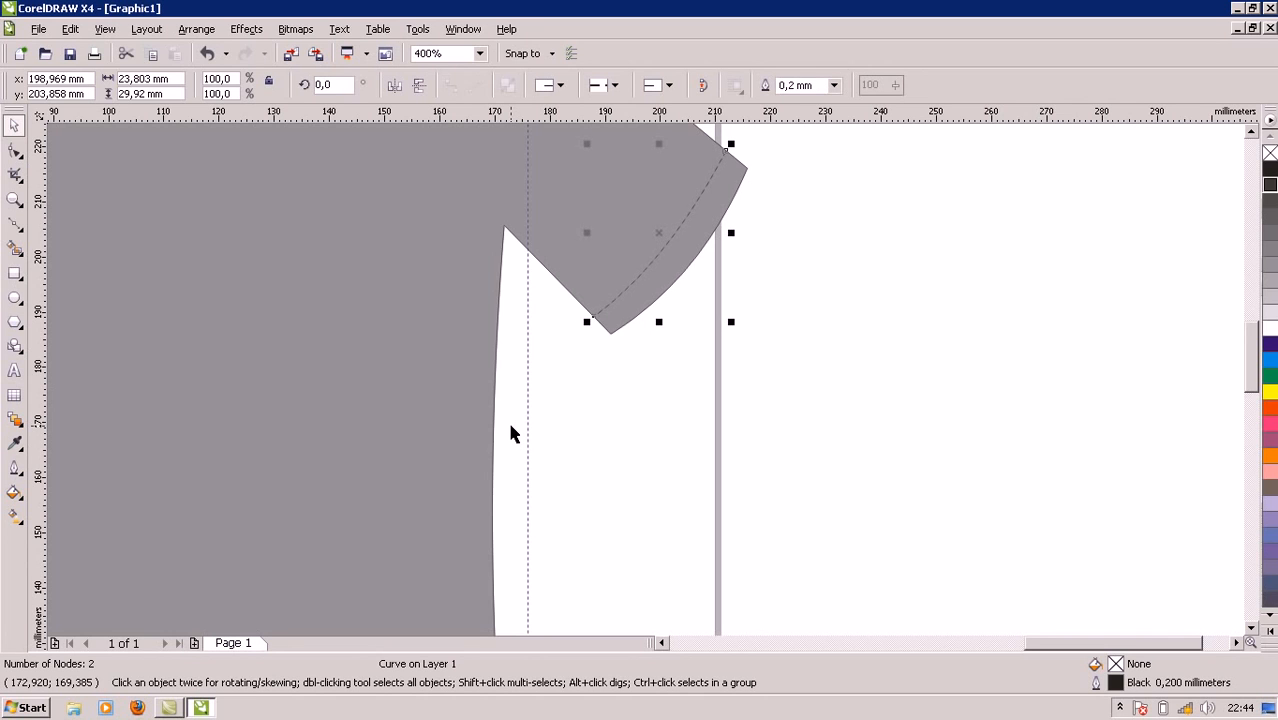
{"action": "key", "text": "Right"}
{"action": "key", "text": "Right"}
{"action": "key", "text": "Right"}
{"action": "key", "text": "Down"}
Duplicate the left-hand sleeve's dashed curve and place the copy with its upper end on the left-hand shoulder corner.
{"action": "scroll", "coordinate": [525, 479], "scroll_direction": "down", "scroll_amount": 1}
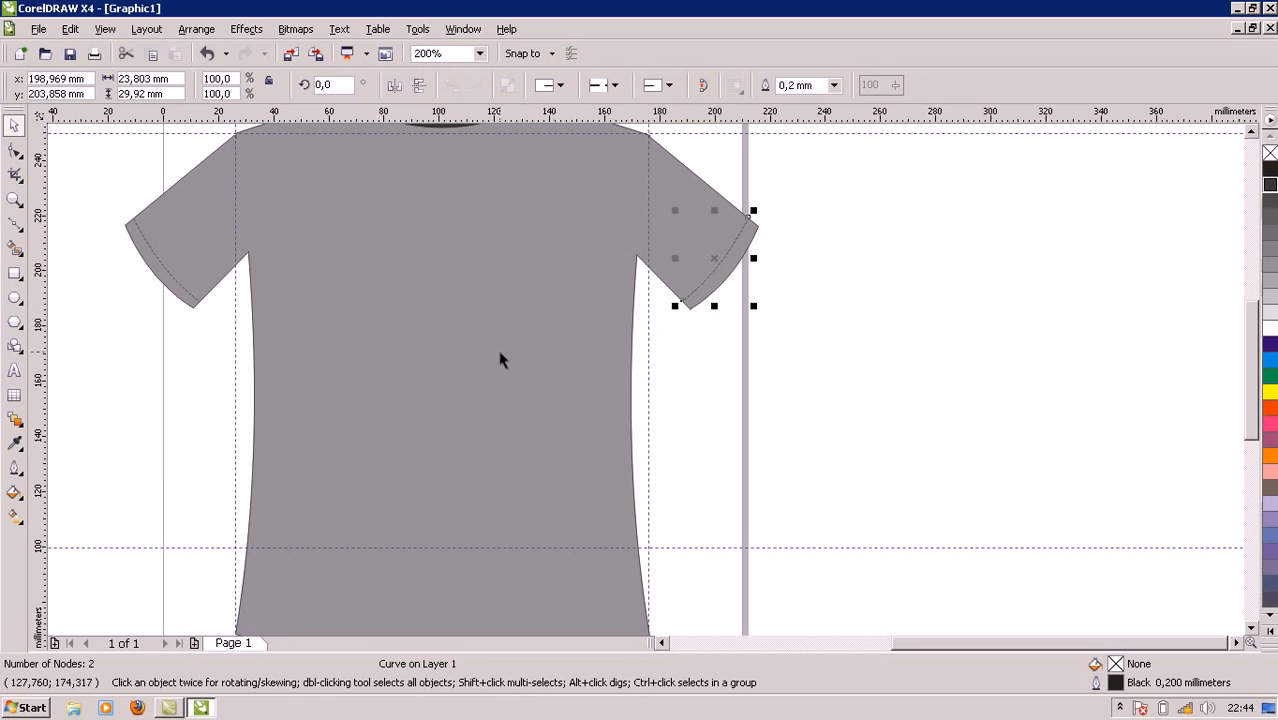
{"action": "left_click", "coordinate": [452, 407]}
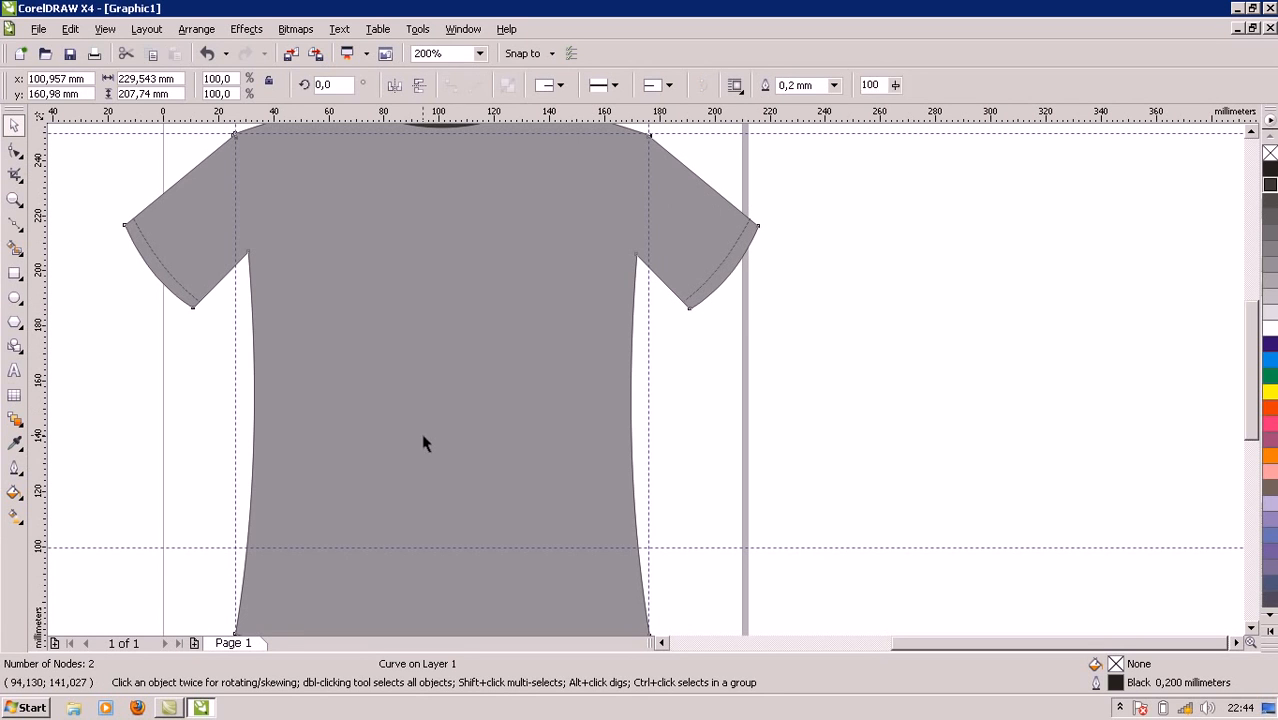
{"action": "left_click", "coordinate": [162, 264]}
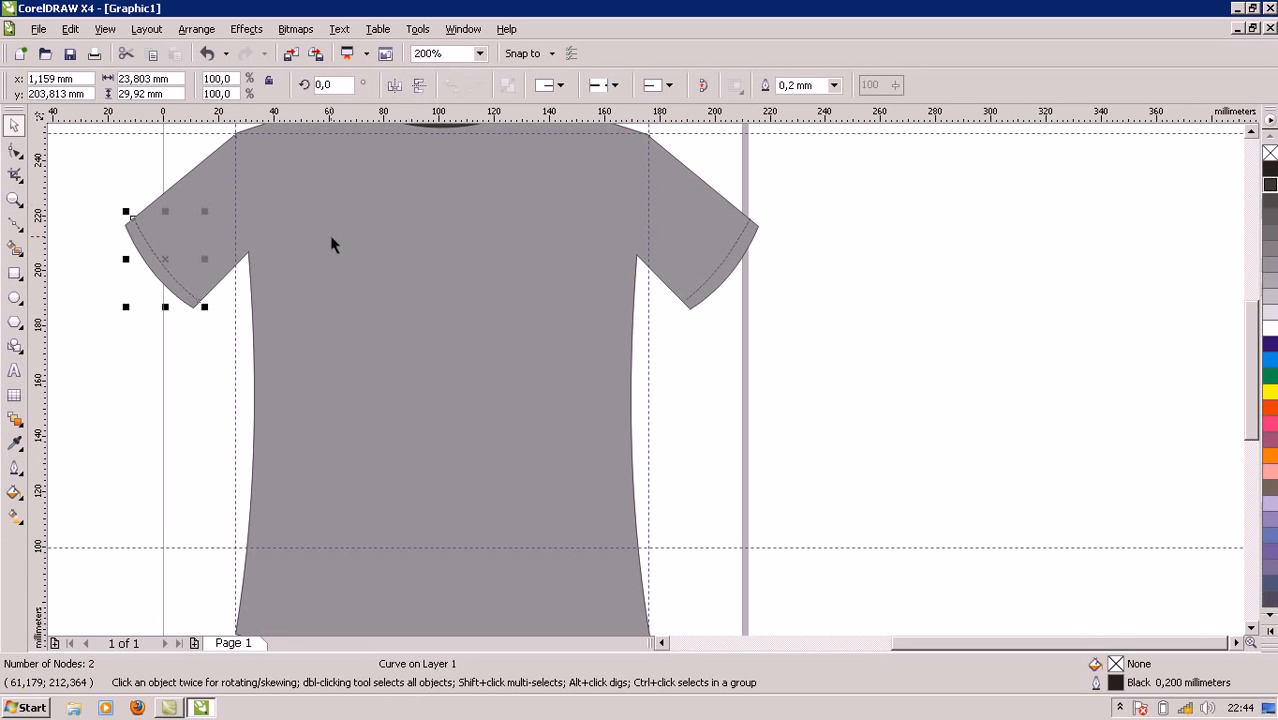
{"action": "key", "text": "Up"}
{"action": "key", "text": "Right"}
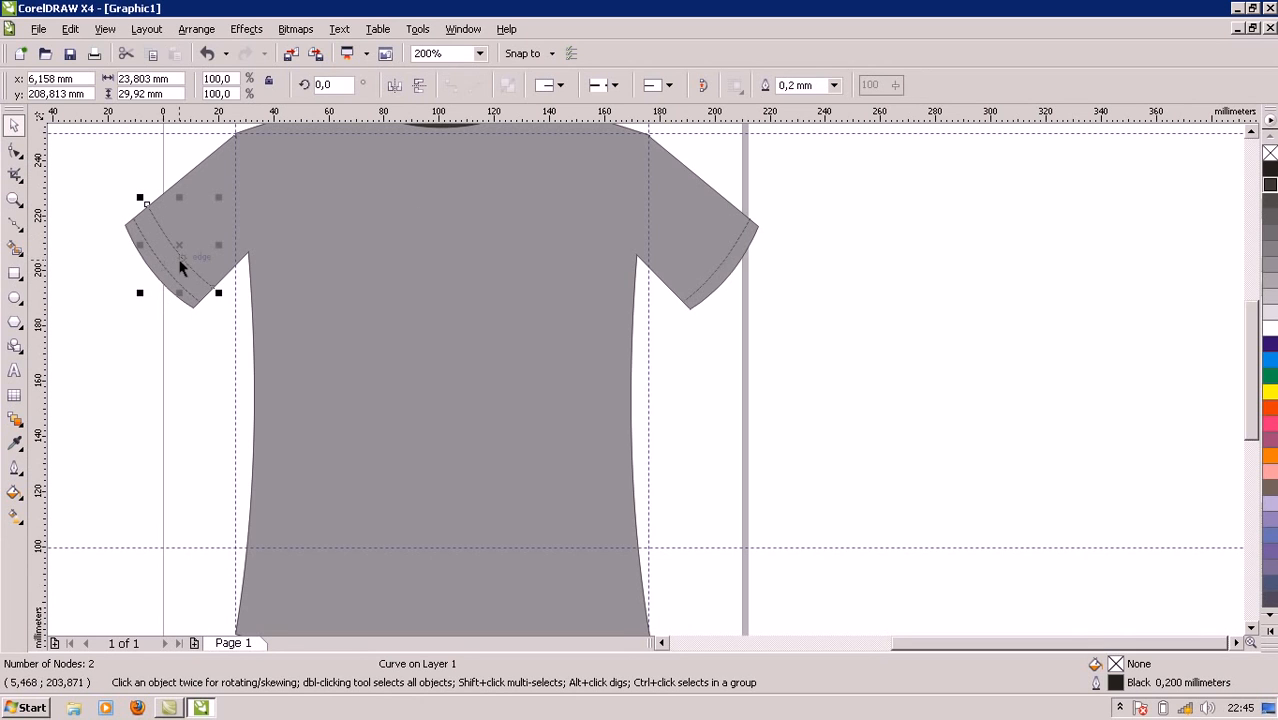
{"action": "left_click_drag", "start_coordinate": [181, 259], "coordinate": [321, 237]}
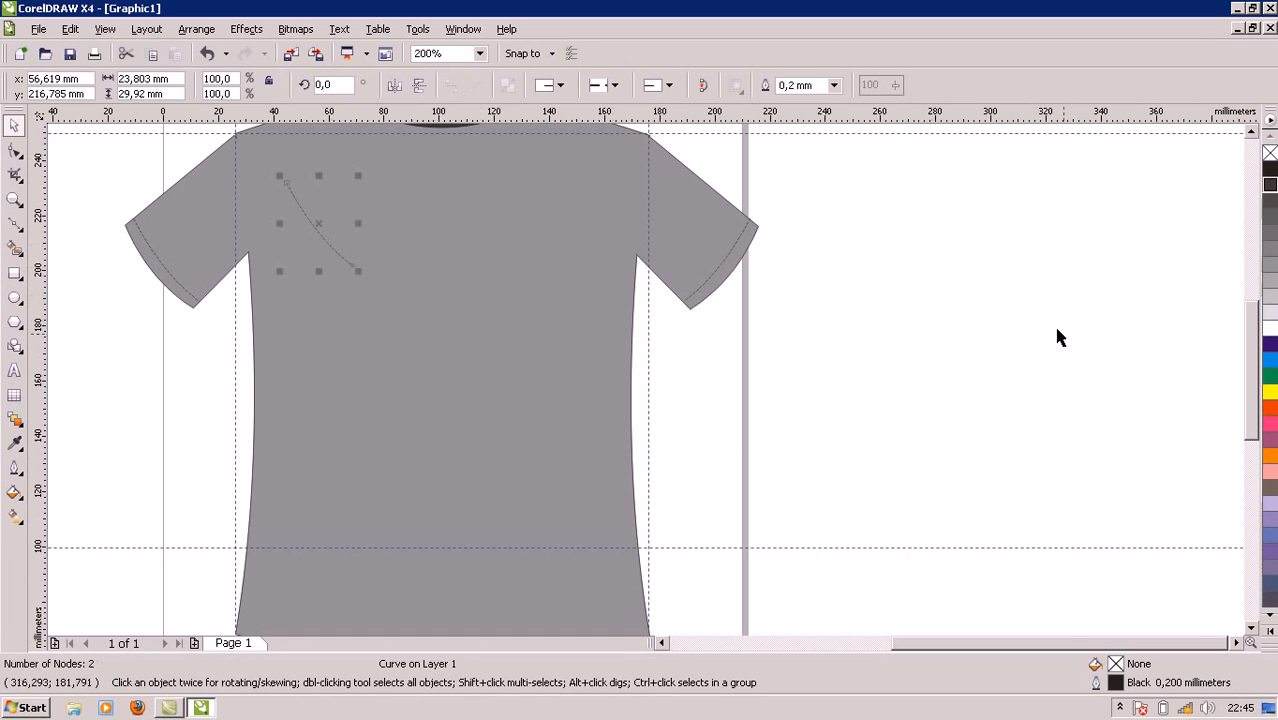
{"action": "scroll", "coordinate": [1227, 362], "scroll_direction": "up", "scroll_amount": 3}
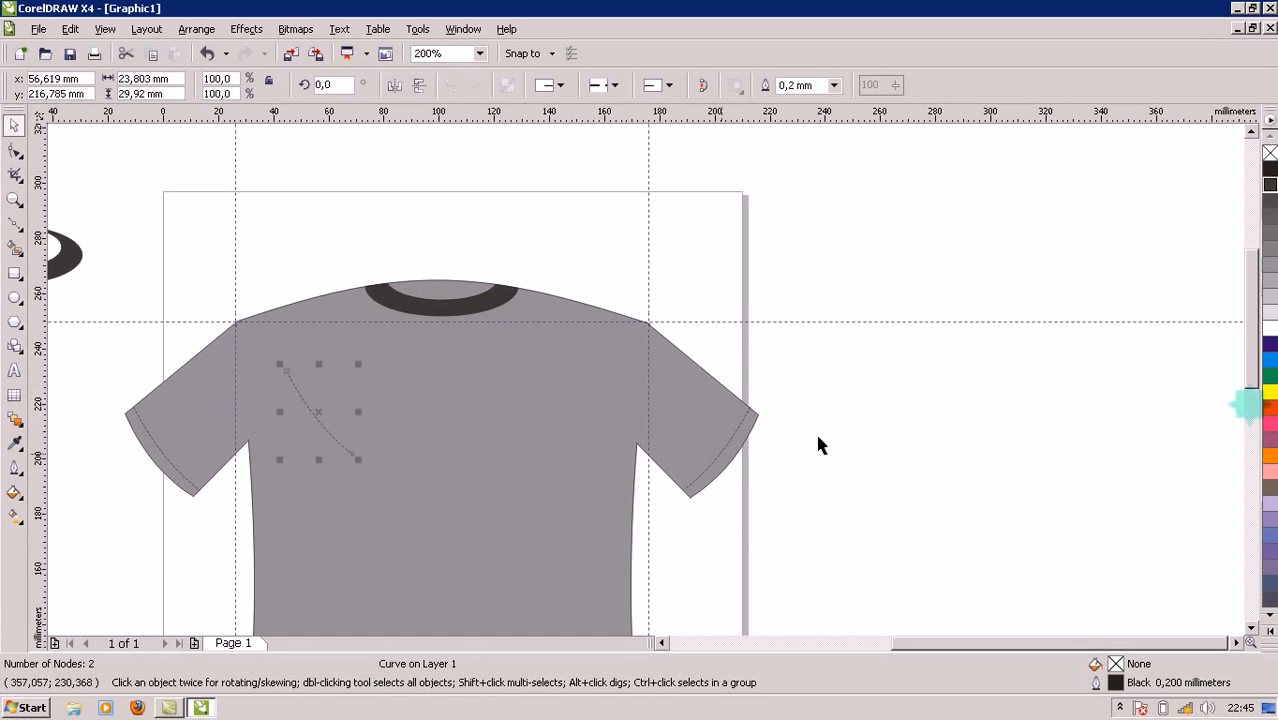
{"action": "left_click_drag", "start_coordinate": [328, 426], "coordinate": [276, 378]}
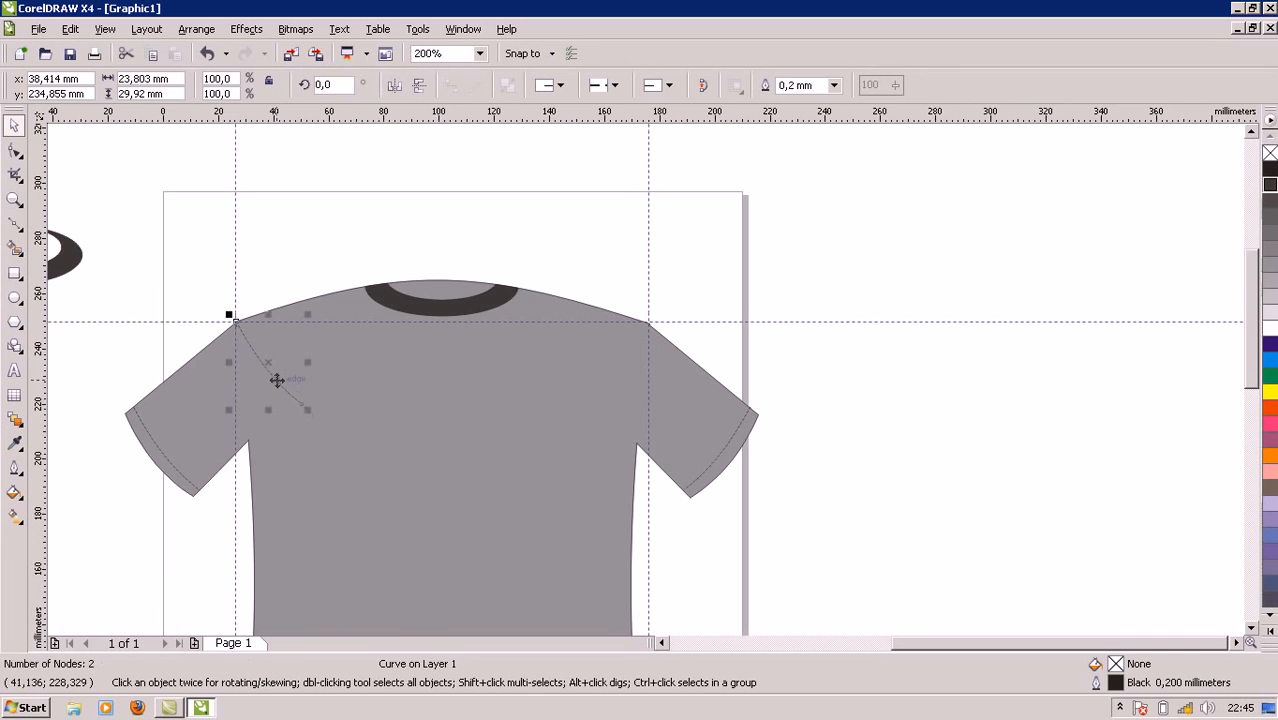
Rotate the copied dashed curve about the left-hand shoulder corner to 327° and enlarge it to 112.2% so its lower end meets the armpit.
{"action": "scroll", "coordinate": [276, 378], "scroll_direction": "up", "scroll_amount": 1}
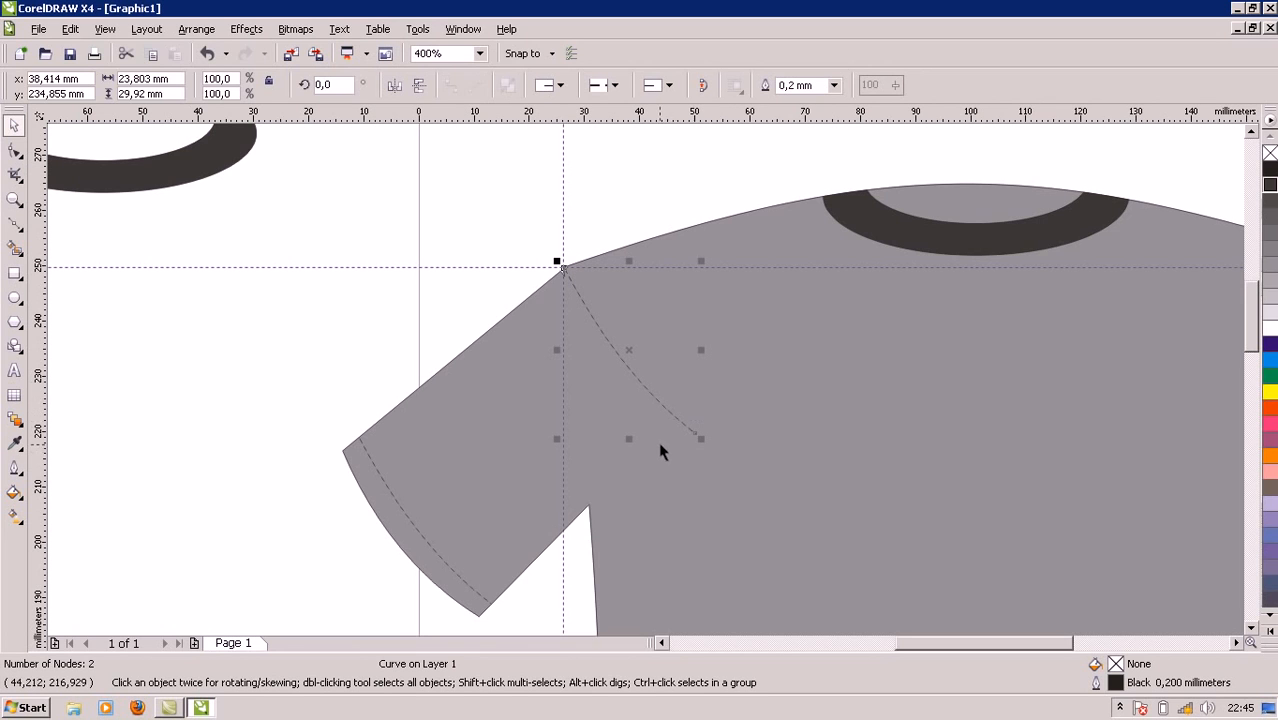
{"action": "left_click", "coordinate": [636, 371]}
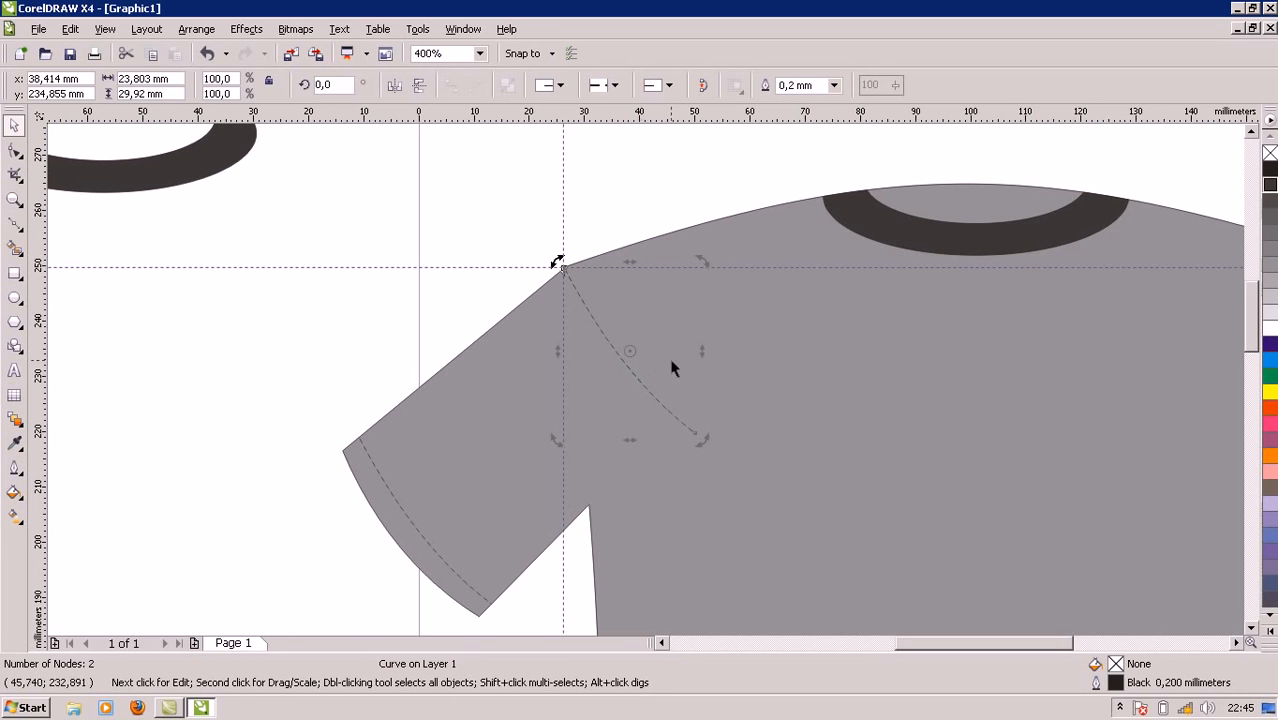
{"action": "left_click_drag", "start_coordinate": [631, 350], "coordinate": [561, 266]}
{"action": "left_click_drag", "start_coordinate": [703, 443], "coordinate": [593, 508]}
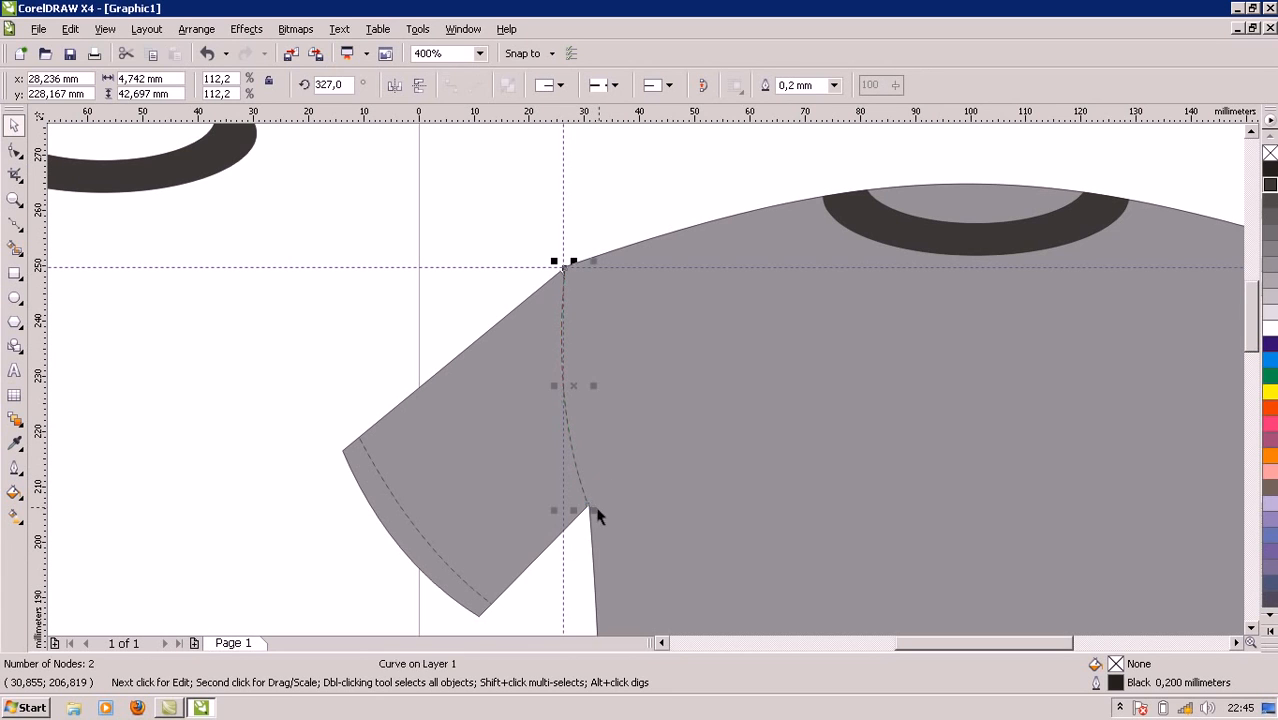
{"action": "left_click", "coordinate": [690, 485]}
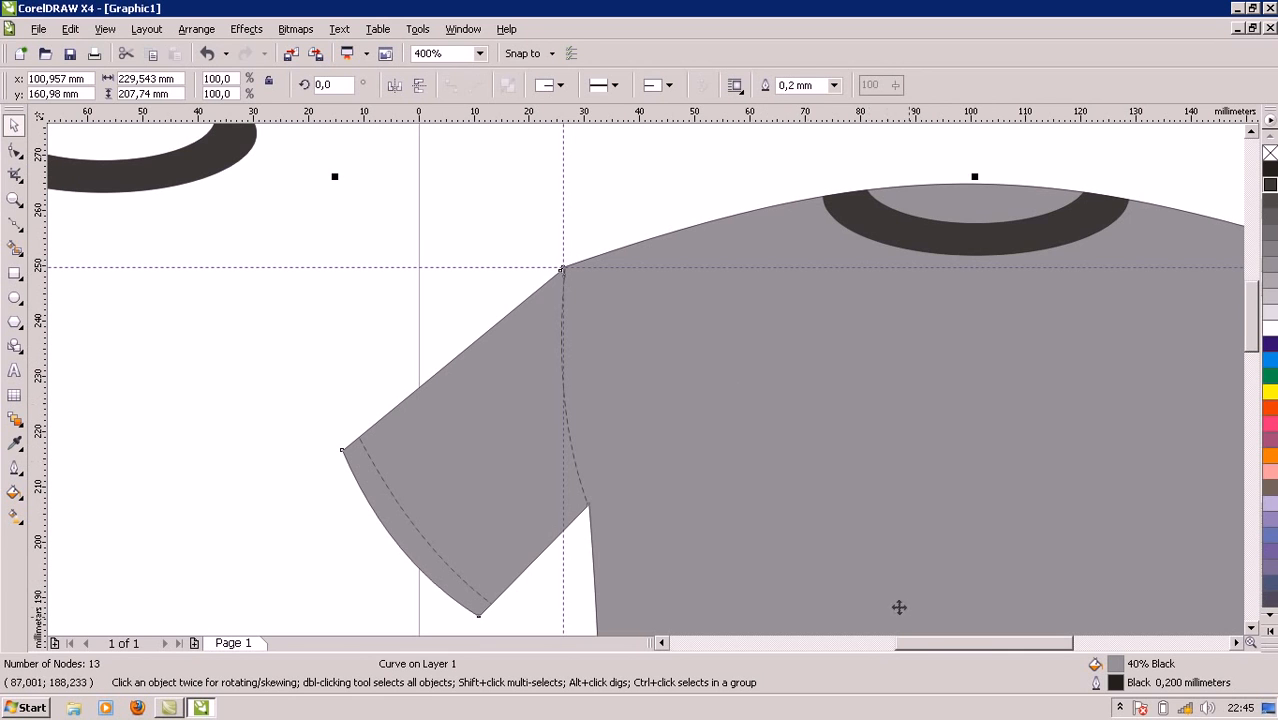
Duplicate the left-hand armhole seam, mirror the copy horizontally and fit it between the right-hand shoulder corner and armpit.
{"action": "left_click_drag", "start_coordinate": [919, 645], "coordinate": [962, 645]}
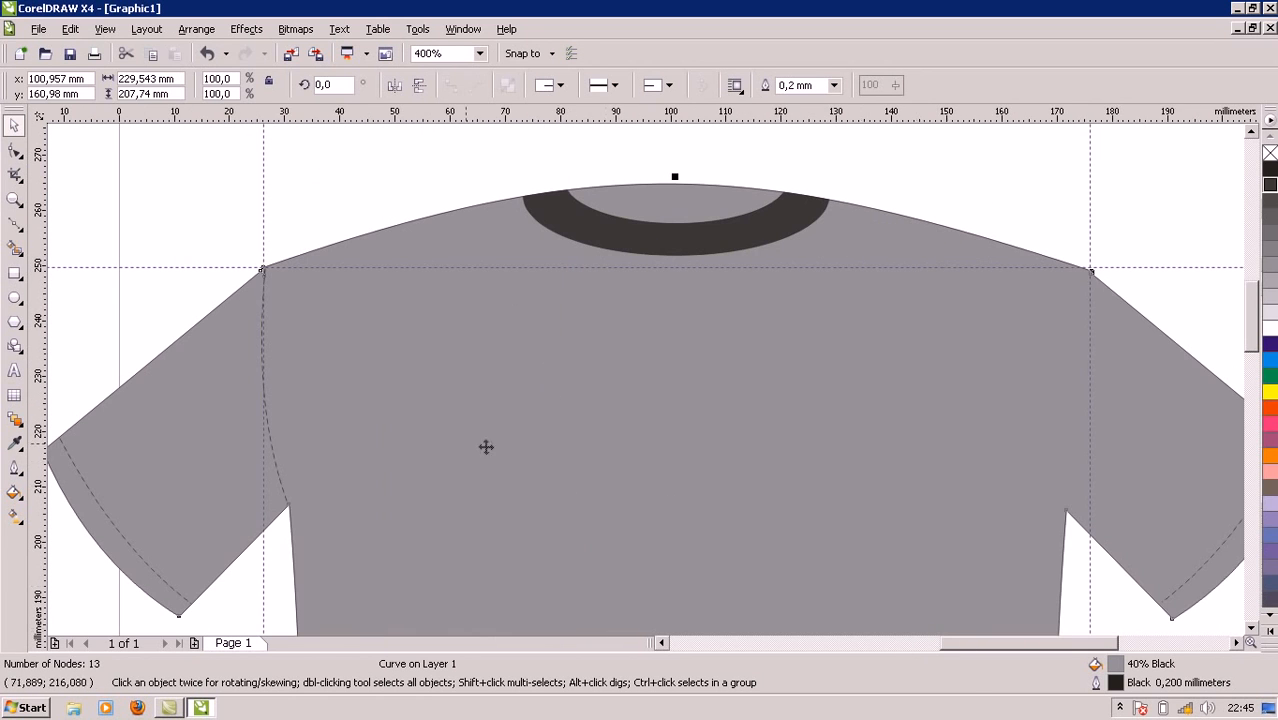
{"action": "left_click", "coordinate": [286, 494]}
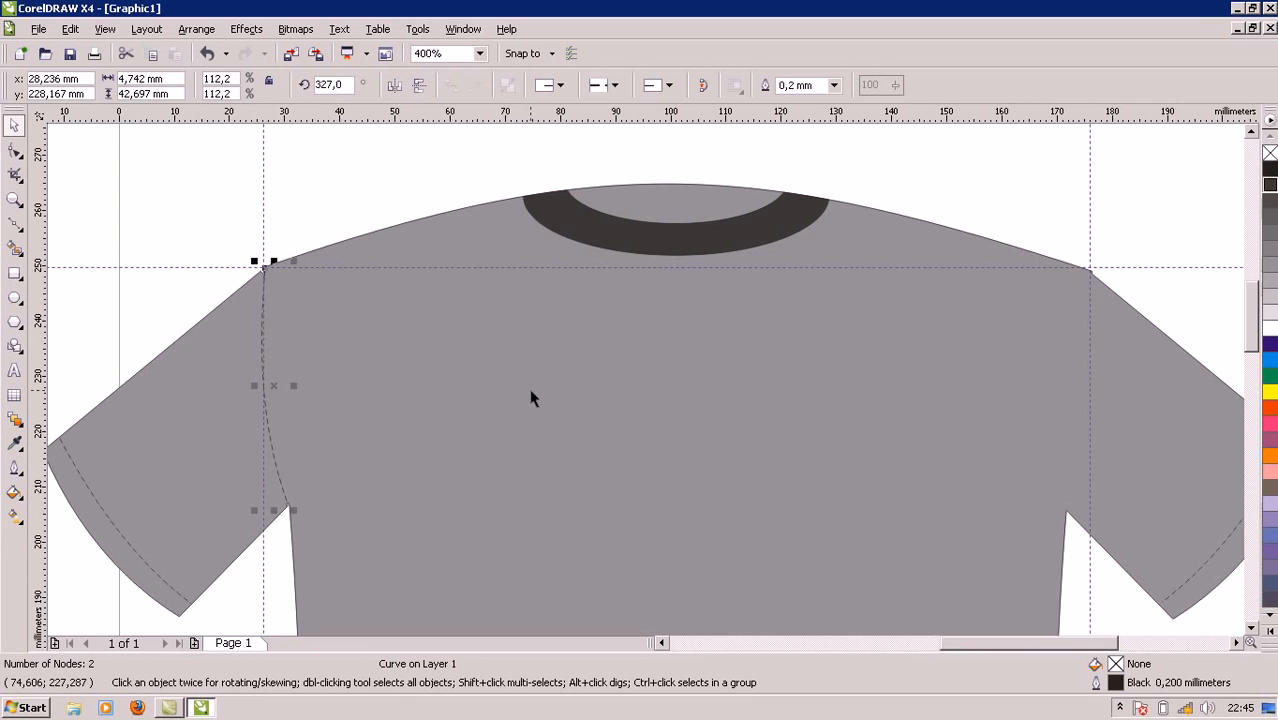
{"action": "key", "text": "ctrl+d"}
{"action": "left_click_drag", "start_coordinate": [300, 423], "coordinate": [1097, 449]}
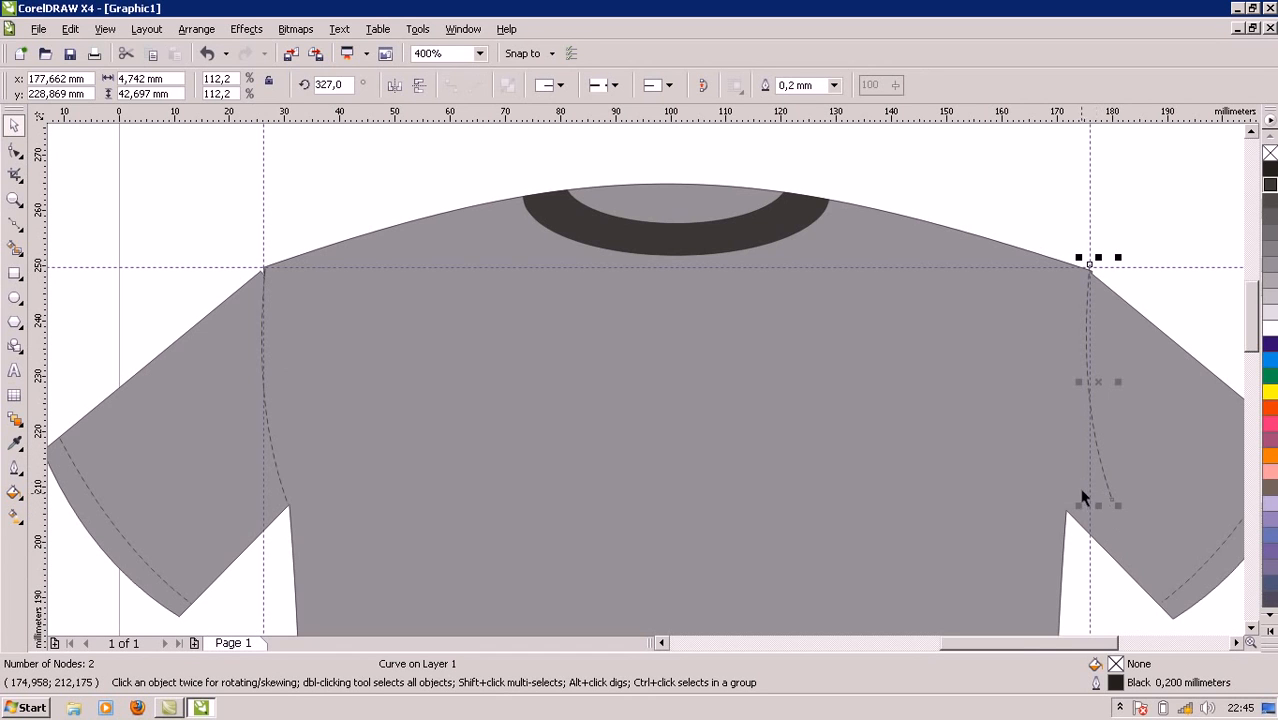
{"action": "left_click_drag", "start_coordinate": [1075, 380], "coordinate": [1087, 422]}
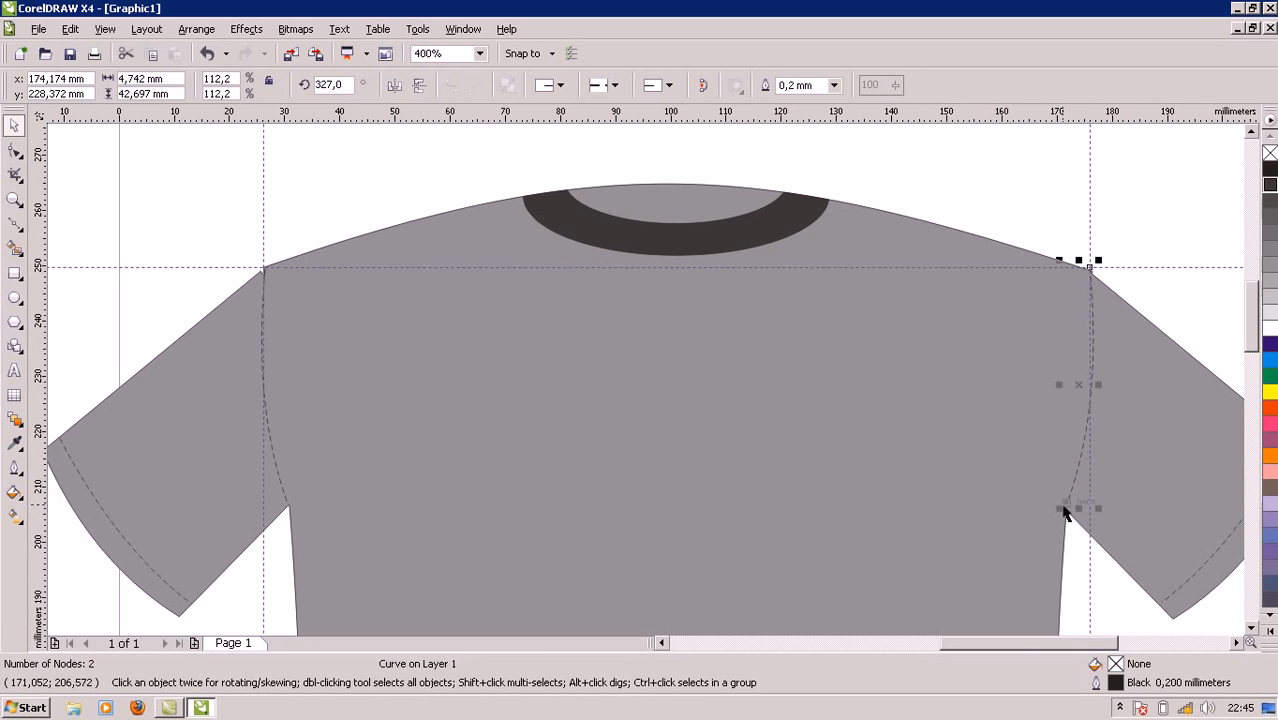
{"action": "key", "text": "Down"}
{"action": "key", "text": "Down"}
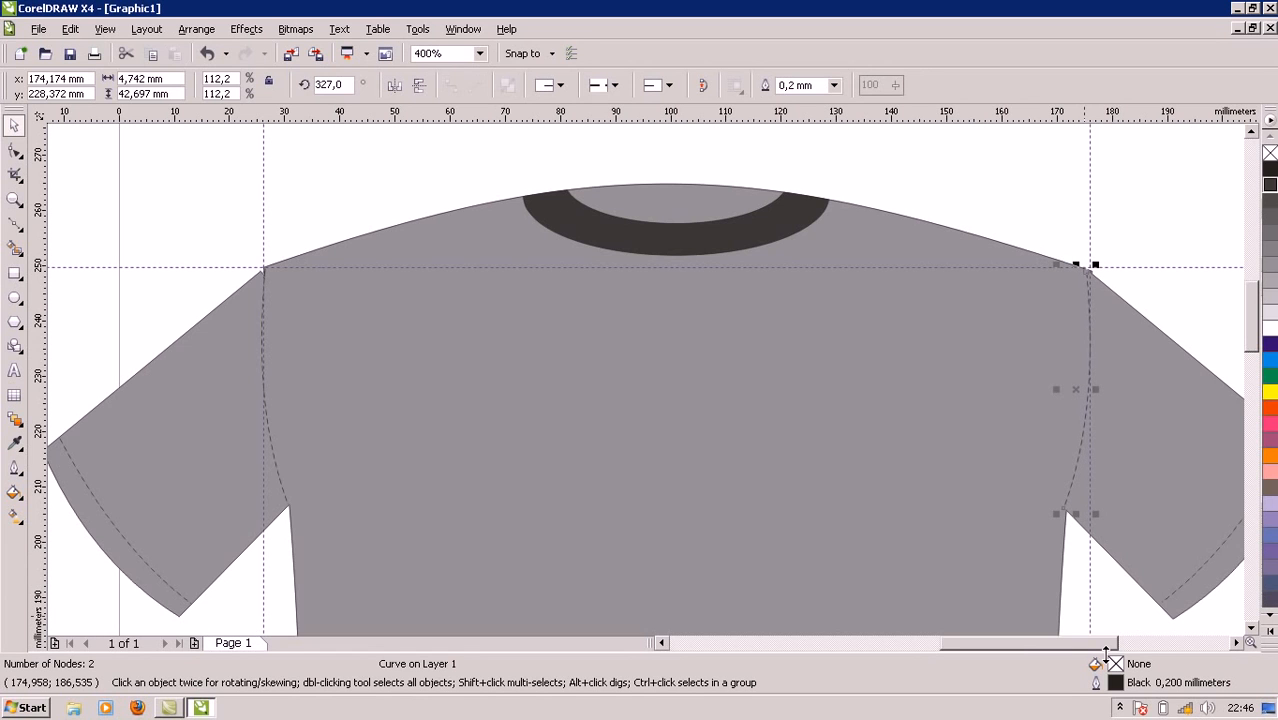
{"action": "left_click", "coordinate": [943, 448]}
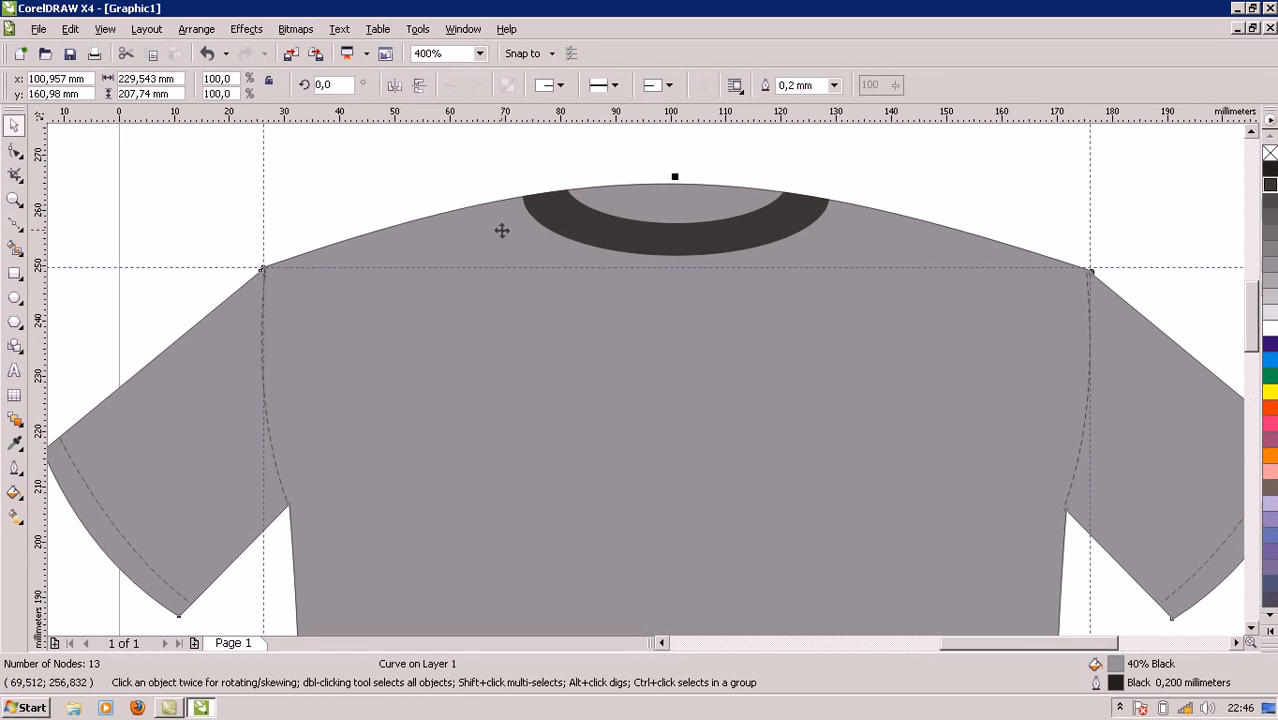
Duplicate the left-hand armhole seam and fit the copy from the collar's left-hand end to the armhole, rotated to 253.8° and scaled to 136.2%.
{"action": "left_click", "coordinate": [280, 460]}
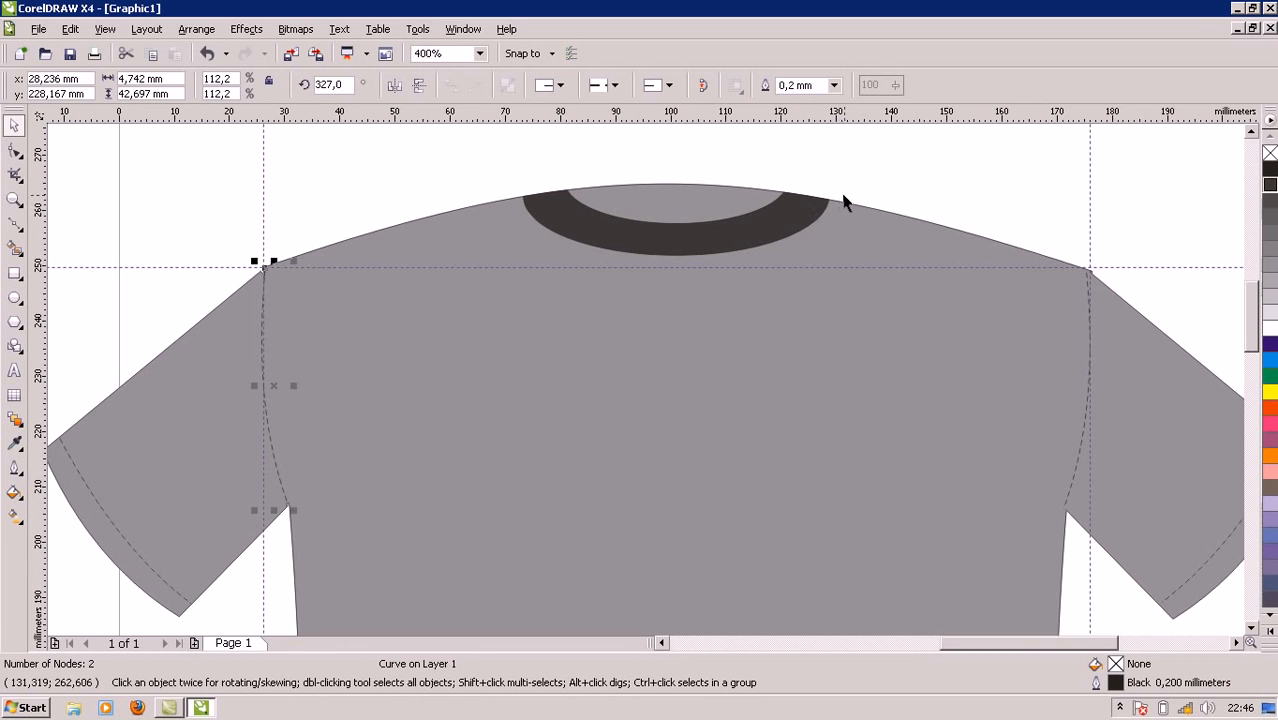
{"action": "key", "text": "ctrl+d"}
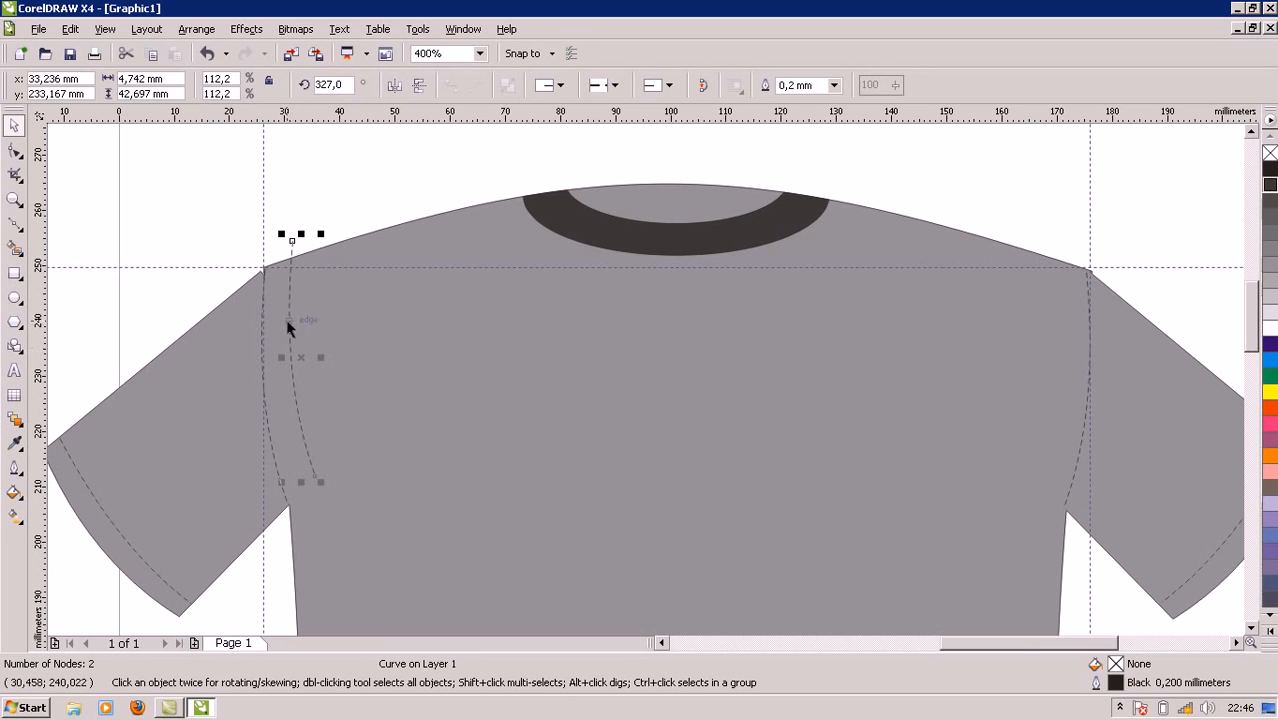
{"action": "left_click_drag", "start_coordinate": [288, 320], "coordinate": [523, 290]}
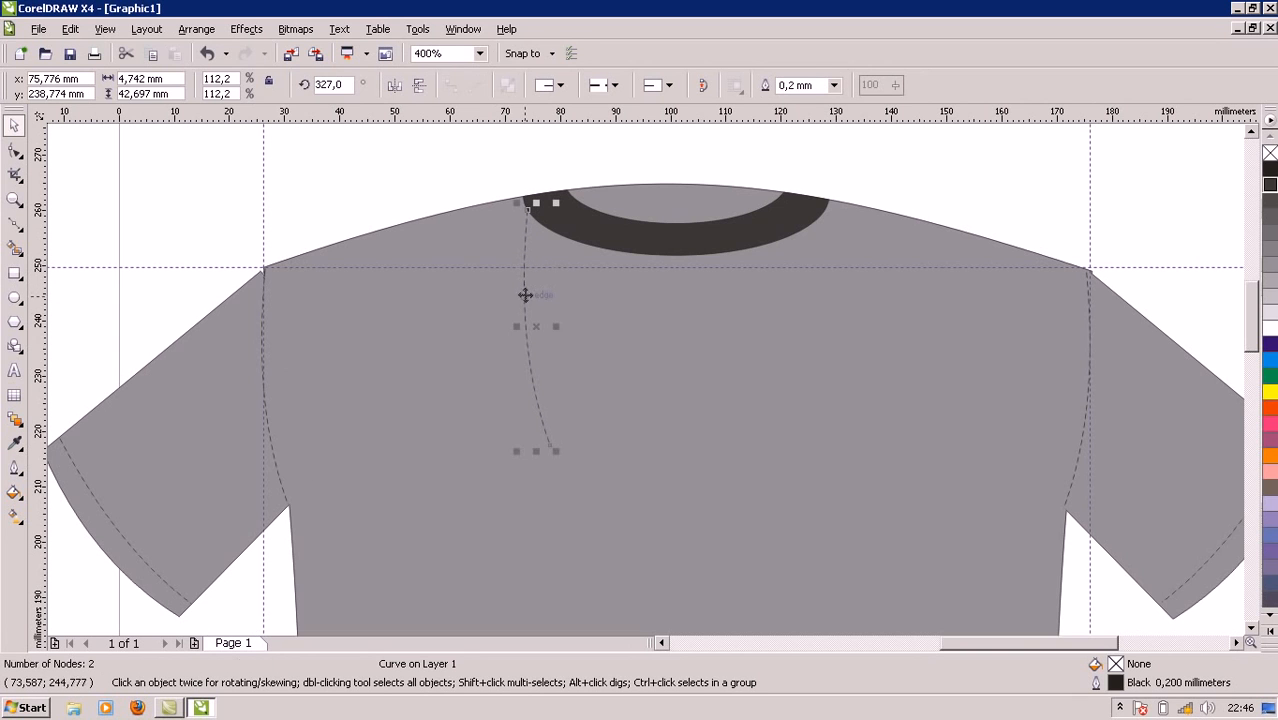
{"action": "left_click", "coordinate": [532, 356]}
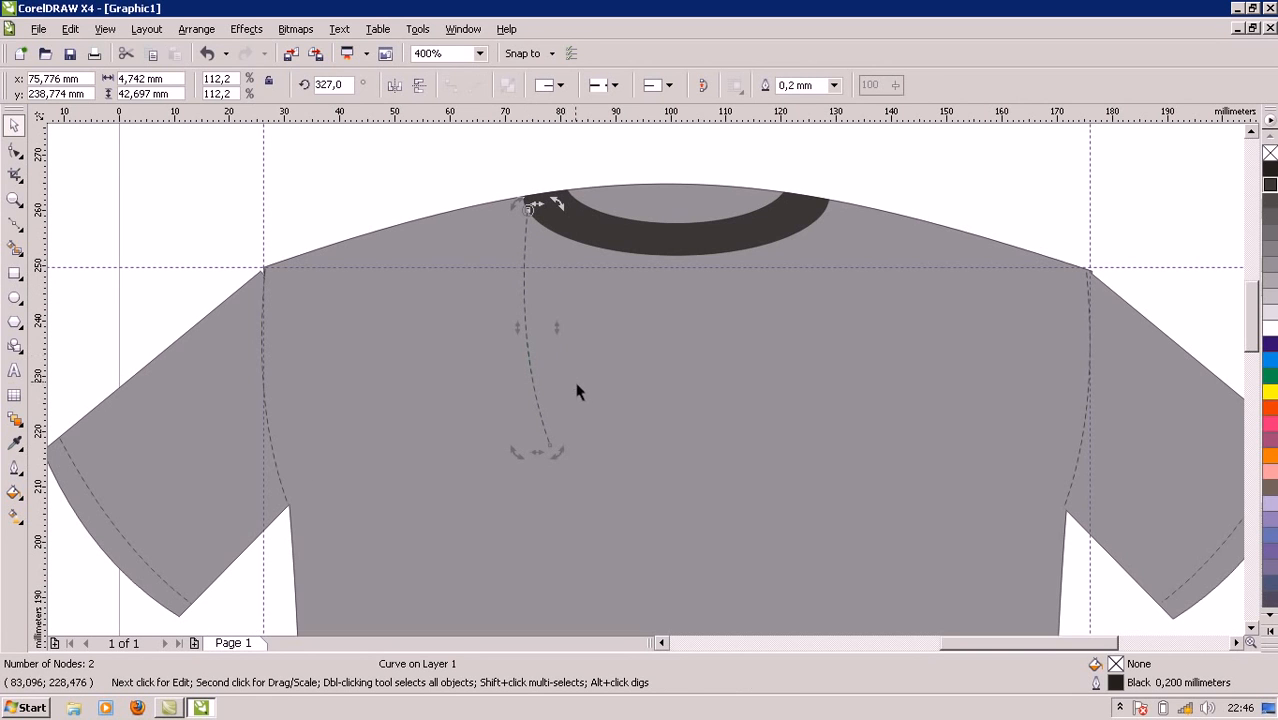
{"action": "left_click_drag", "start_coordinate": [555, 456], "coordinate": [296, 311]}
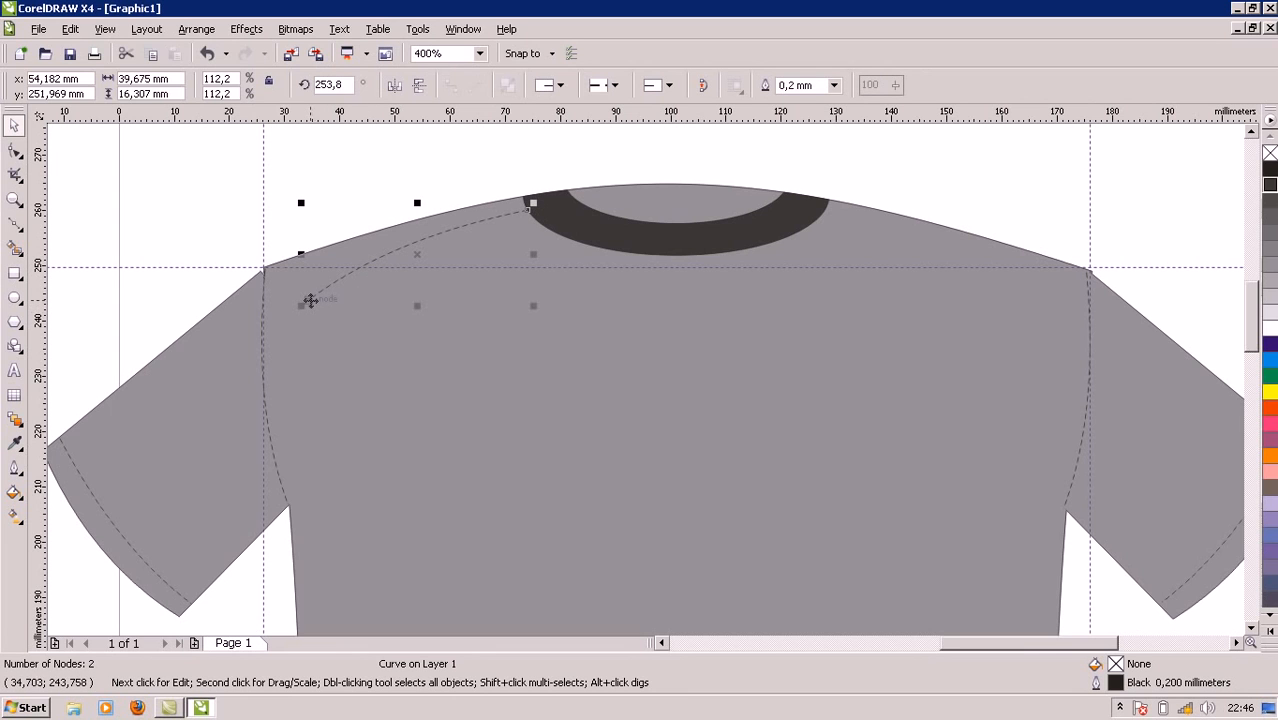
{"action": "left_click_drag", "start_coordinate": [302, 305], "coordinate": [258, 355]}
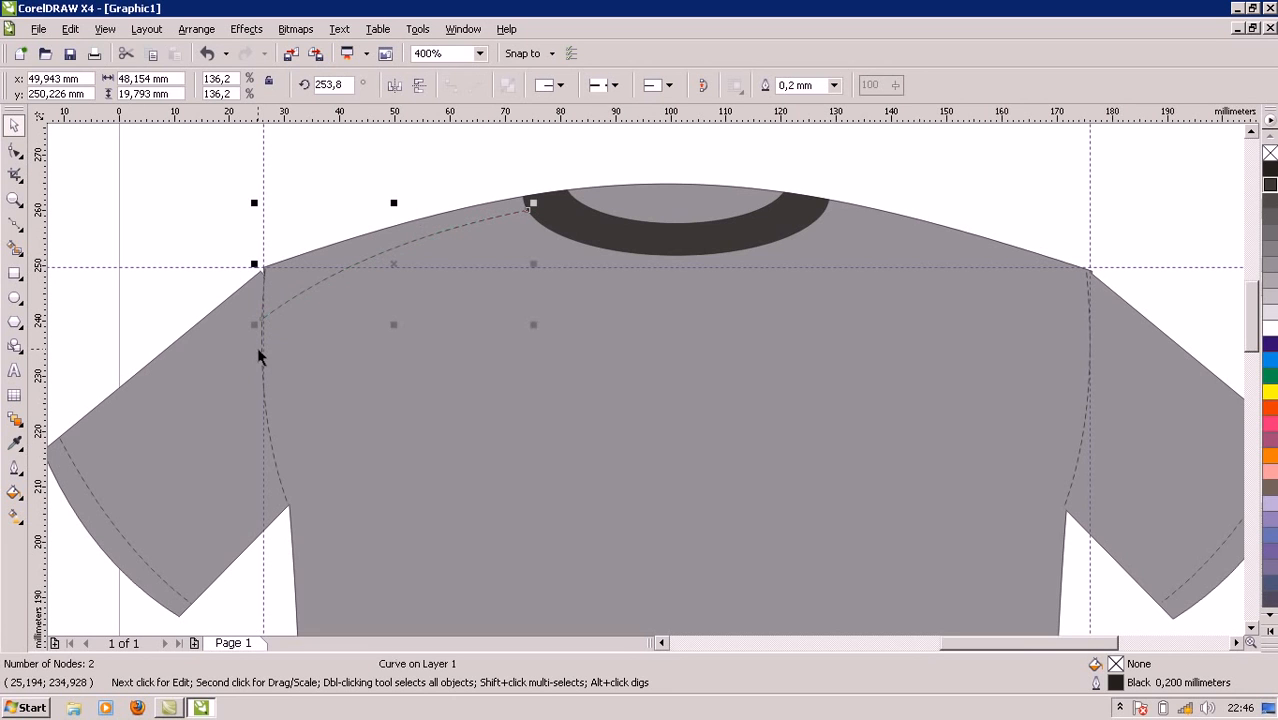
{"action": "left_click", "coordinate": [279, 424]}
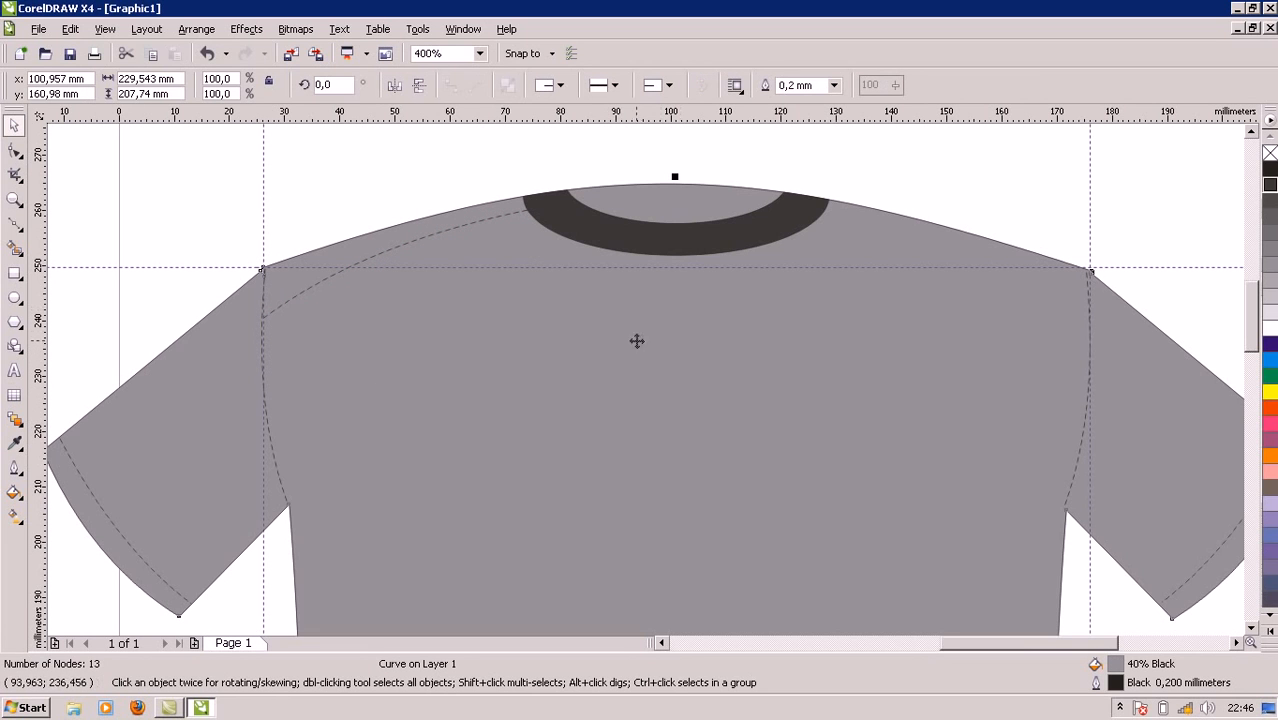
Duplicate the dashed left-hand shoulder curve, move the copy down onto the chest and mirror it horizontally.
{"action": "left_click", "coordinate": [445, 237]}
{"action": "key", "text": "ctrl+d"}
{"action": "left_click_drag", "start_coordinate": [484, 204], "coordinate": [545, 337]}
{"action": "key", "text": "ctrl+z"}
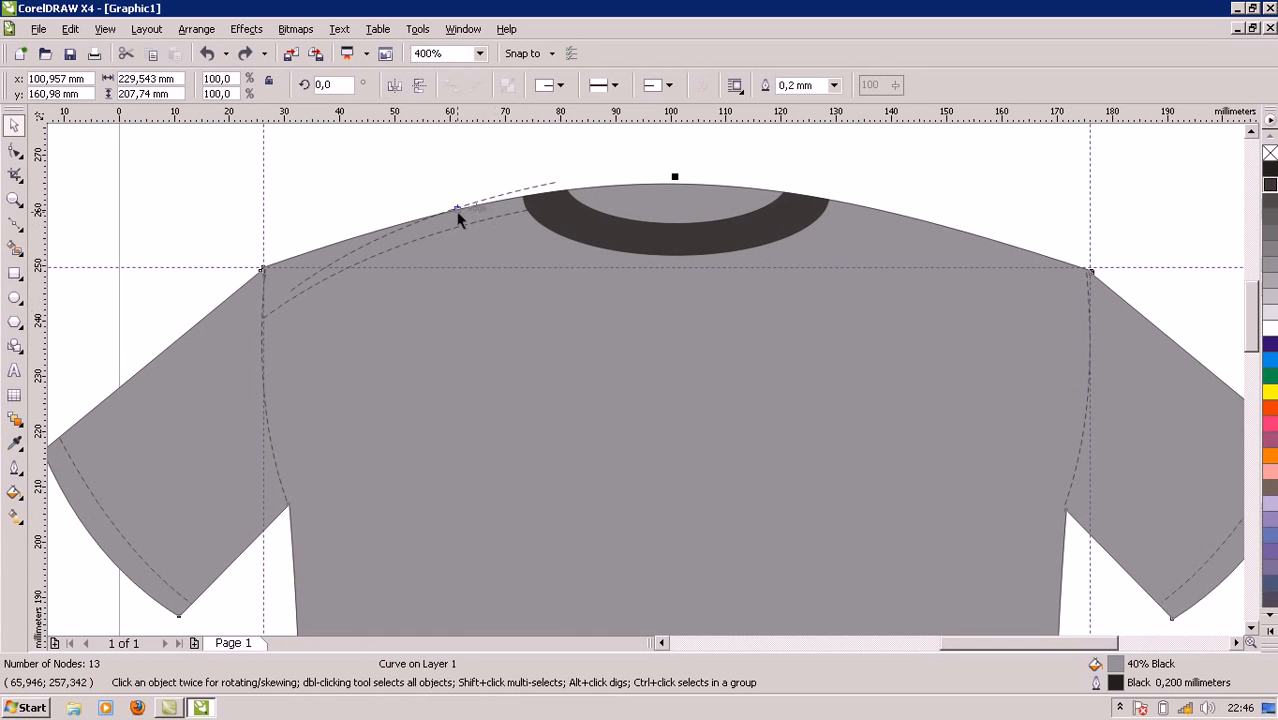
{"action": "left_click", "coordinate": [511, 190]}
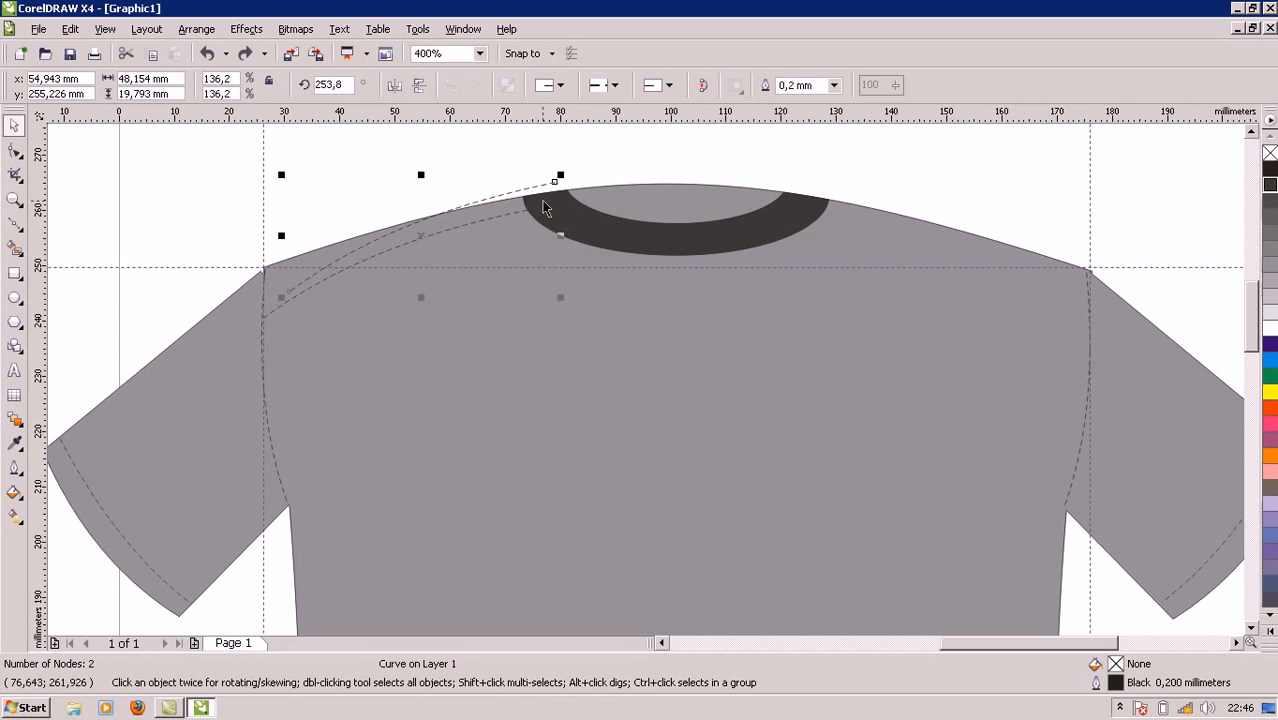
{"action": "left_click_drag", "start_coordinate": [535, 189], "coordinate": [669, 347]}
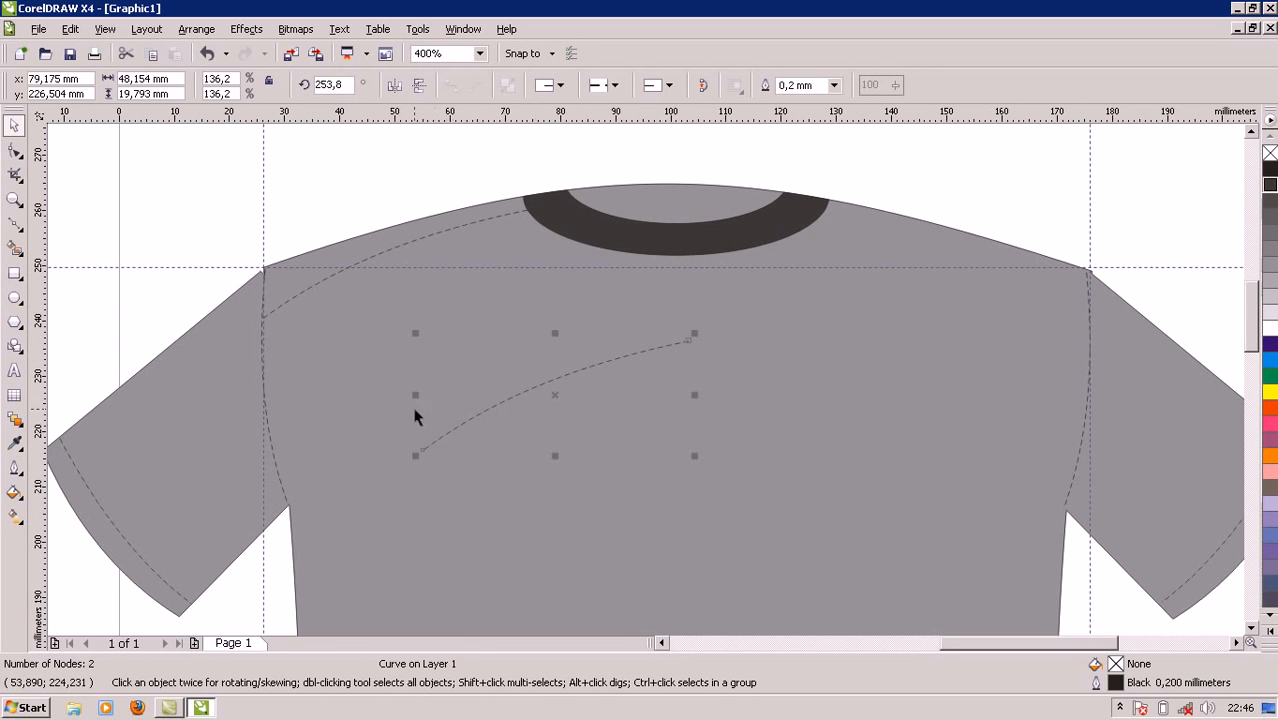
{"action": "left_click_drag", "start_coordinate": [416, 396], "coordinate": [758, 405]}
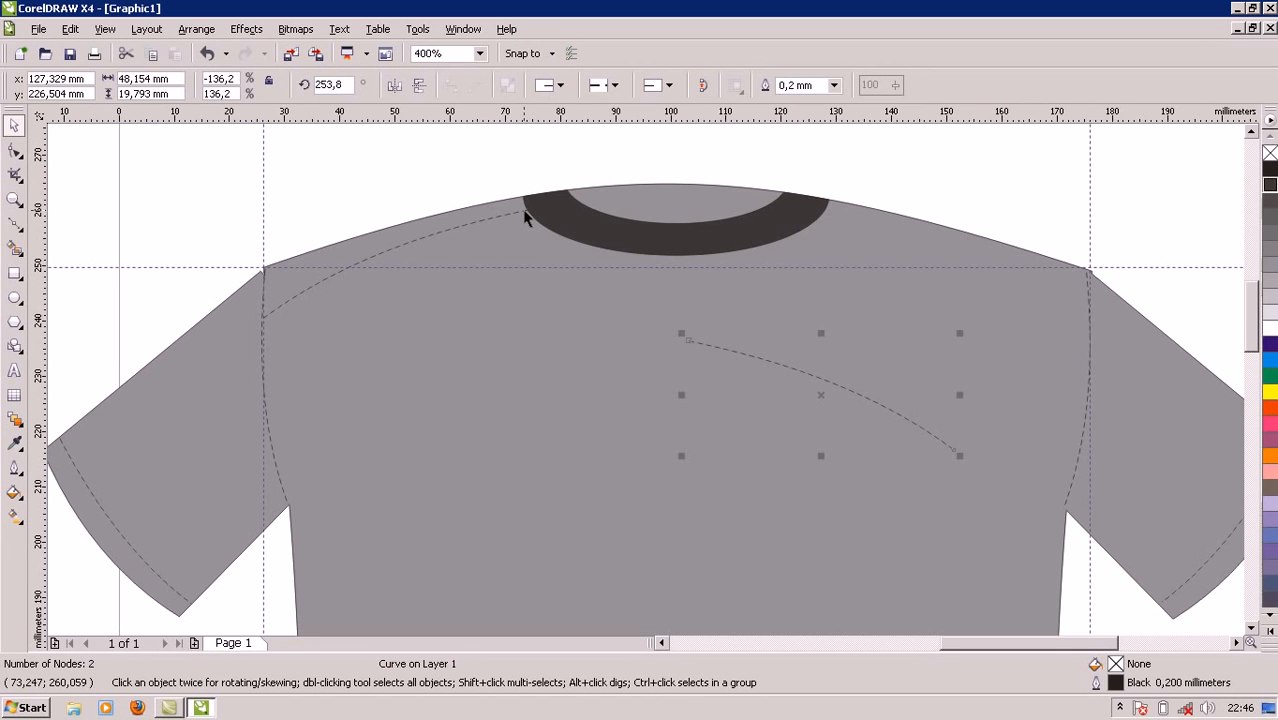
Place the mirrored curve between collar and right-hand armhole, using a temporary horizontal guideline at about 260 mm level with the left-hand curve's collar end.
{"action": "left_click_drag", "start_coordinate": [652, 112], "coordinate": [669, 210]}
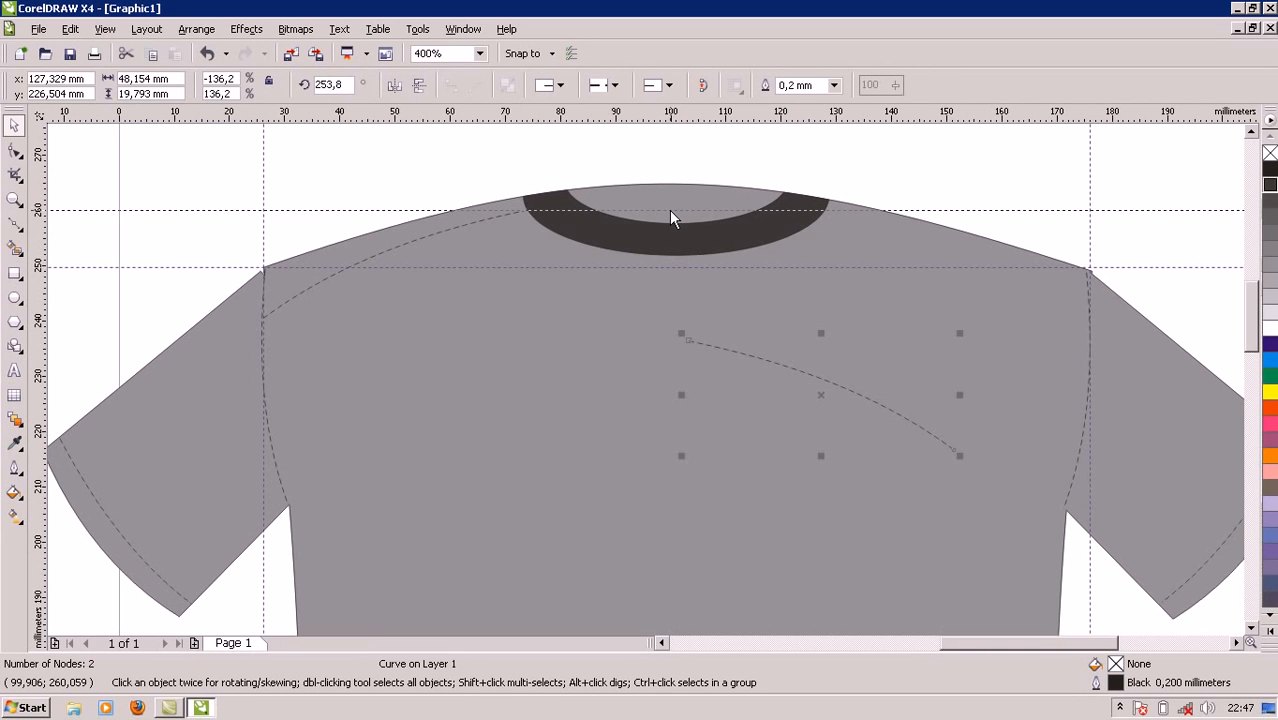
{"action": "left_click", "coordinate": [668, 210]}
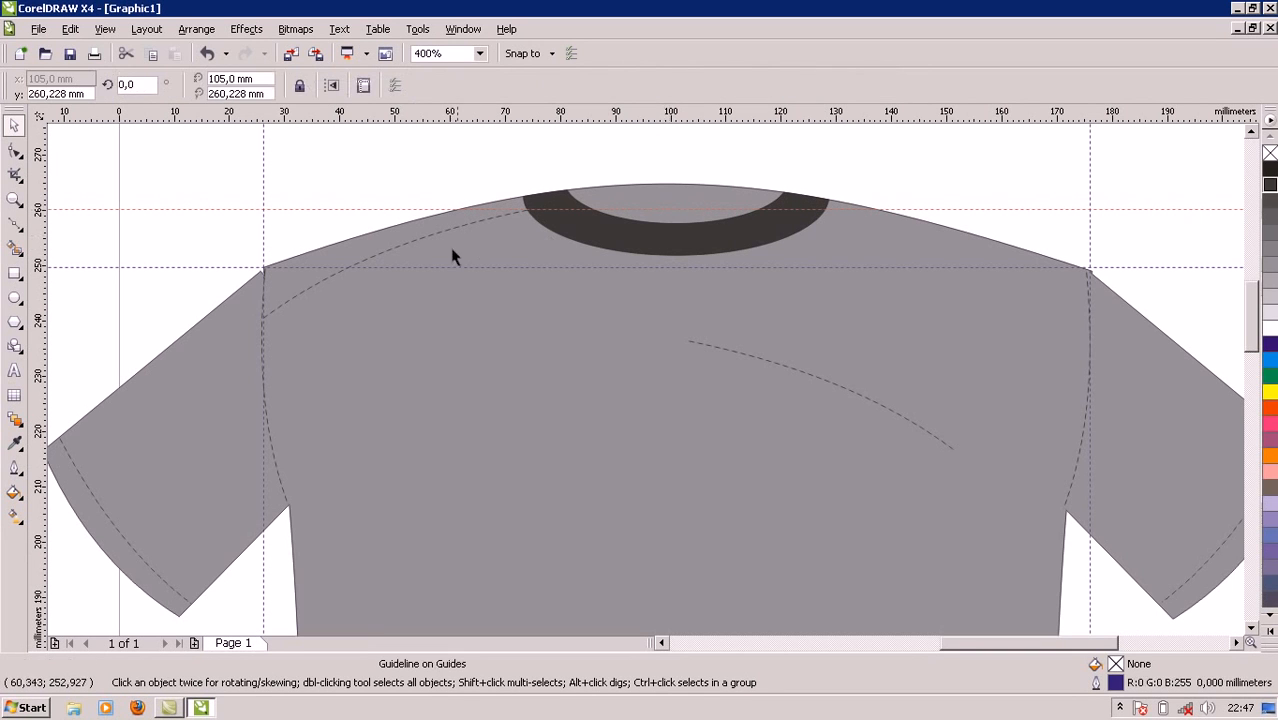
{"action": "left_click", "coordinate": [856, 391]}
{"action": "left_click_drag", "start_coordinate": [856, 395], "coordinate": [998, 264]}
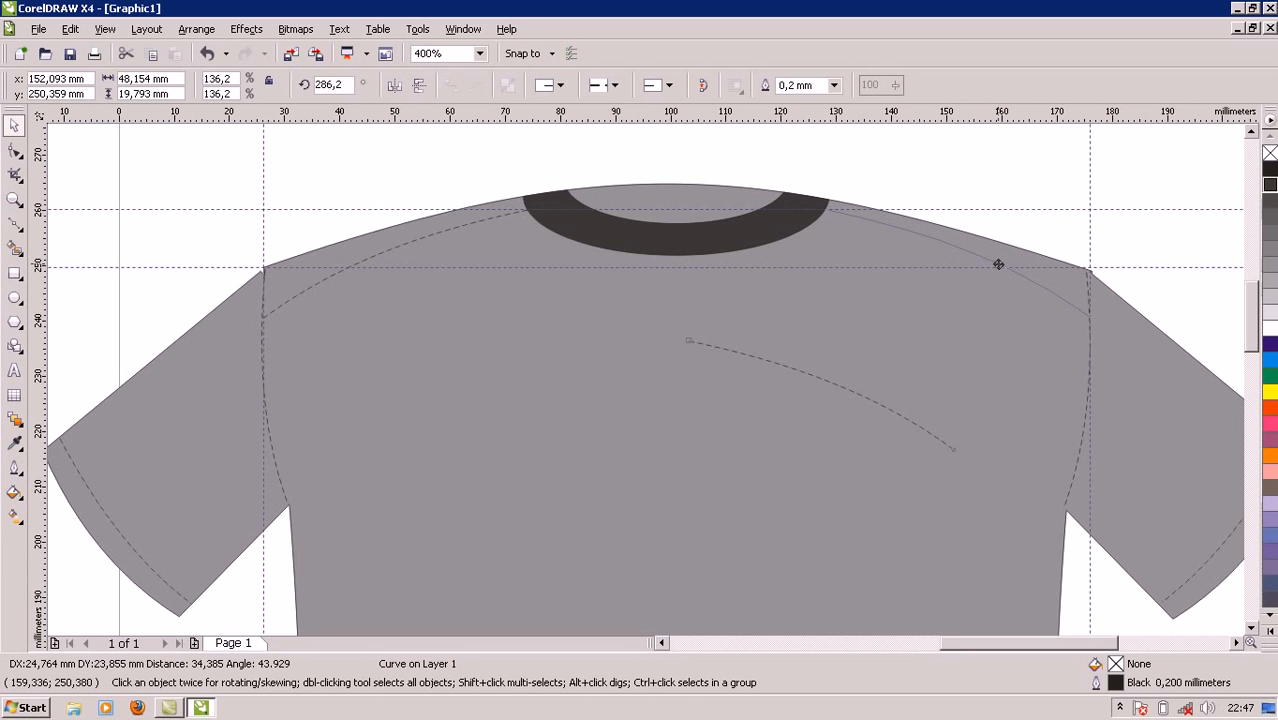
{"action": "left_click_drag", "start_coordinate": [998, 264], "coordinate": [998, 264]}
{"action": "left_click", "coordinate": [961, 343]}
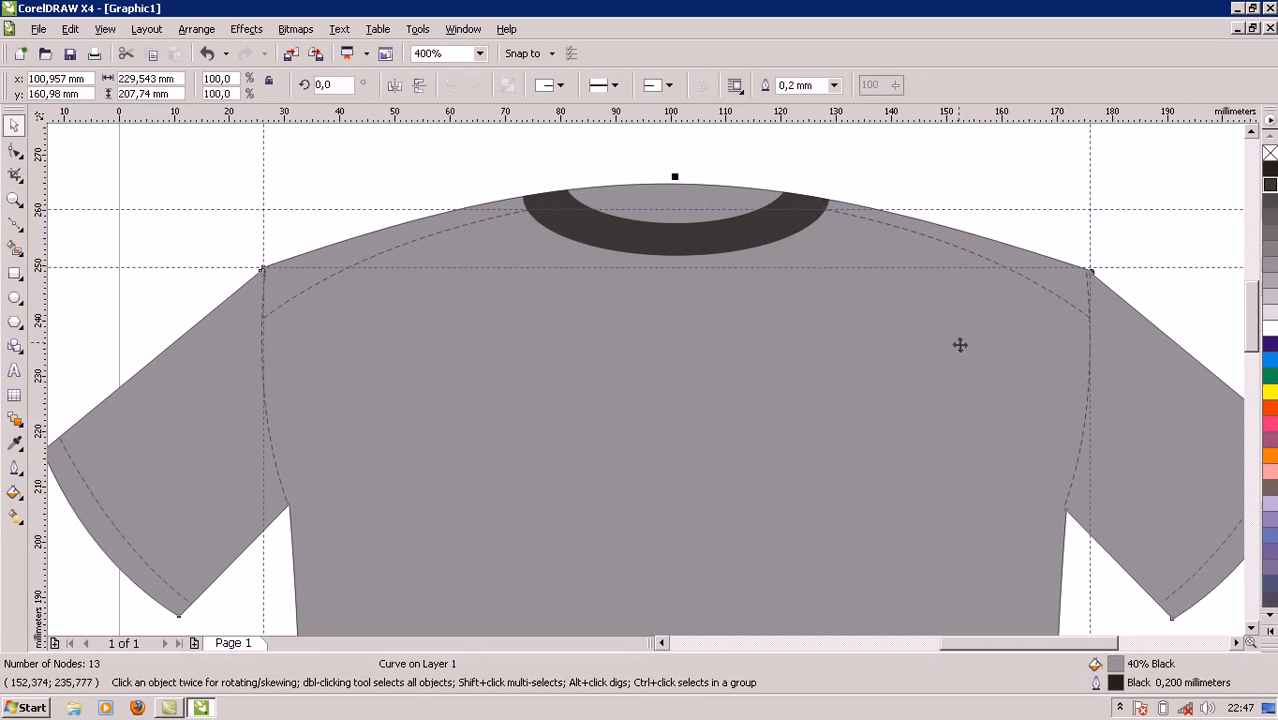
{"action": "left_click", "coordinate": [1013, 210]}
{"action": "key", "text": "Delete"}
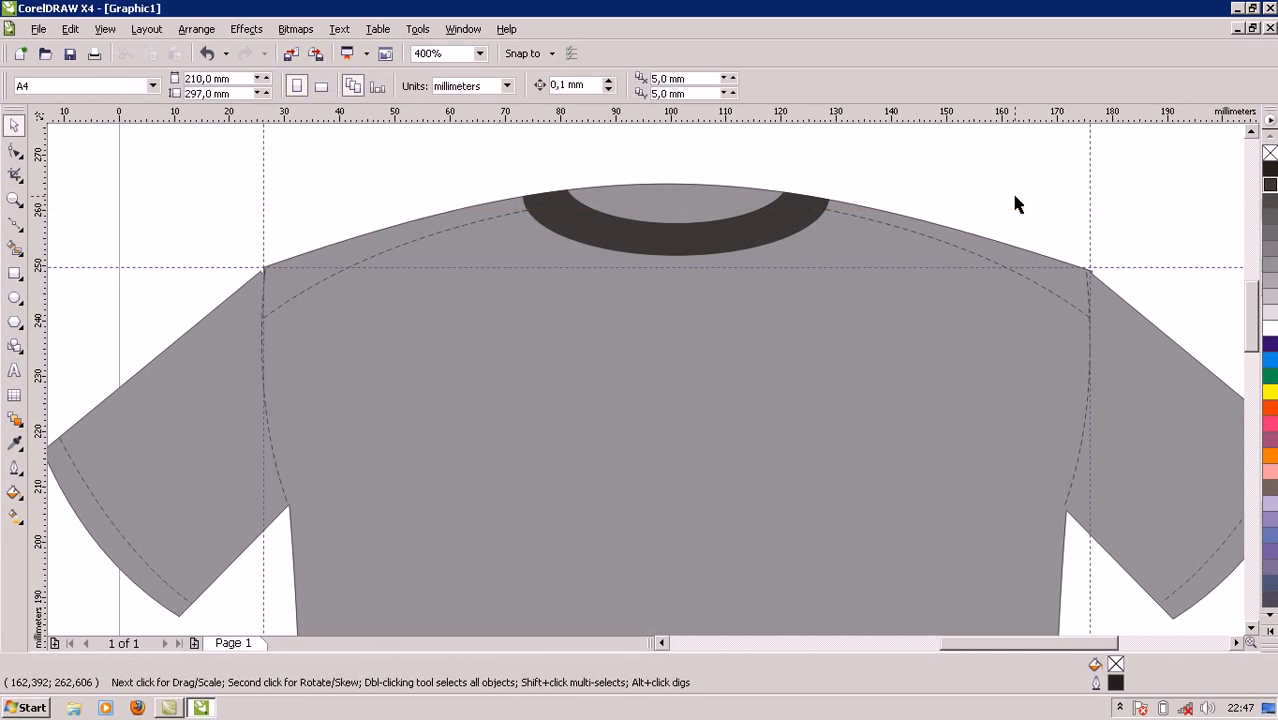
Duplicate the left-hand sleeve's dashed hem curve, place the copy above the middle of the shirt's bottom hem and rotate it to 50.3°.
{"action": "scroll", "coordinate": [876, 485], "scroll_direction": "down", "scroll_amount": 1}
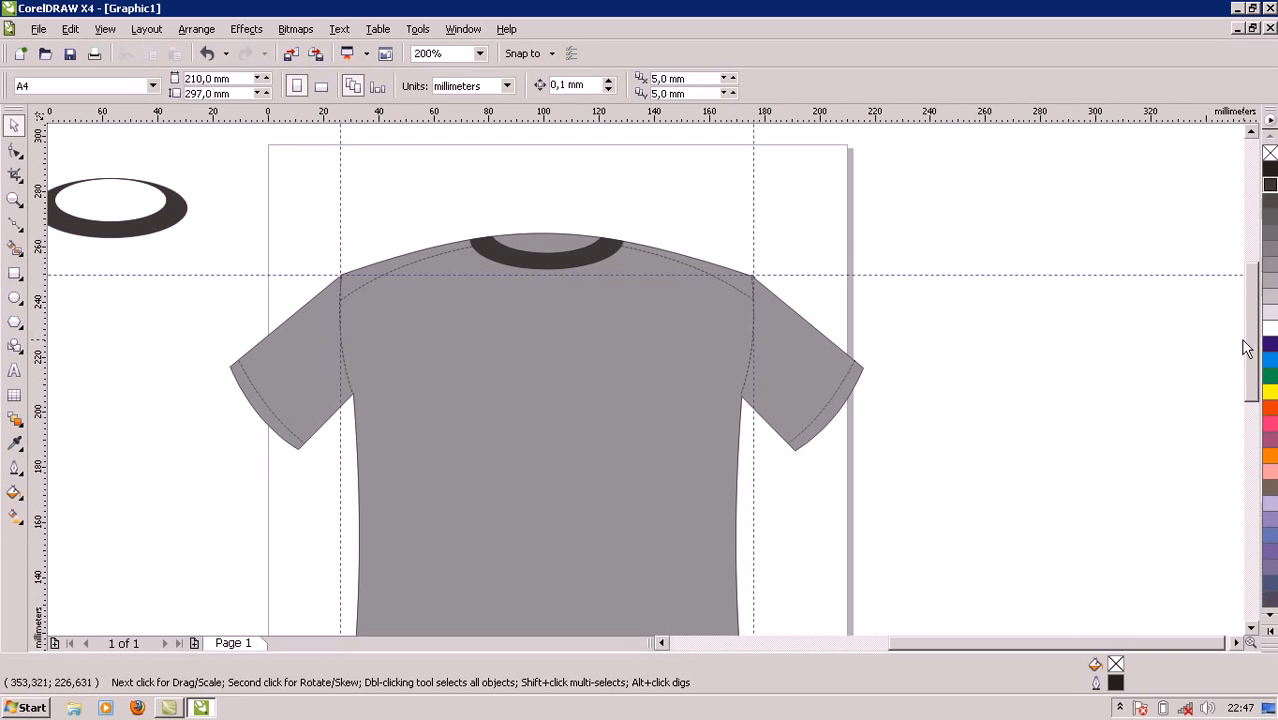
{"action": "left_click_drag", "start_coordinate": [1250, 355], "coordinate": [1258, 425]}
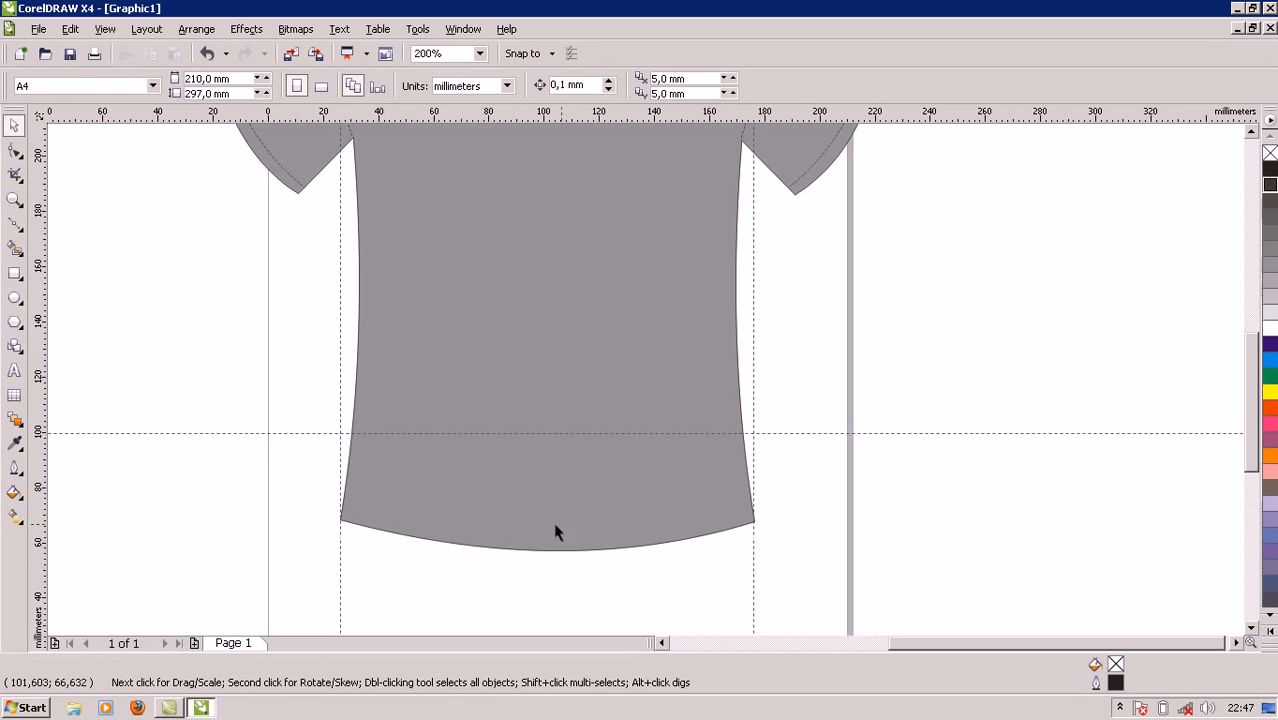
{"action": "left_click", "coordinate": [292, 178]}
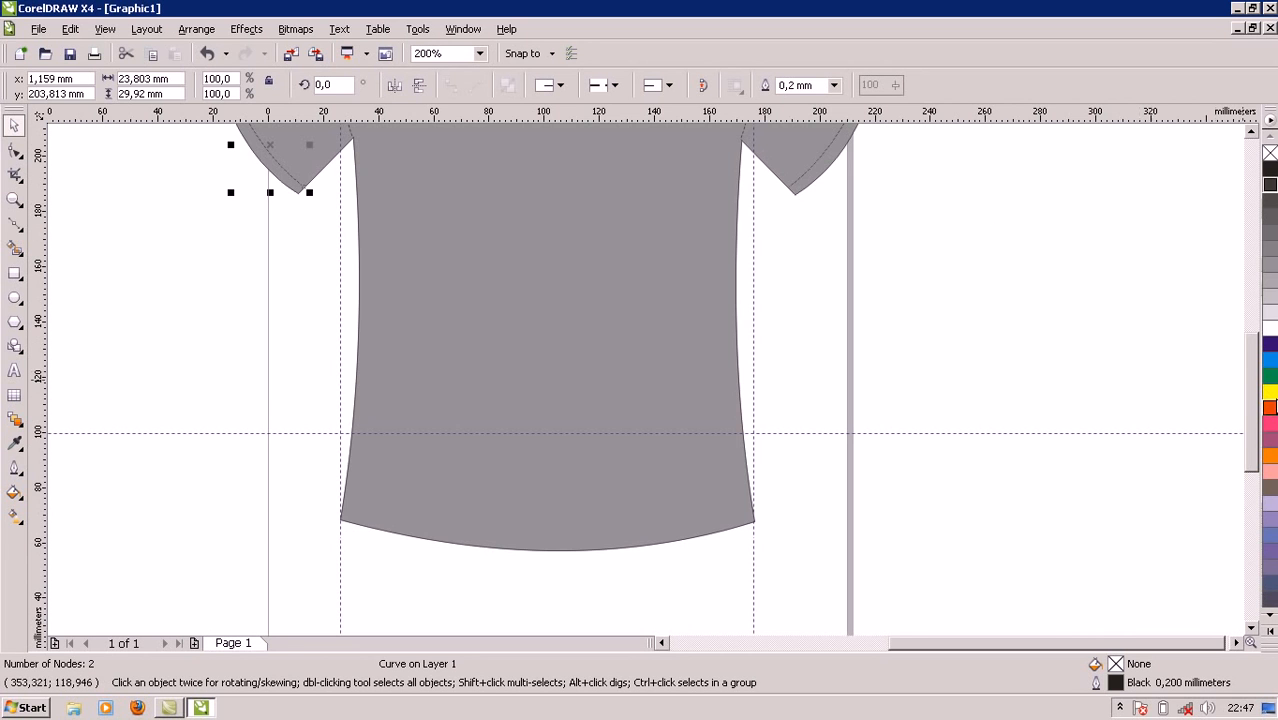
{"action": "left_click_drag", "start_coordinate": [1248, 421], "coordinate": [1235, 357]}
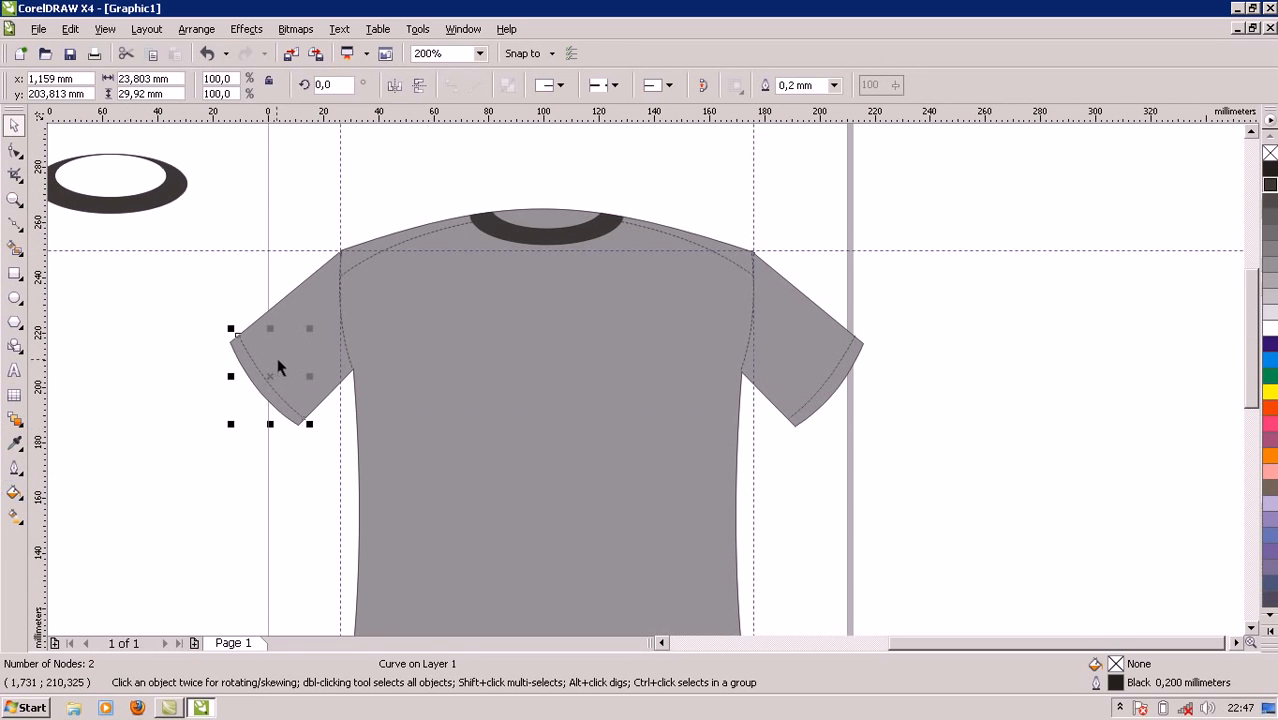
{"action": "key", "text": "ctrl+d"}
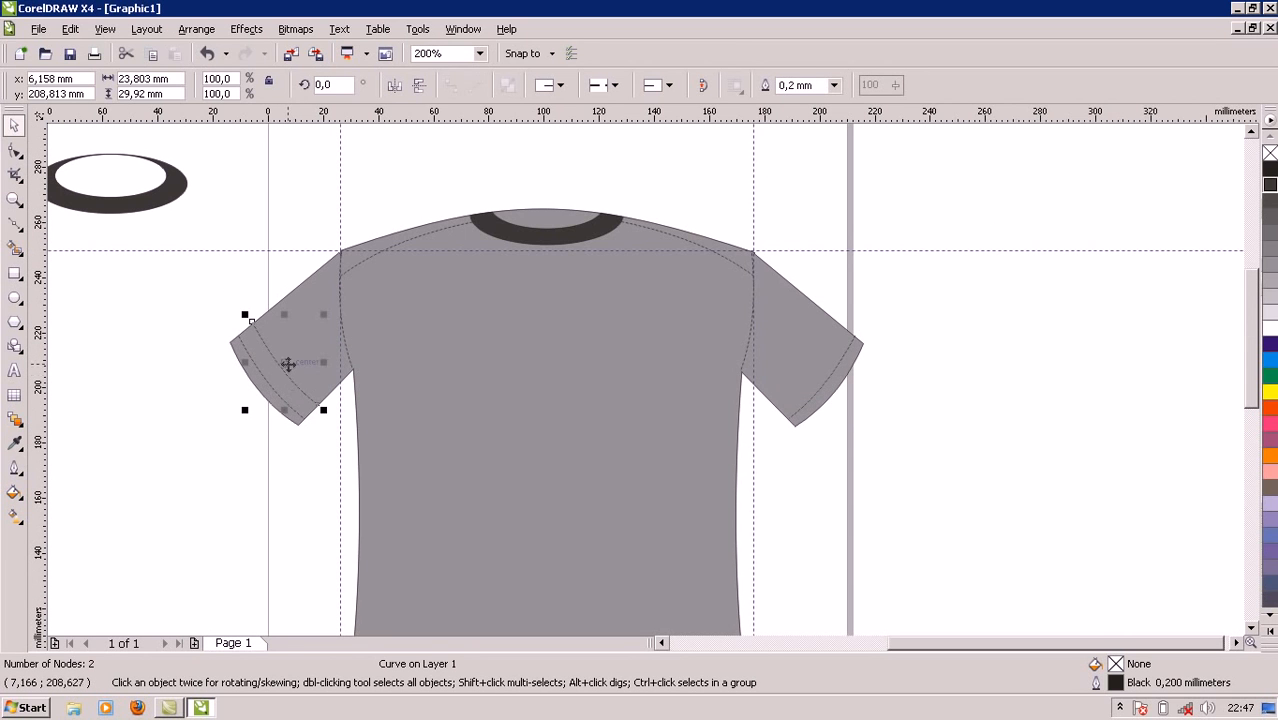
{"action": "left_click_drag", "start_coordinate": [285, 375], "coordinate": [517, 473]}
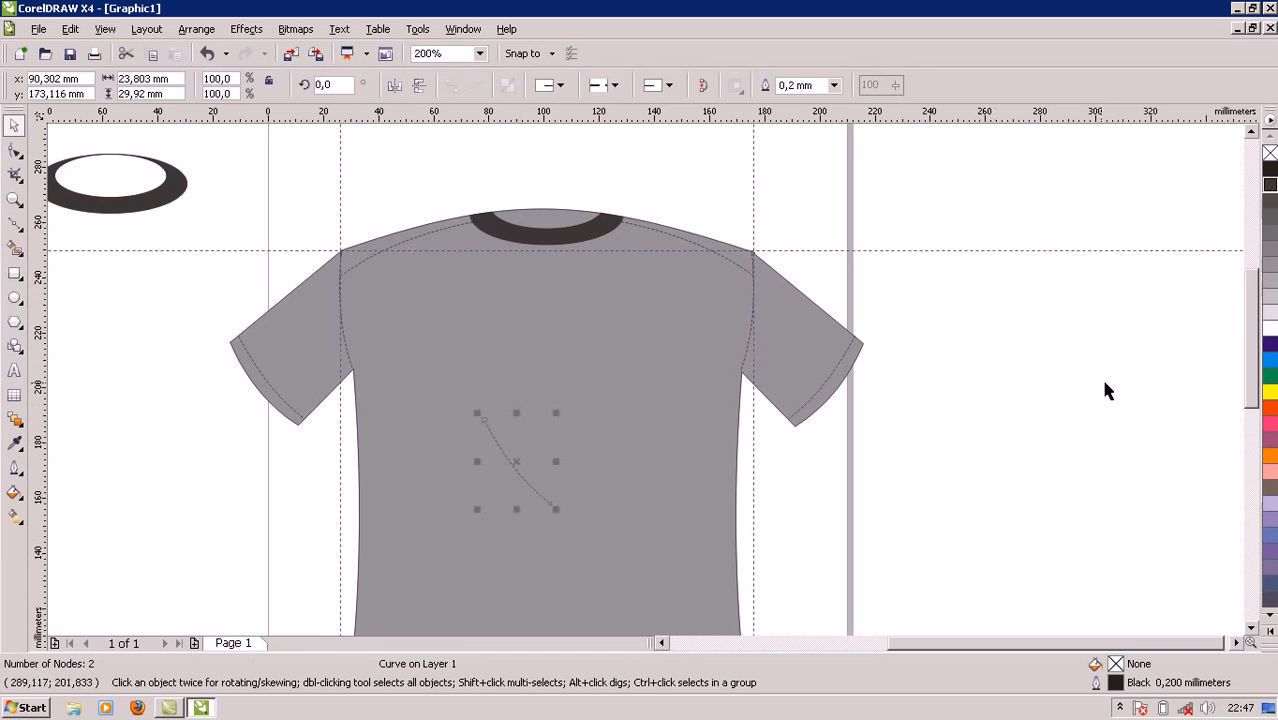
{"action": "scroll", "coordinate": [137, 292], "scroll_direction": "down", "scroll_amount": 4}
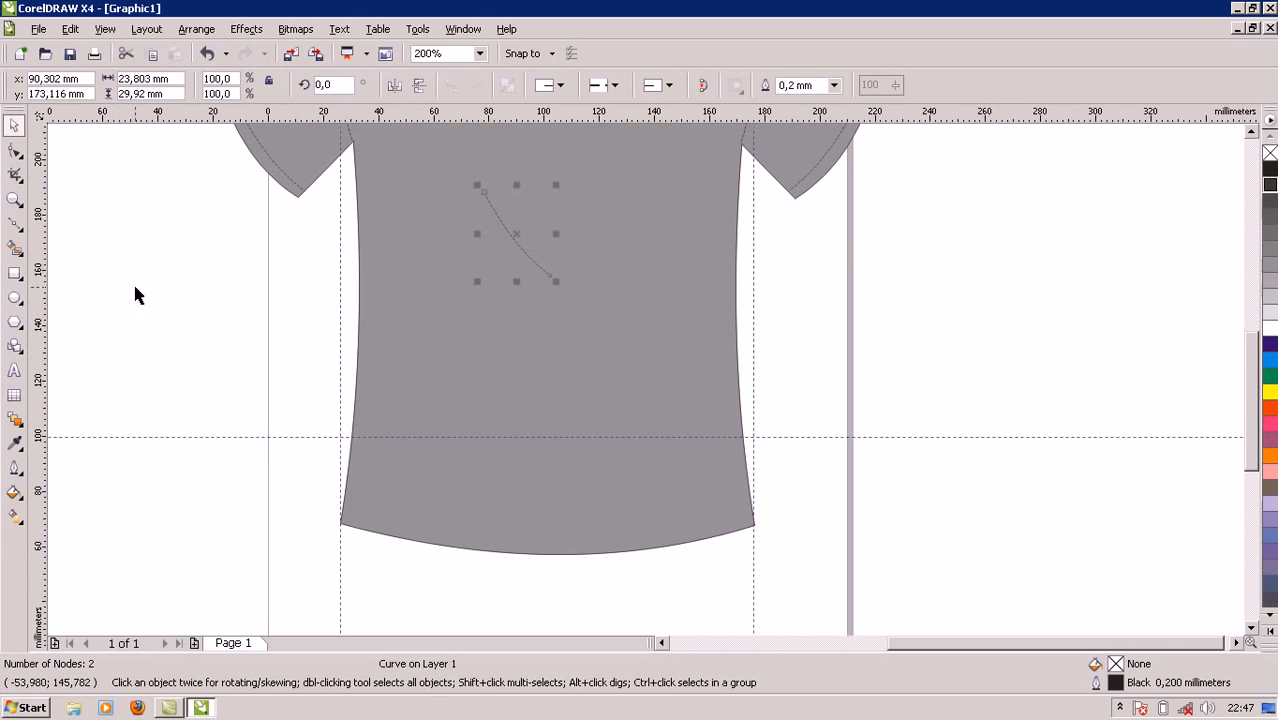
{"action": "left_click_drag", "start_coordinate": [522, 249], "coordinate": [536, 494]}
{"action": "left_click", "coordinate": [536, 494]}
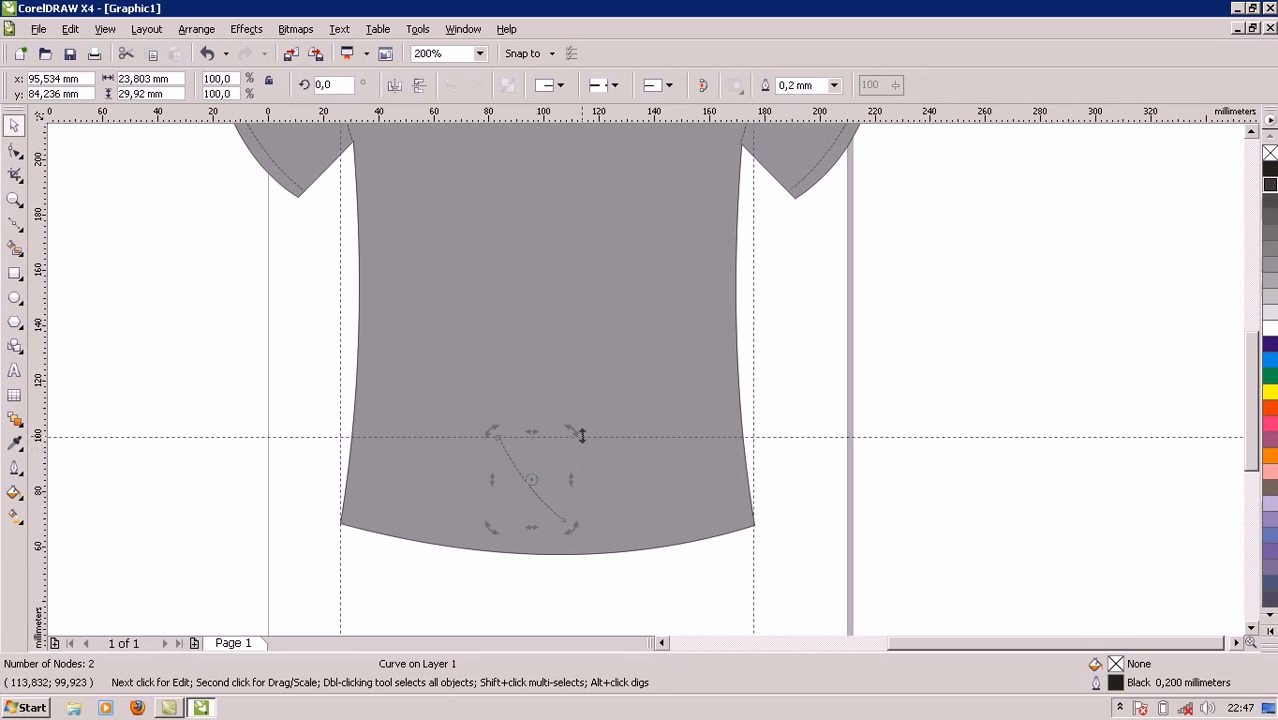
{"action": "left_click_drag", "start_coordinate": [575, 431], "coordinate": [516, 408]}
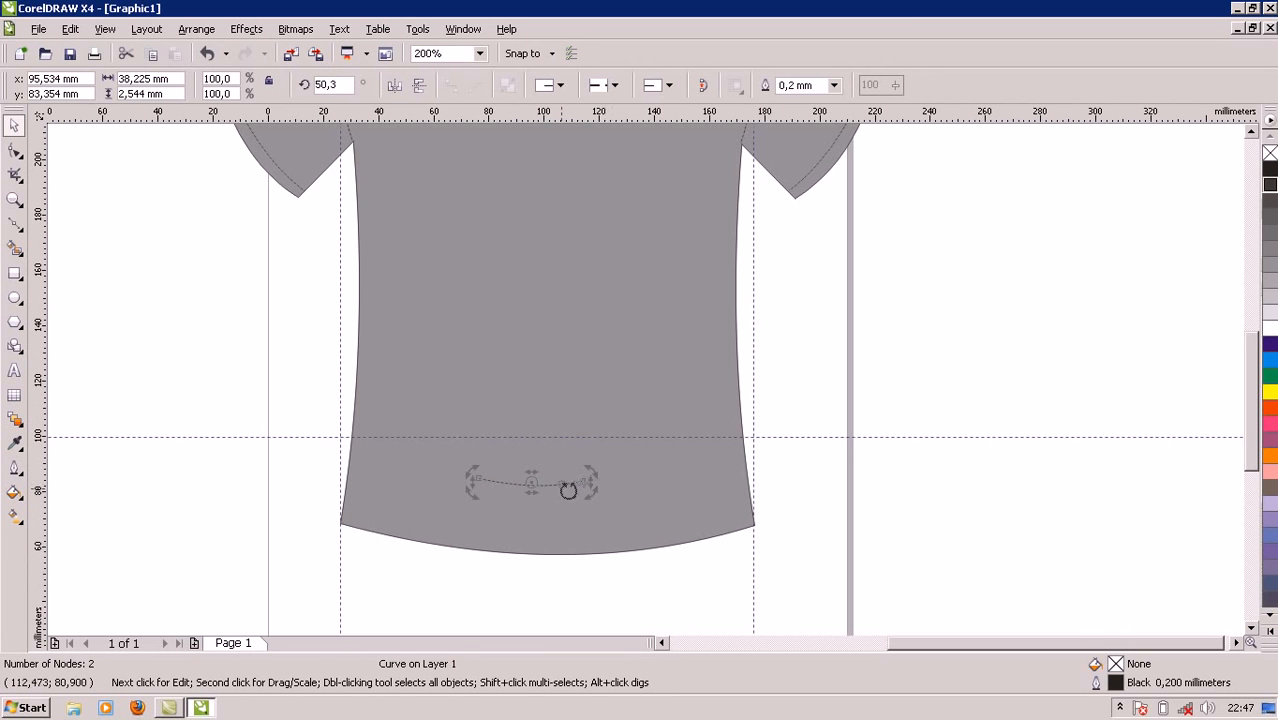
Enlarge the dashed hem curve to 382.7%, fit it between the shirt's side edges above the bottom hem and rotate it to 50.8°.
{"action": "left_click_drag", "start_coordinate": [565, 482], "coordinate": [859, 460]}
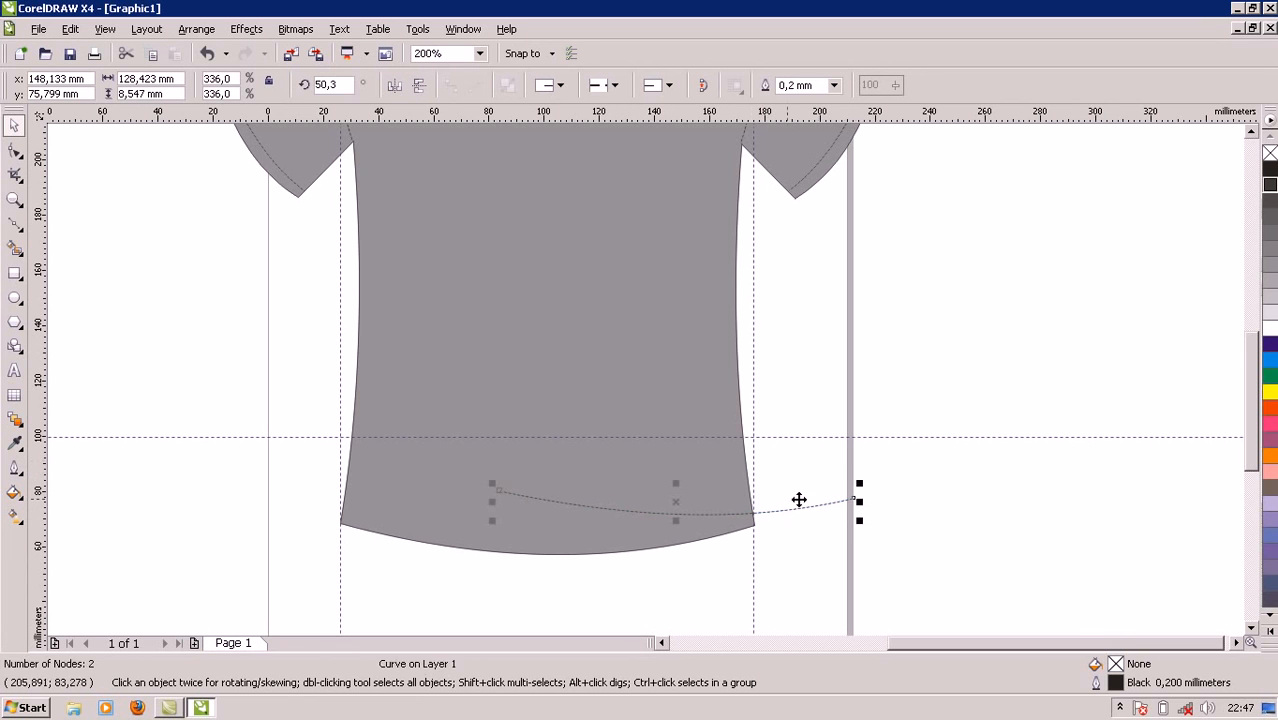
{"action": "left_click_drag", "start_coordinate": [712, 513], "coordinate": [559, 523]}
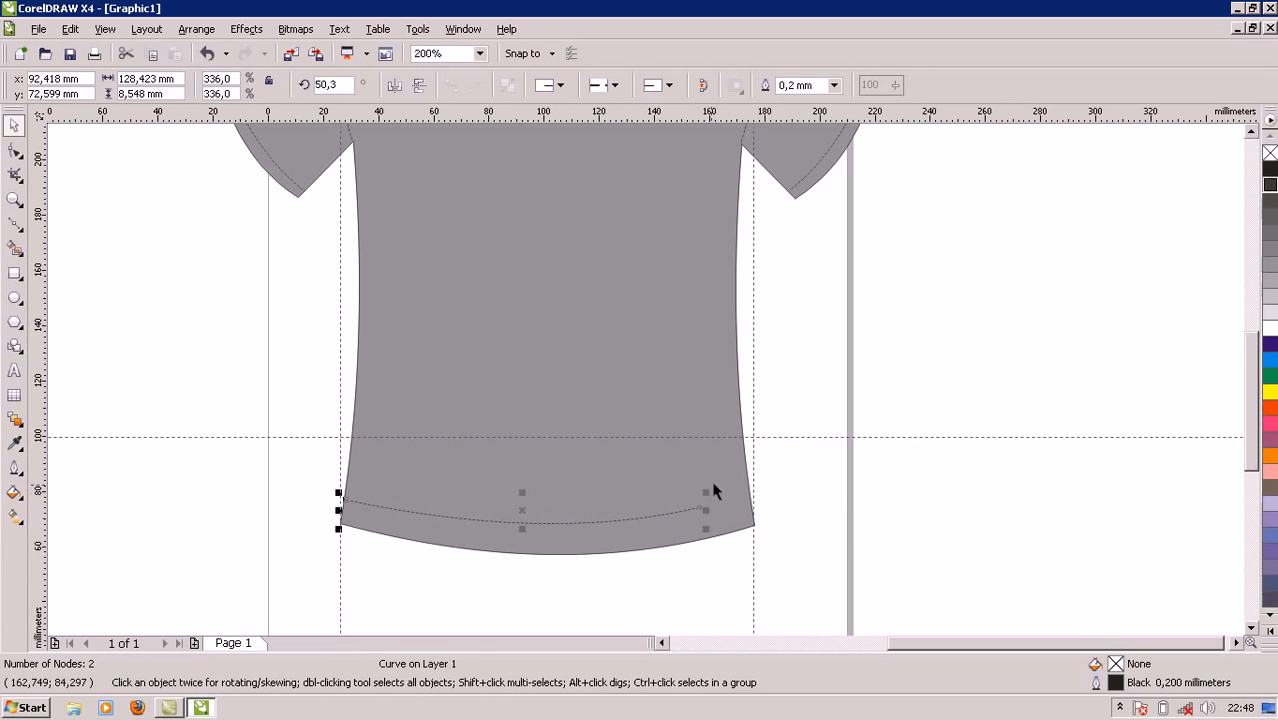
{"action": "left_click_drag", "start_coordinate": [705, 488], "coordinate": [752, 485]}
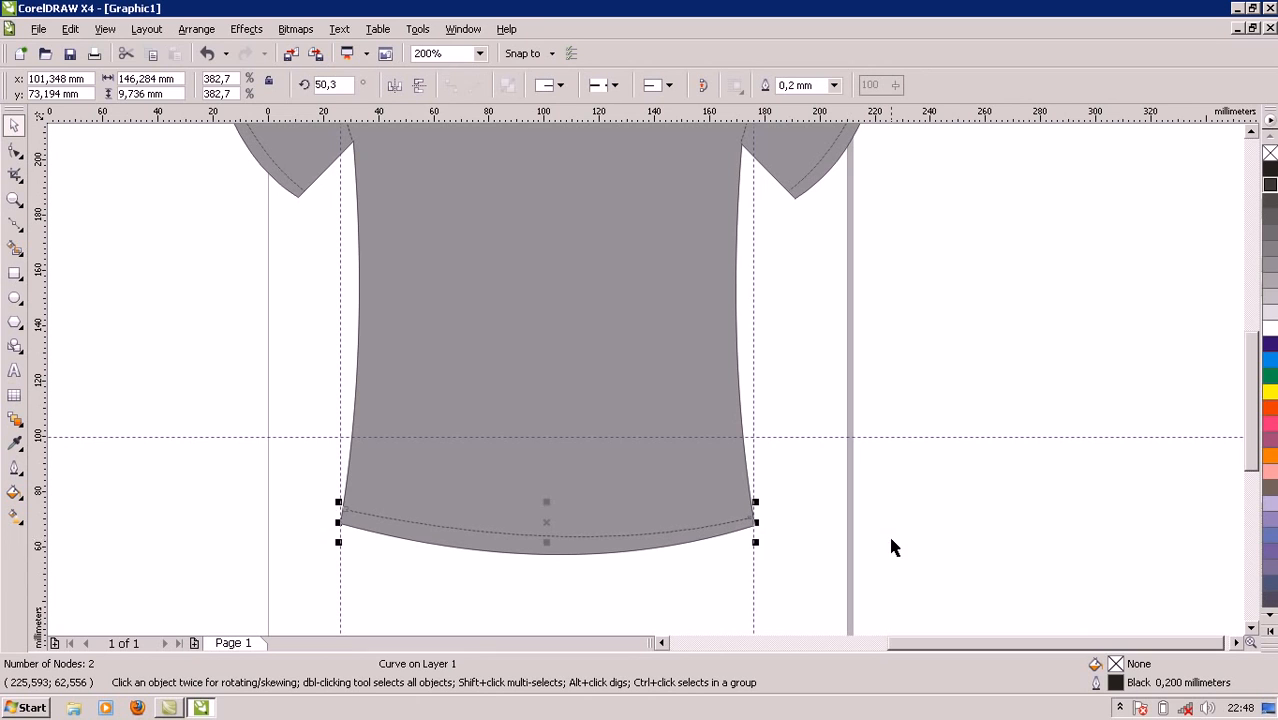
{"action": "left_click", "coordinate": [585, 534]}
{"action": "left_click_drag", "start_coordinate": [756, 505], "coordinate": [755, 503]}
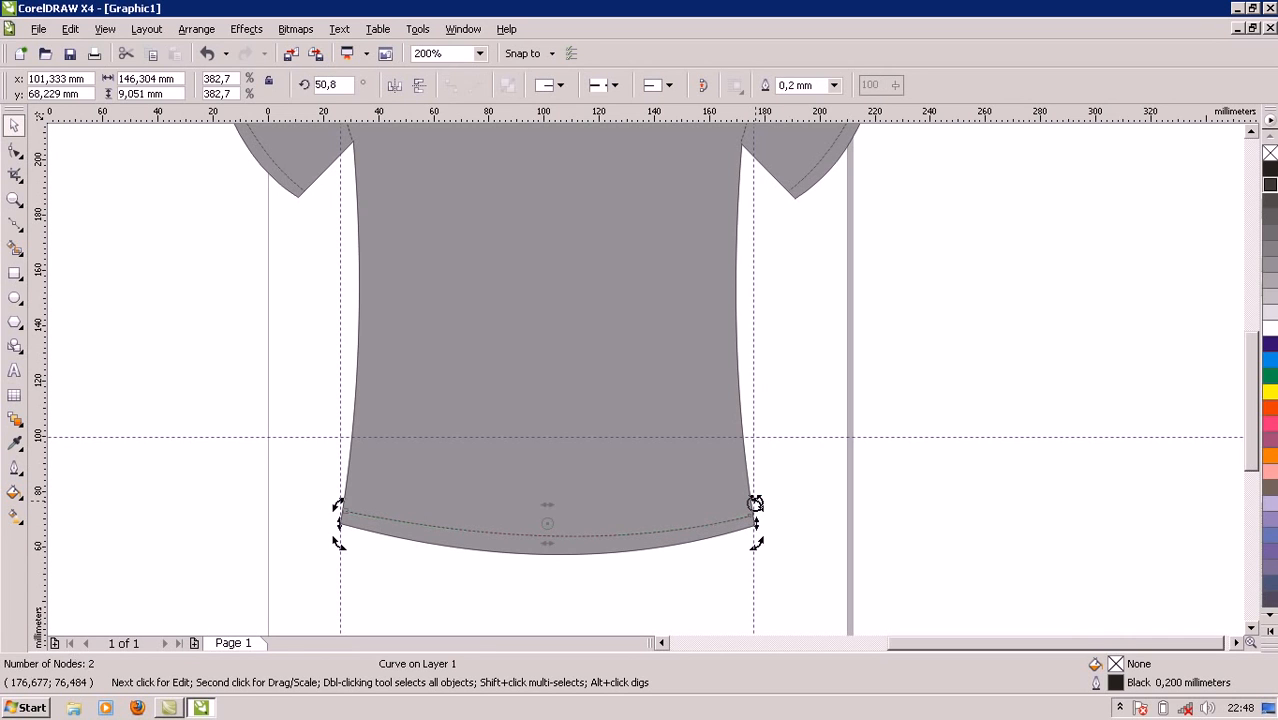
Try rotating the dashed bottom-hem curve further to 51.5°, and undo that rotation.
{"action": "left_click", "coordinate": [660, 524]}
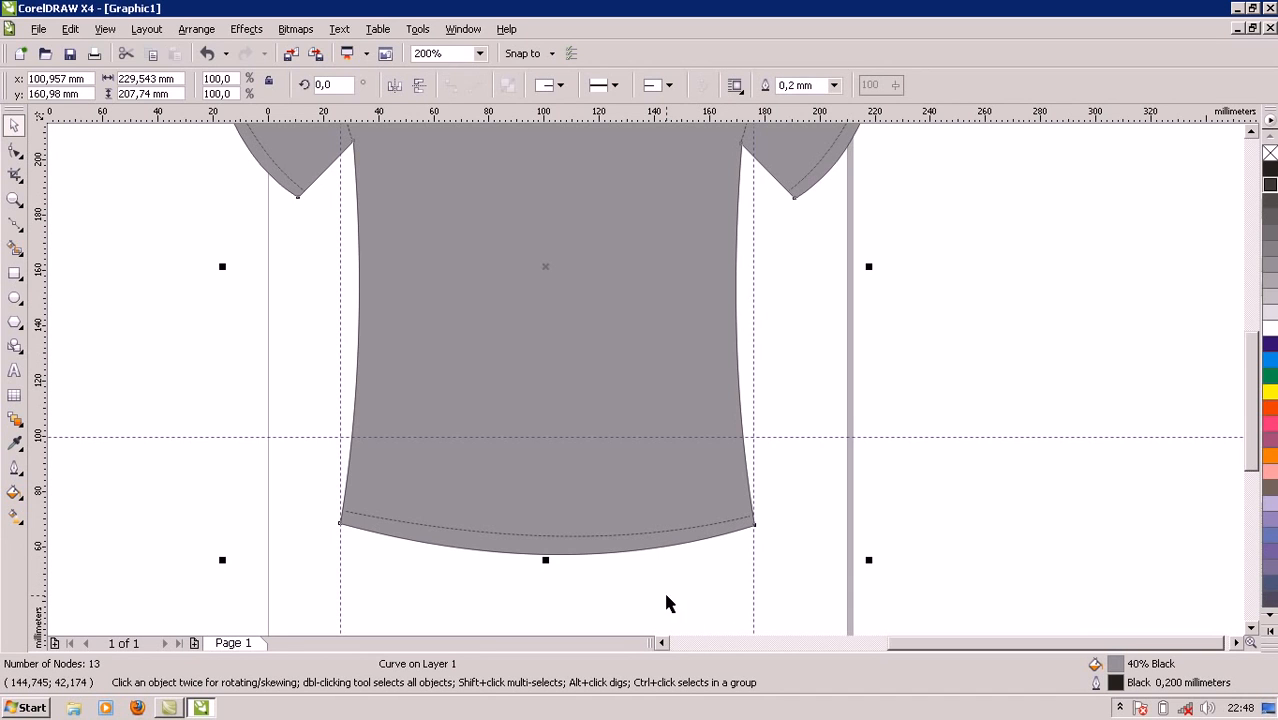
{"action": "left_click", "coordinate": [640, 534]}
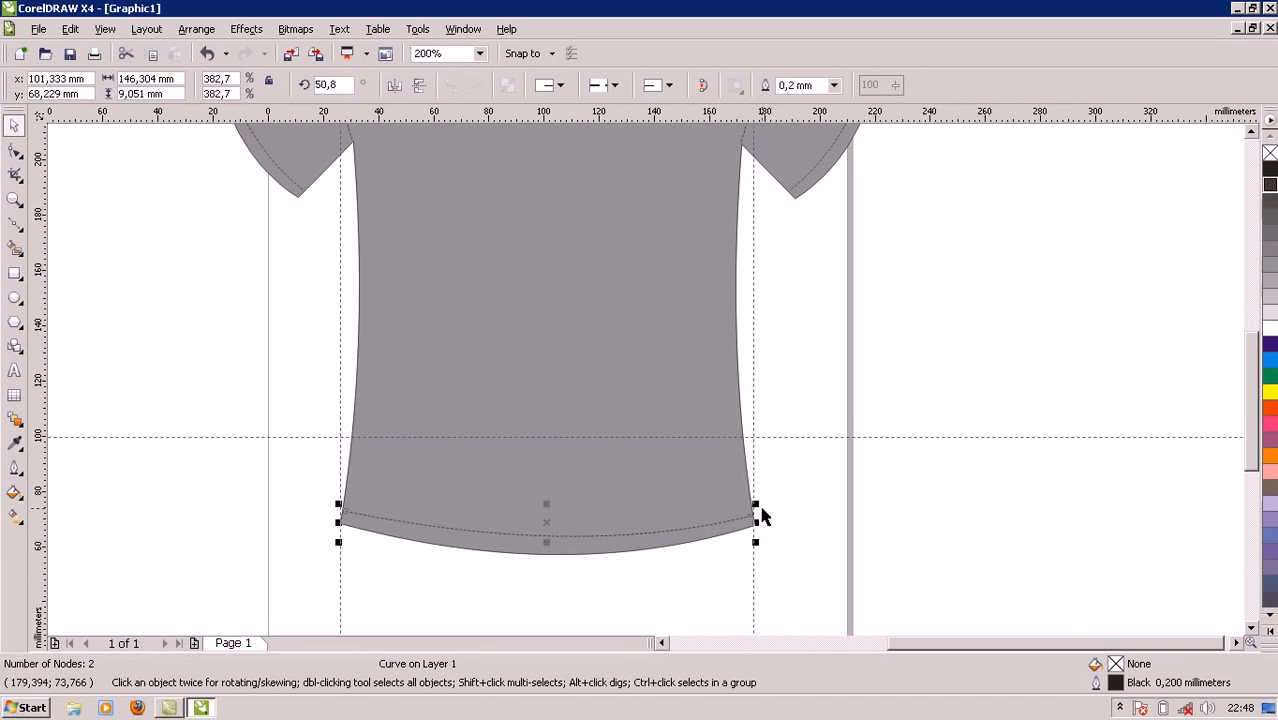
{"action": "left_click", "coordinate": [642, 532]}
{"action": "left_click_drag", "start_coordinate": [761, 507], "coordinate": [759, 505]}
{"action": "left_click", "coordinate": [759, 505]}
{"action": "scroll", "coordinate": [735, 526], "scroll_direction": "up", "scroll_amount": 1}
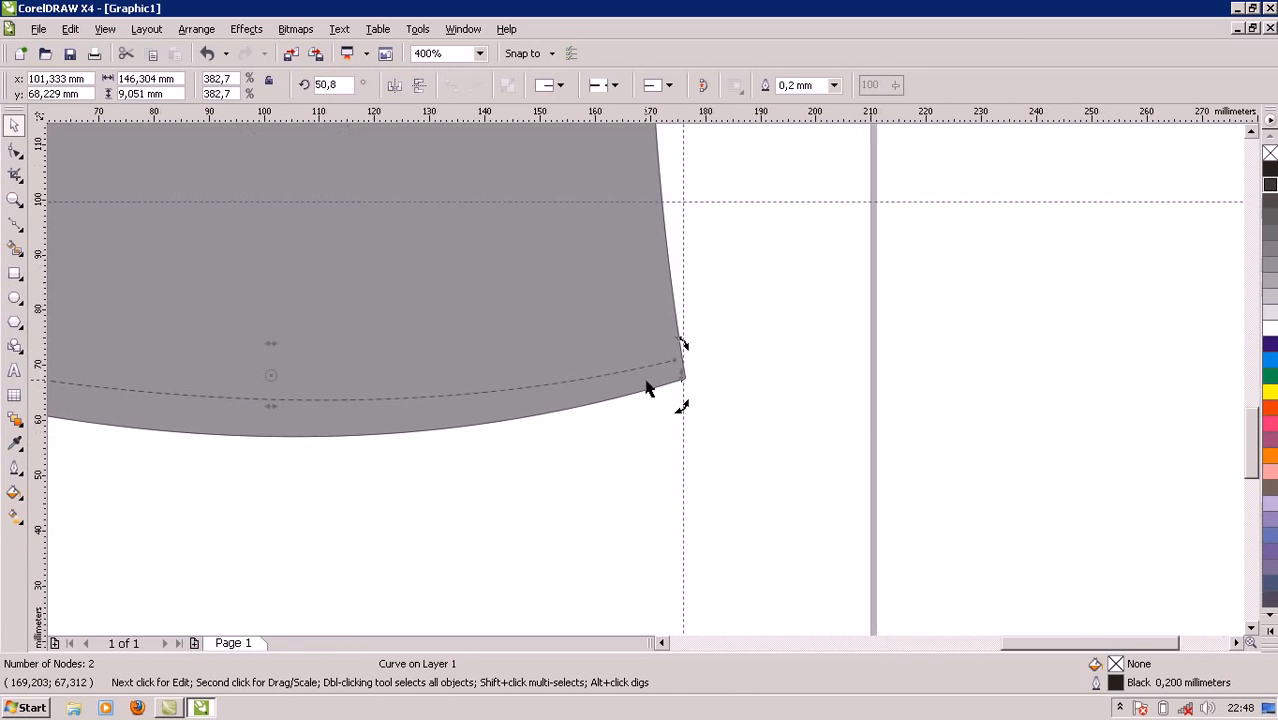
{"action": "left_click_drag", "start_coordinate": [687, 345], "coordinate": [683, 341]}
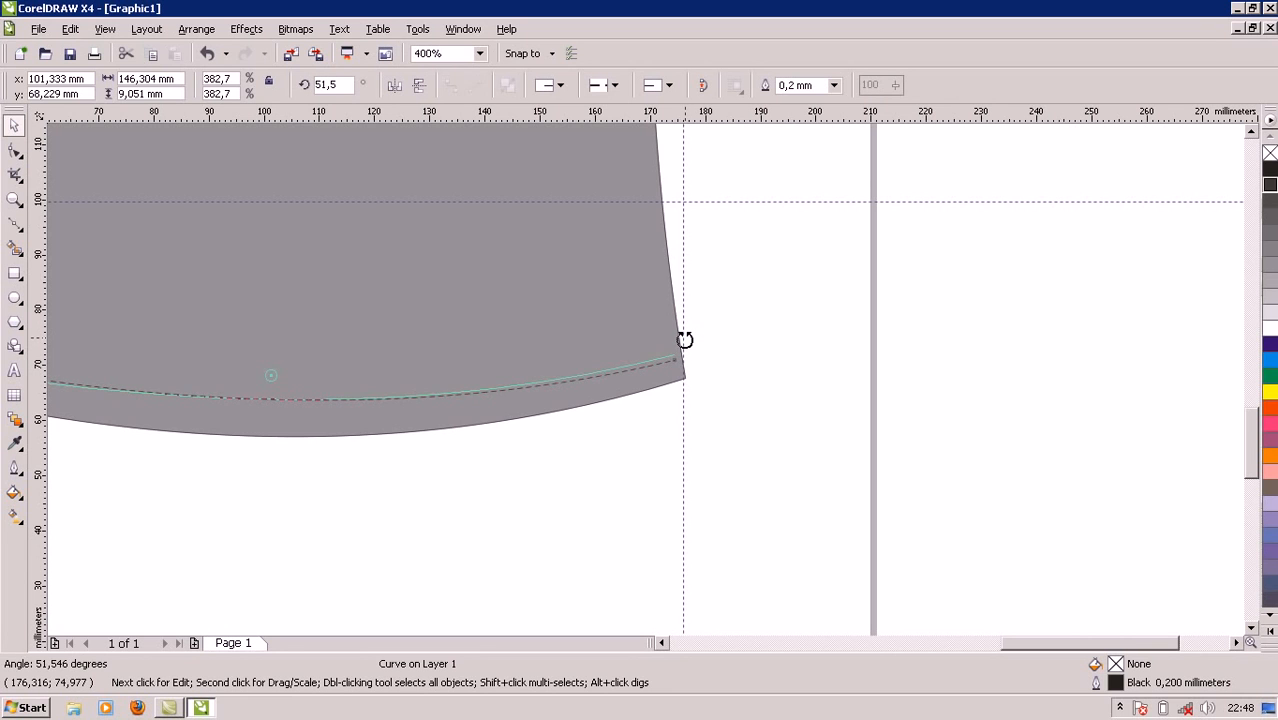
{"action": "left_click", "coordinate": [633, 432]}
{"action": "scroll", "coordinate": [645, 388], "scroll_direction": "down", "scroll_amount": 1}
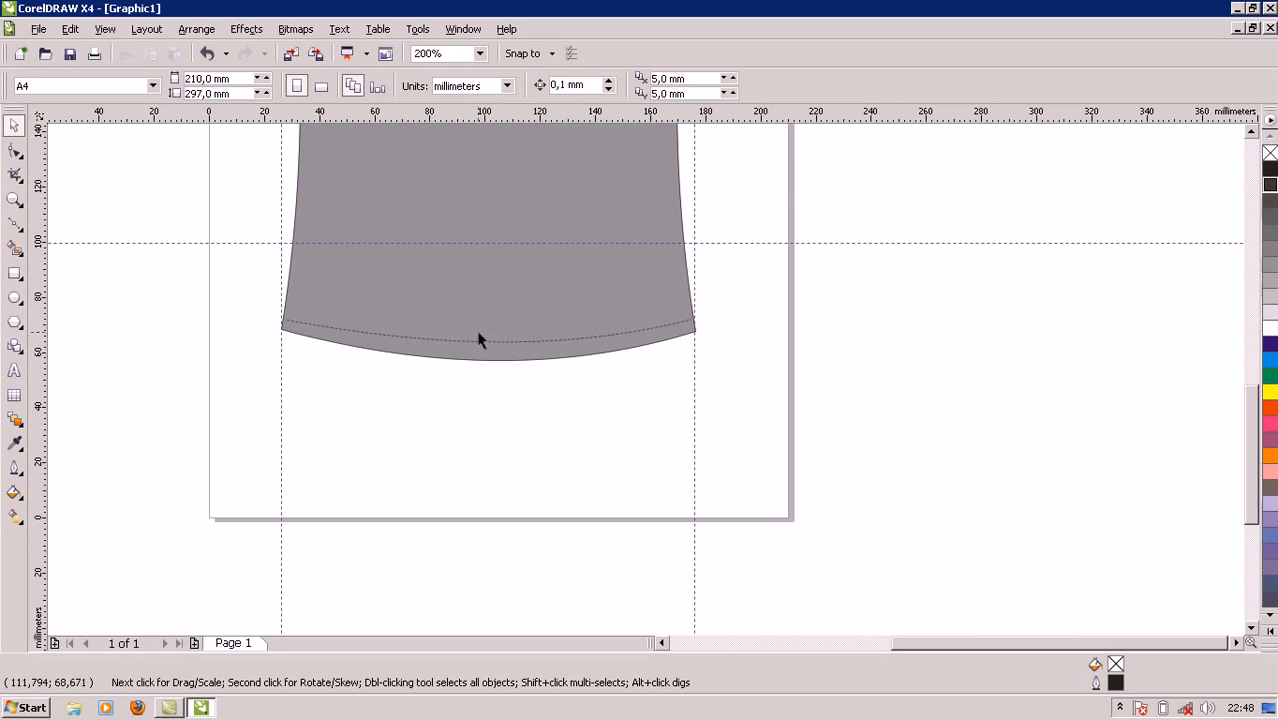
{"action": "left_click", "coordinate": [350, 314]}
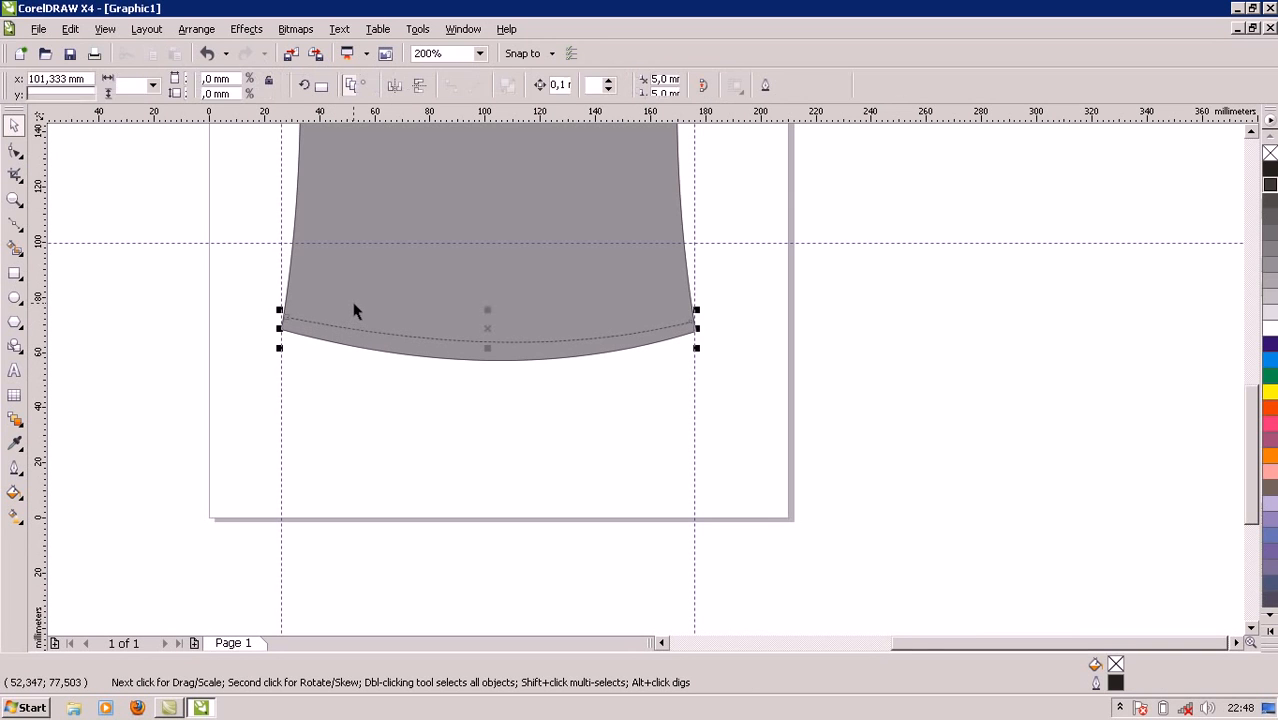
{"action": "left_click", "coordinate": [599, 428]}
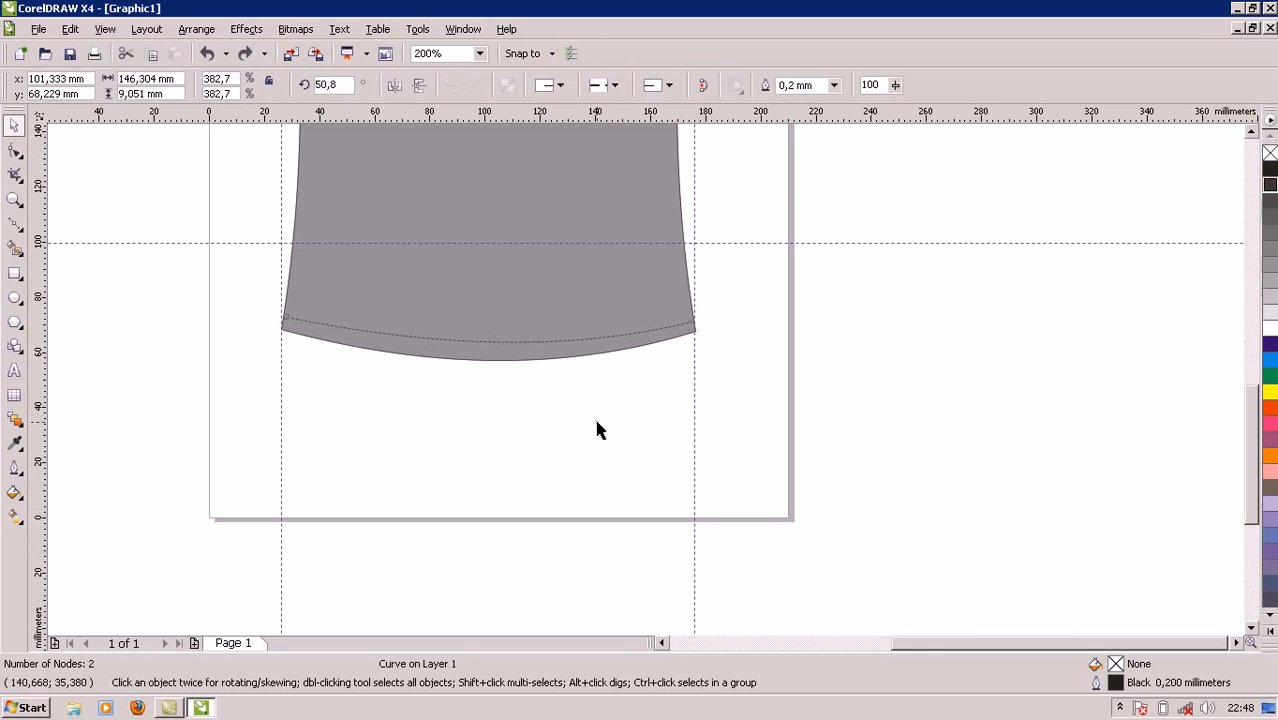
Move the right-hand end node of the dashed bottom-hem curve onto the shirt's right-hand side edge.
{"action": "left_click", "coordinate": [541, 347]}
{"action": "left_click", "coordinate": [14, 150]}
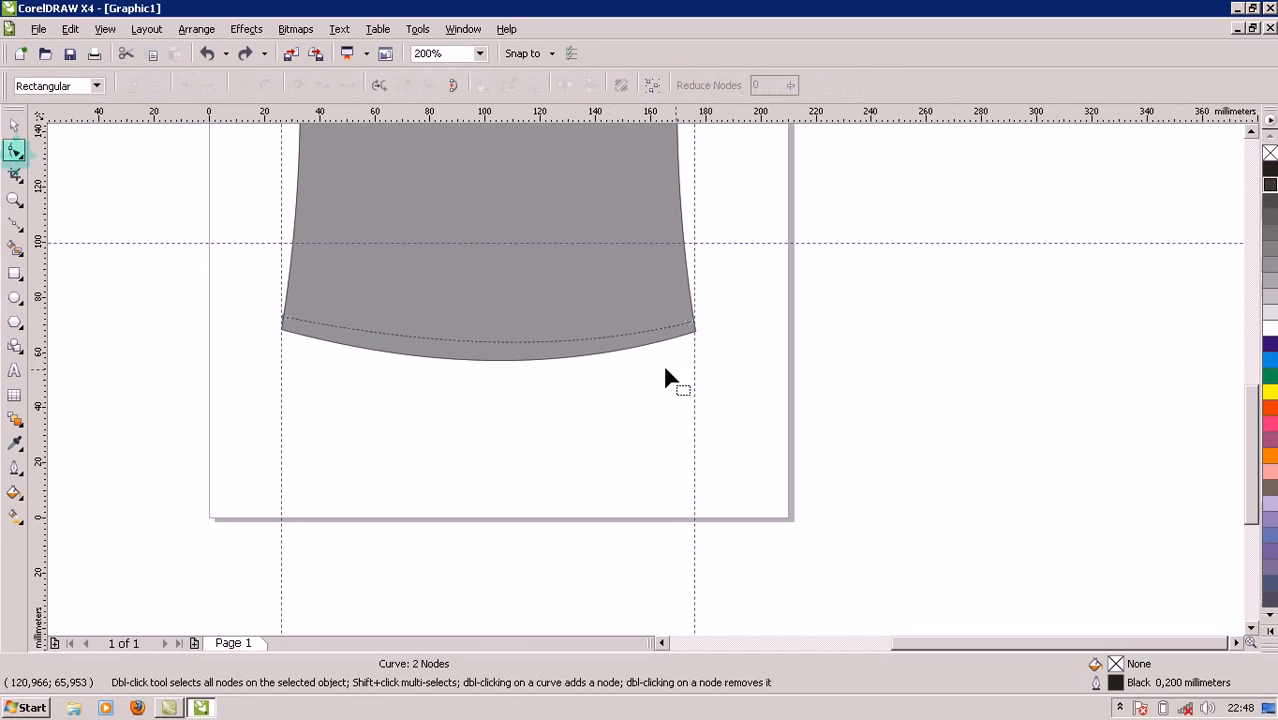
{"action": "scroll", "coordinate": [688, 321], "scroll_direction": "up", "scroll_amount": 1}
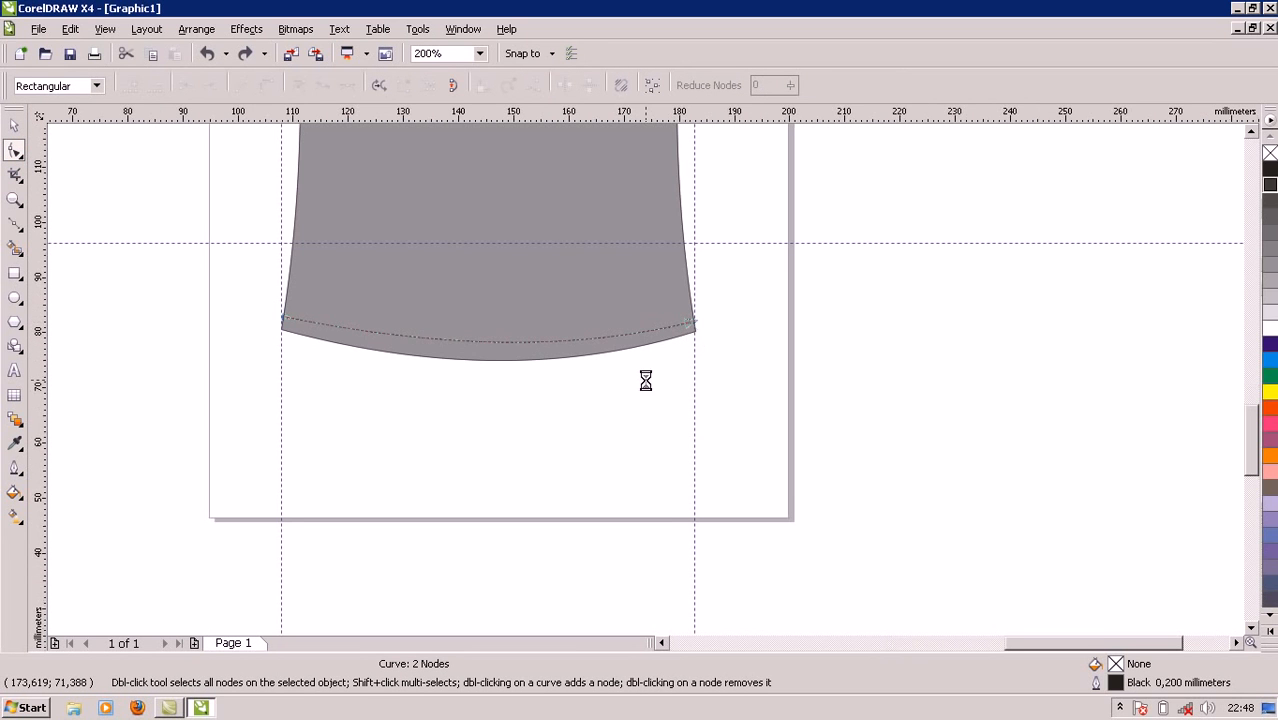
{"action": "left_click_drag", "start_coordinate": [653, 389], "coordinate": [659, 369]}
{"action": "left_click", "coordinate": [485, 520]}
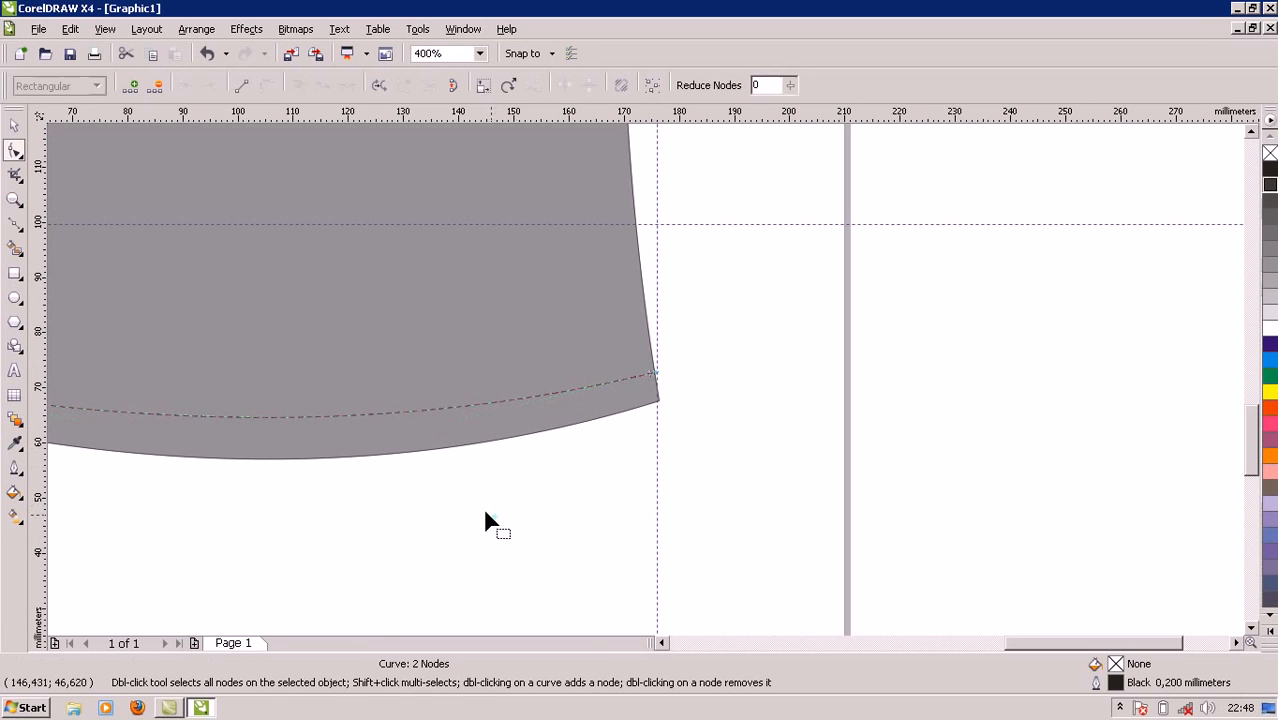
{"action": "scroll", "coordinate": [647, 383], "scroll_direction": "down", "scroll_amount": 2}
{"action": "scroll", "coordinate": [647, 383], "scroll_direction": "up", "scroll_amount": 1}
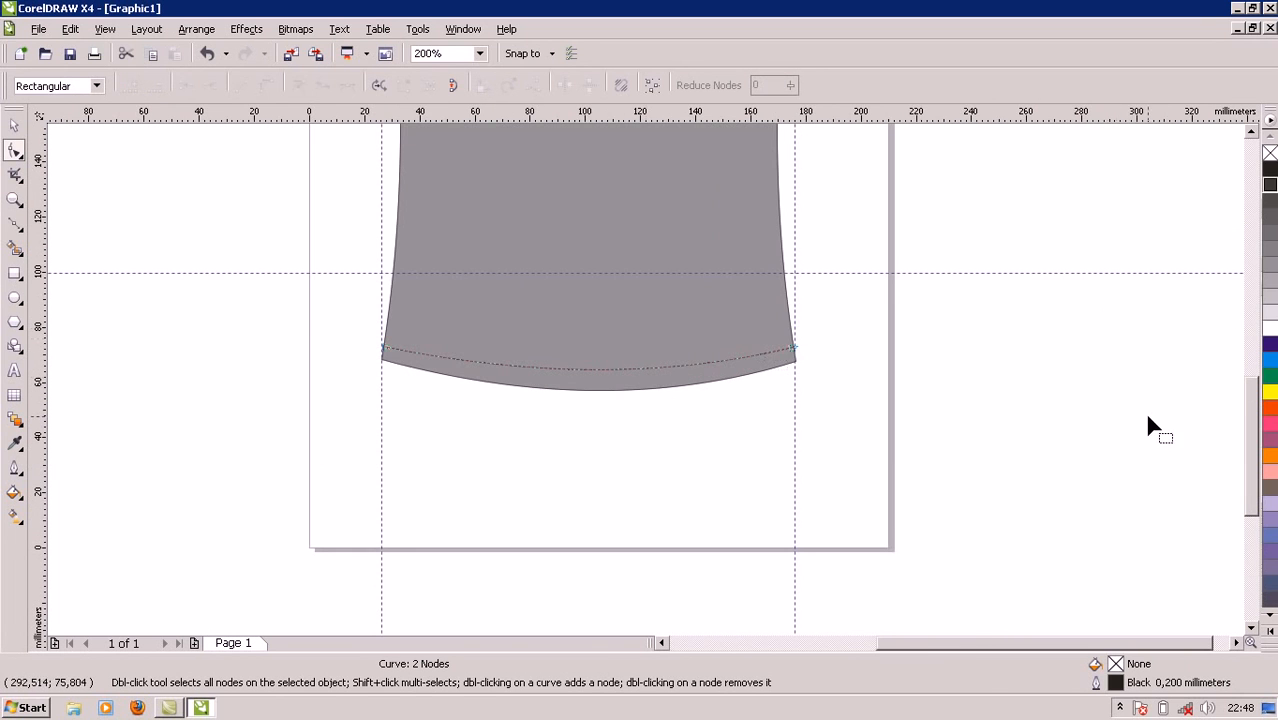
Delete the leftover grey rectangle and the spare elliptical collar lying beside the page.
{"action": "left_click_drag", "start_coordinate": [1257, 477], "coordinate": [1235, 402]}
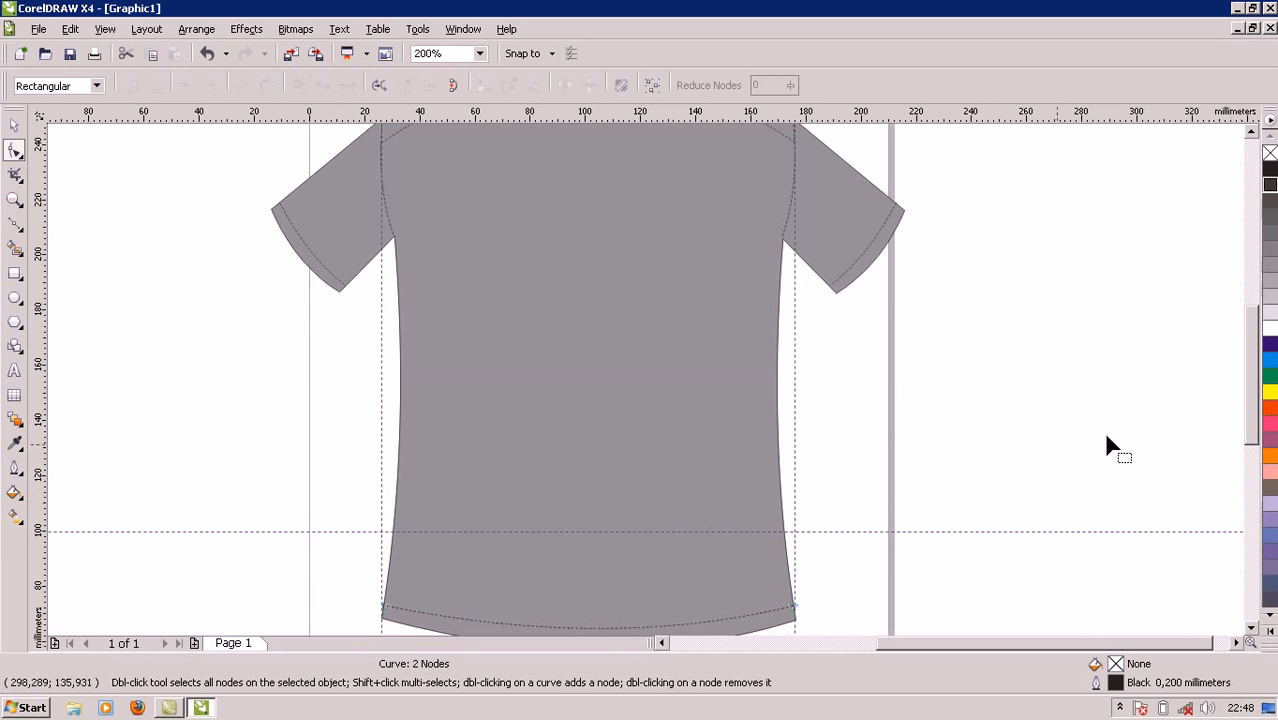
{"action": "scroll", "coordinate": [647, 381], "scroll_direction": "down", "scroll_amount": 1}
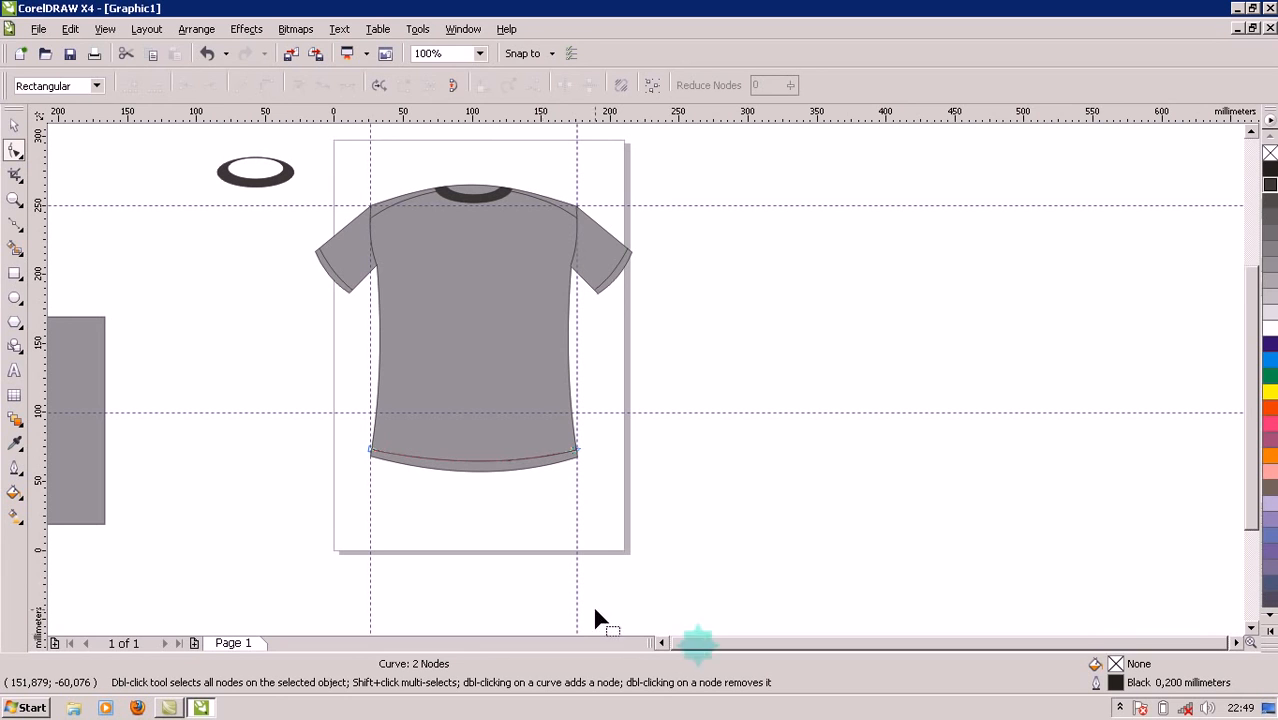
{"action": "left_click", "coordinate": [86, 382]}
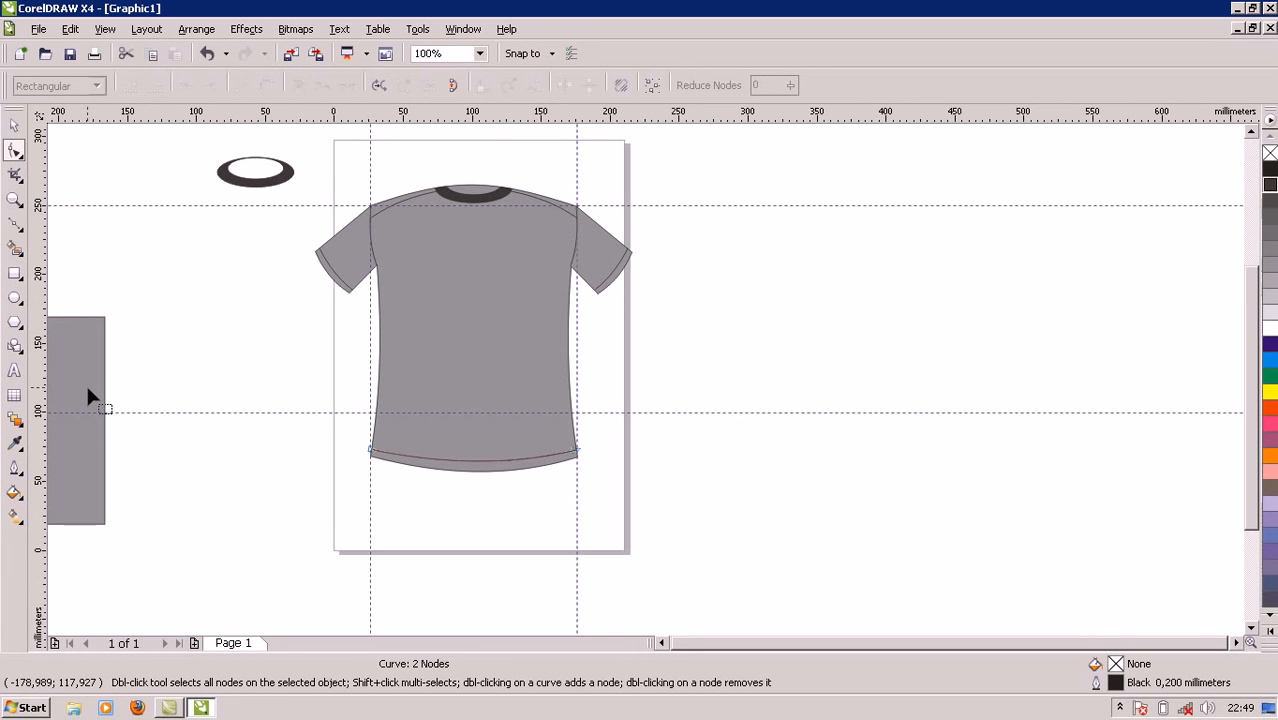
{"action": "left_click", "coordinate": [15, 126]}
{"action": "key", "text": "Delete"}
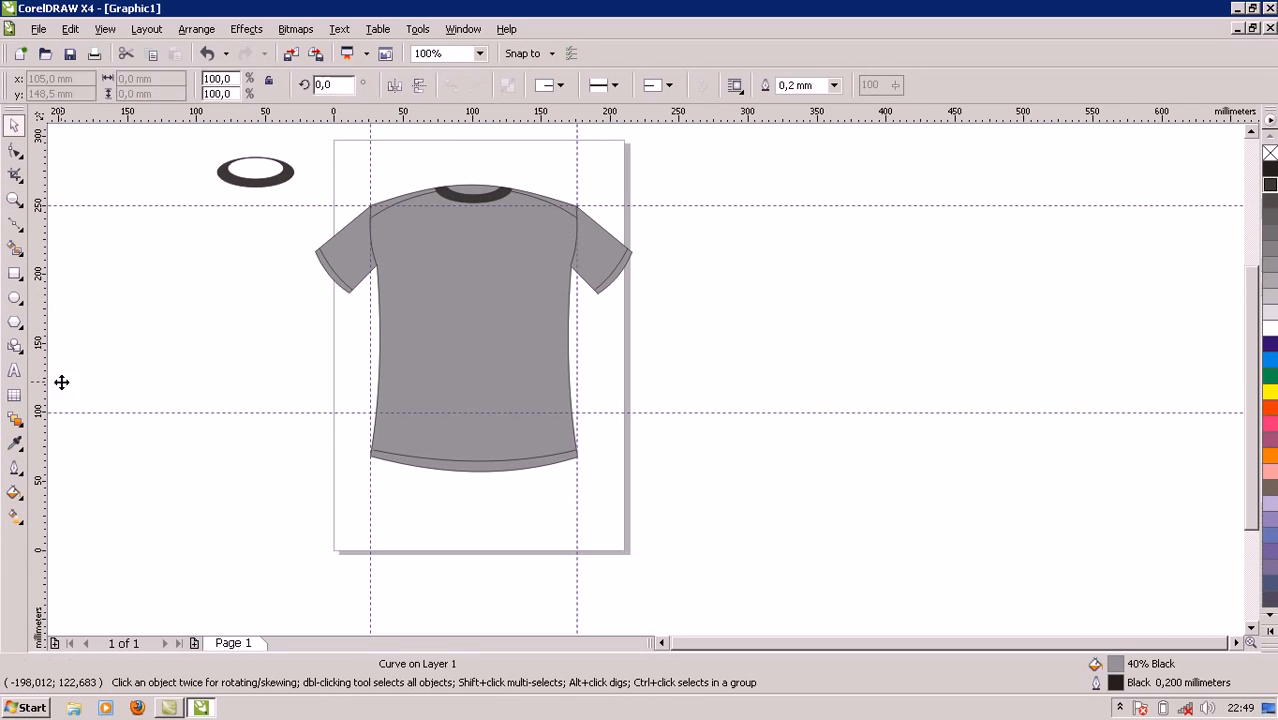
{"action": "left_click", "coordinate": [244, 182]}
{"action": "key", "text": "Delete"}
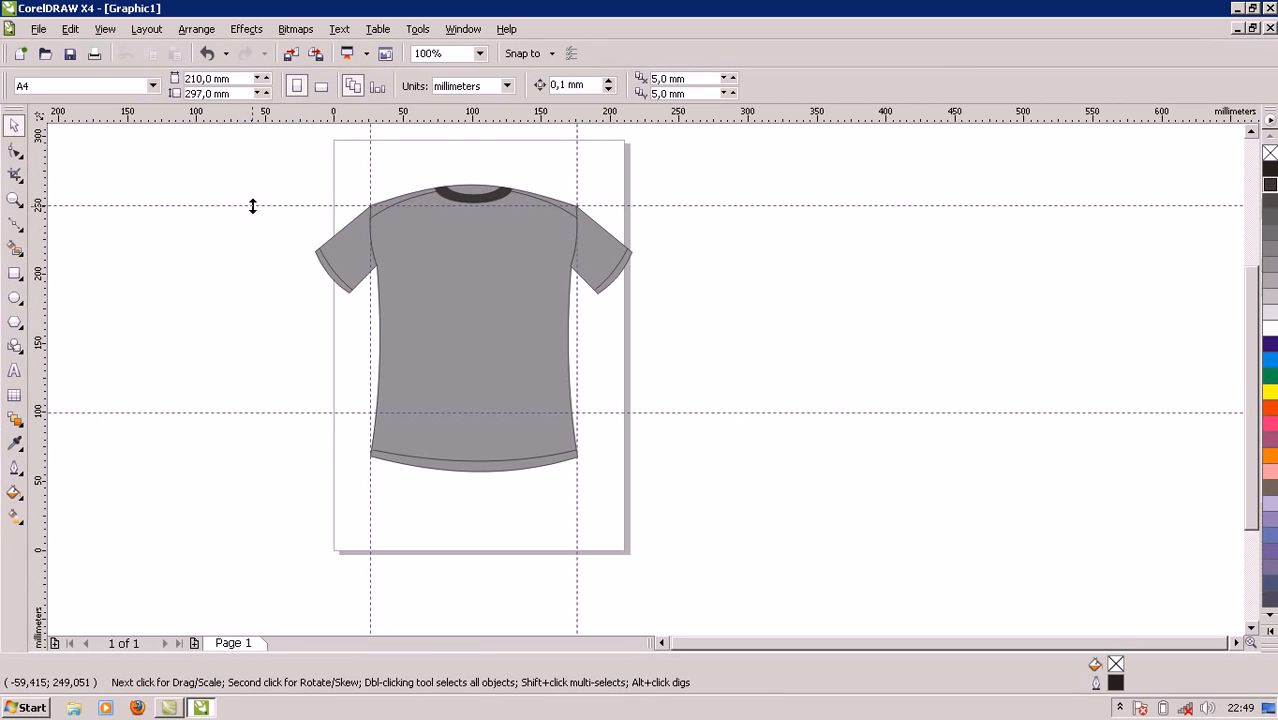
Delete all four guidelines: the horizontal ones at shoulder and lower-body height and the vertical ones along both sides of the shirt.
{"action": "left_click", "coordinate": [243, 204]}
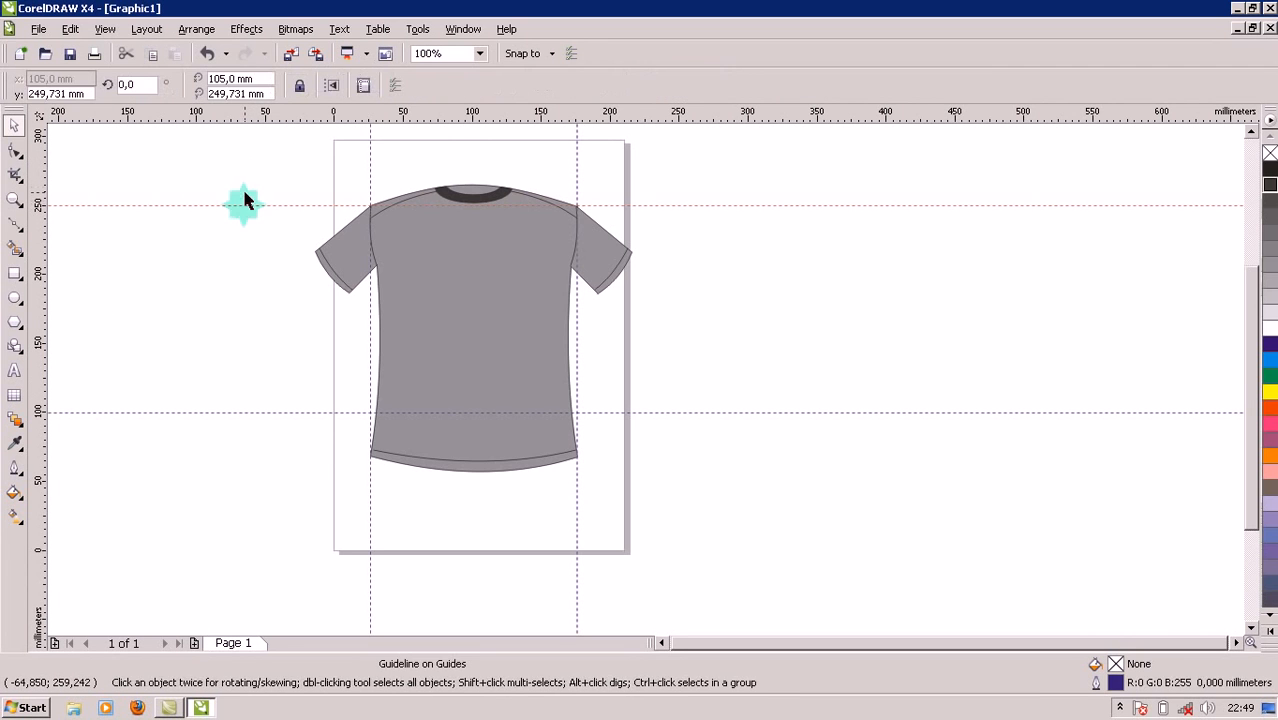
{"action": "key", "text": "Delete"}
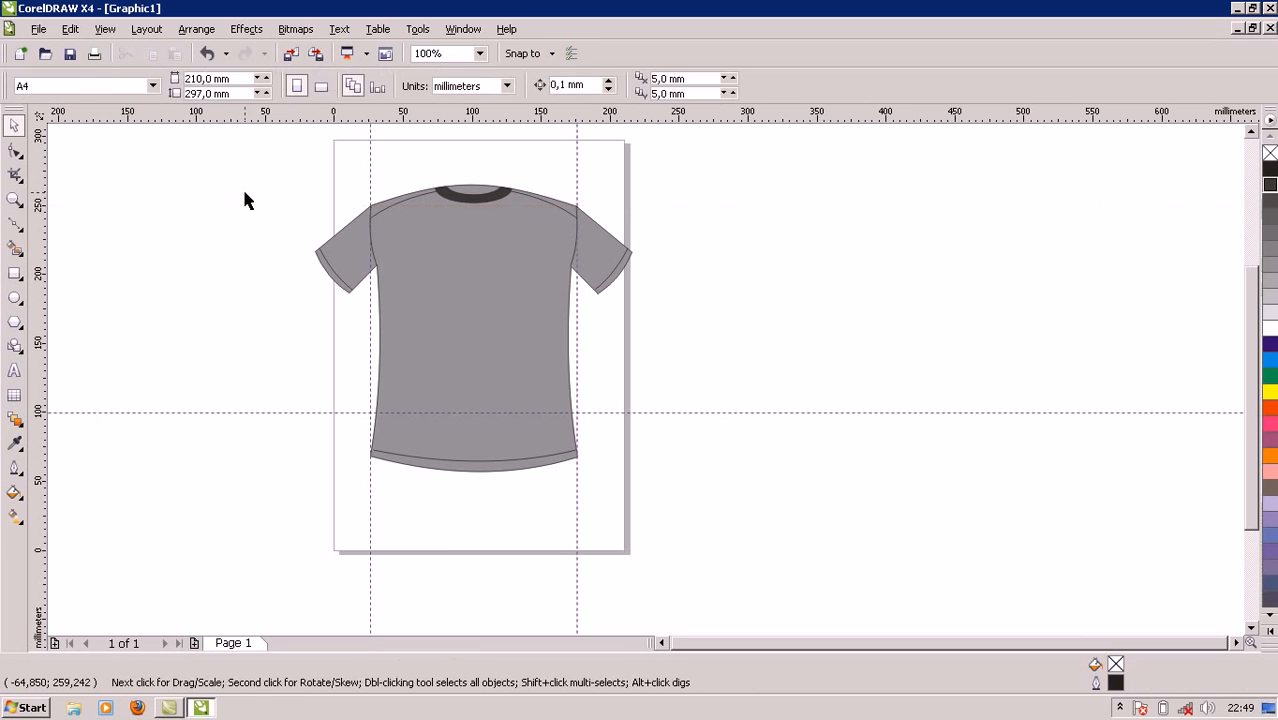
{"action": "left_click", "coordinate": [370, 170]}
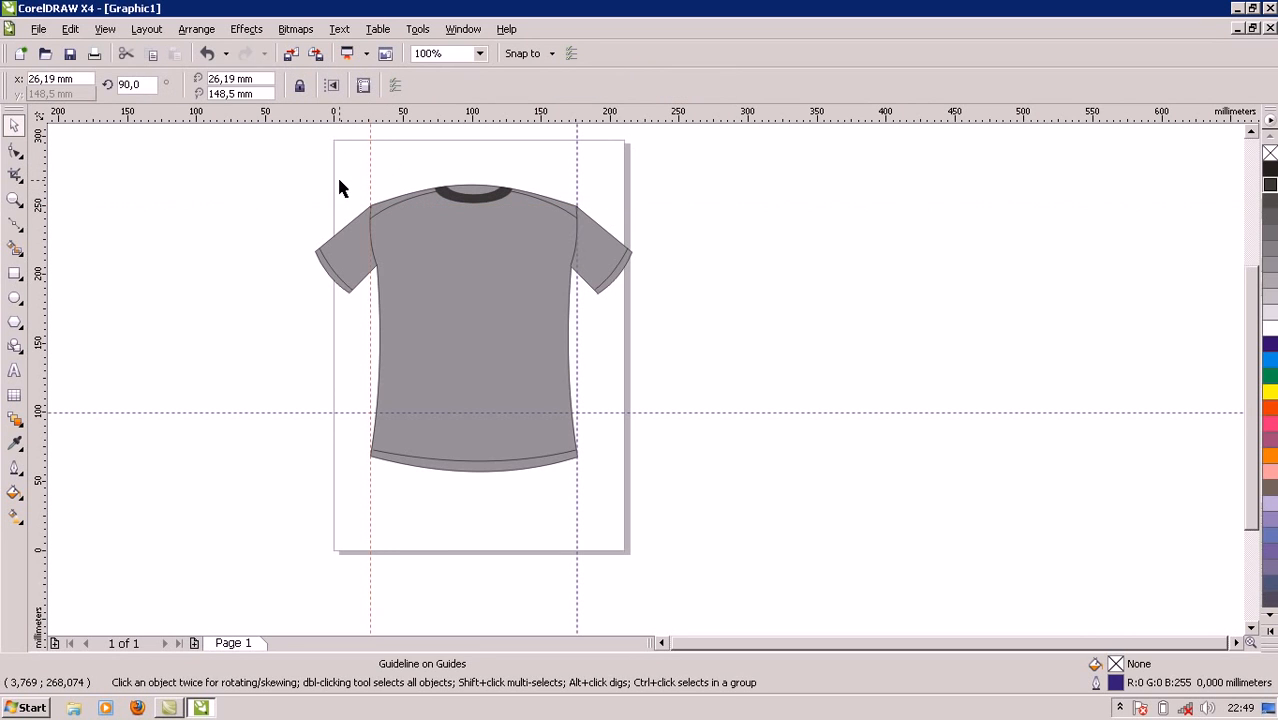
{"action": "key", "text": "Delete"}
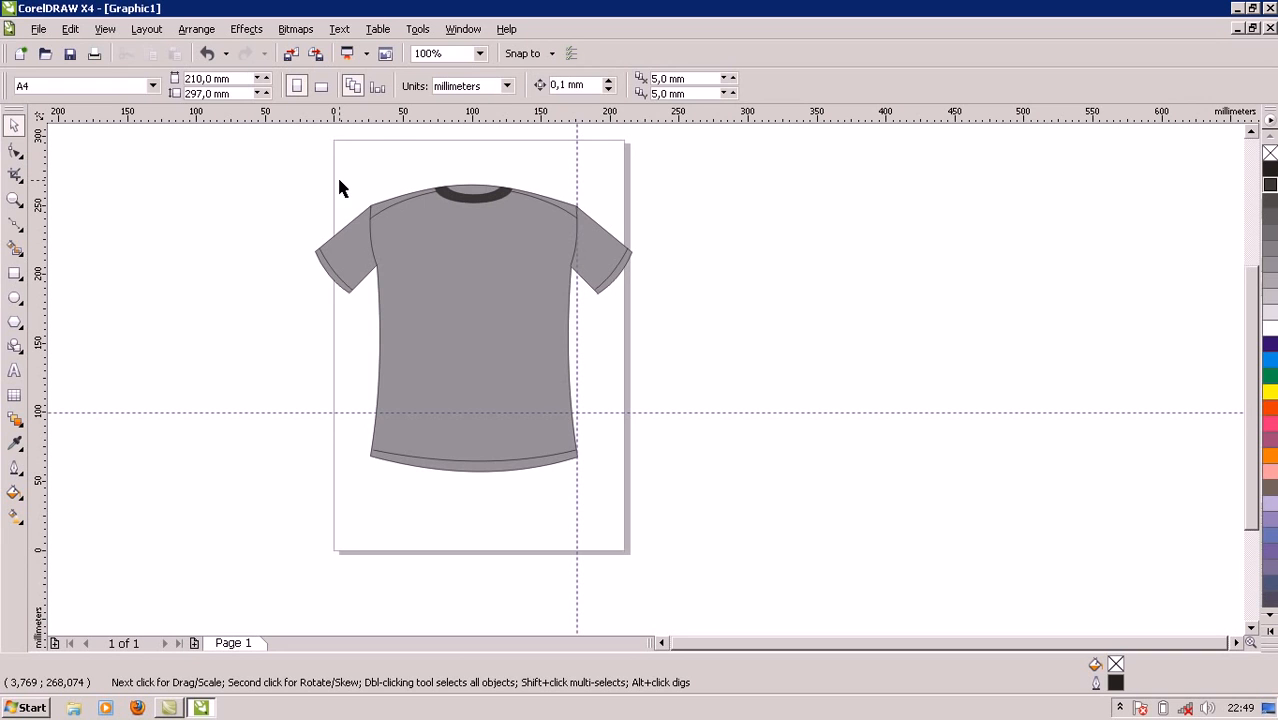
{"action": "left_click", "coordinate": [576, 173]}
{"action": "key", "text": "Delete"}
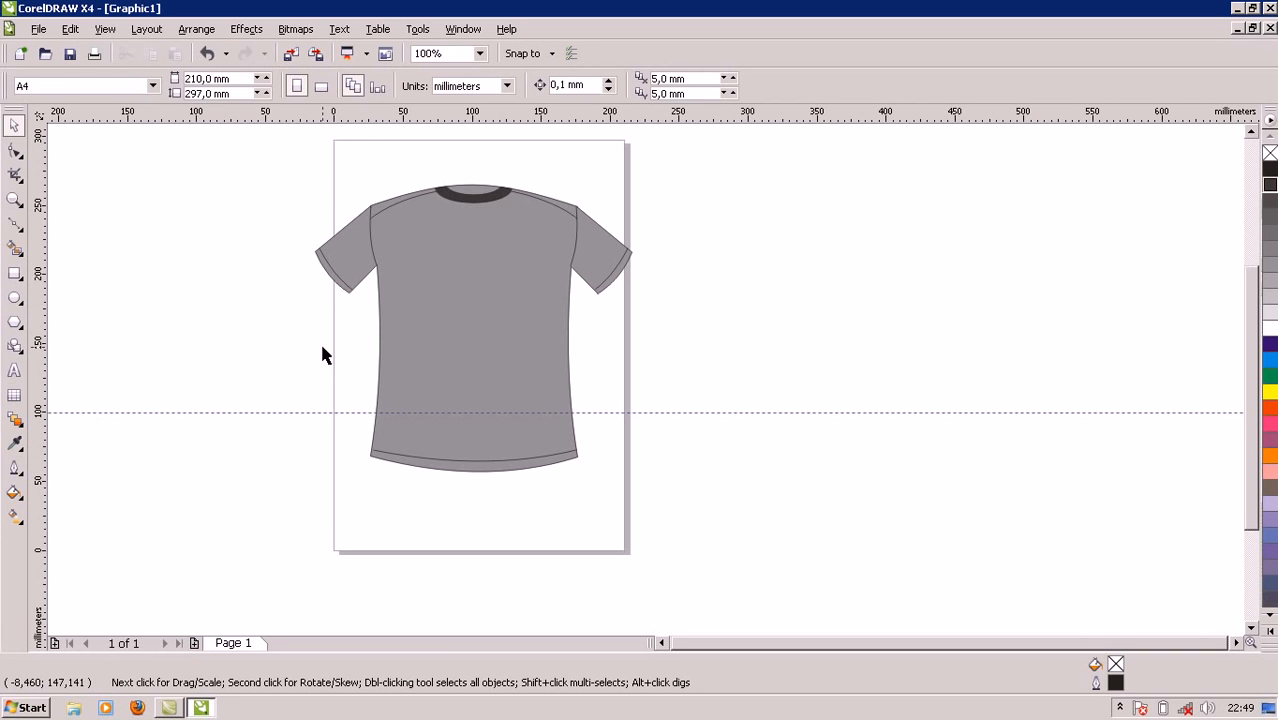
{"action": "left_click", "coordinate": [188, 412]}
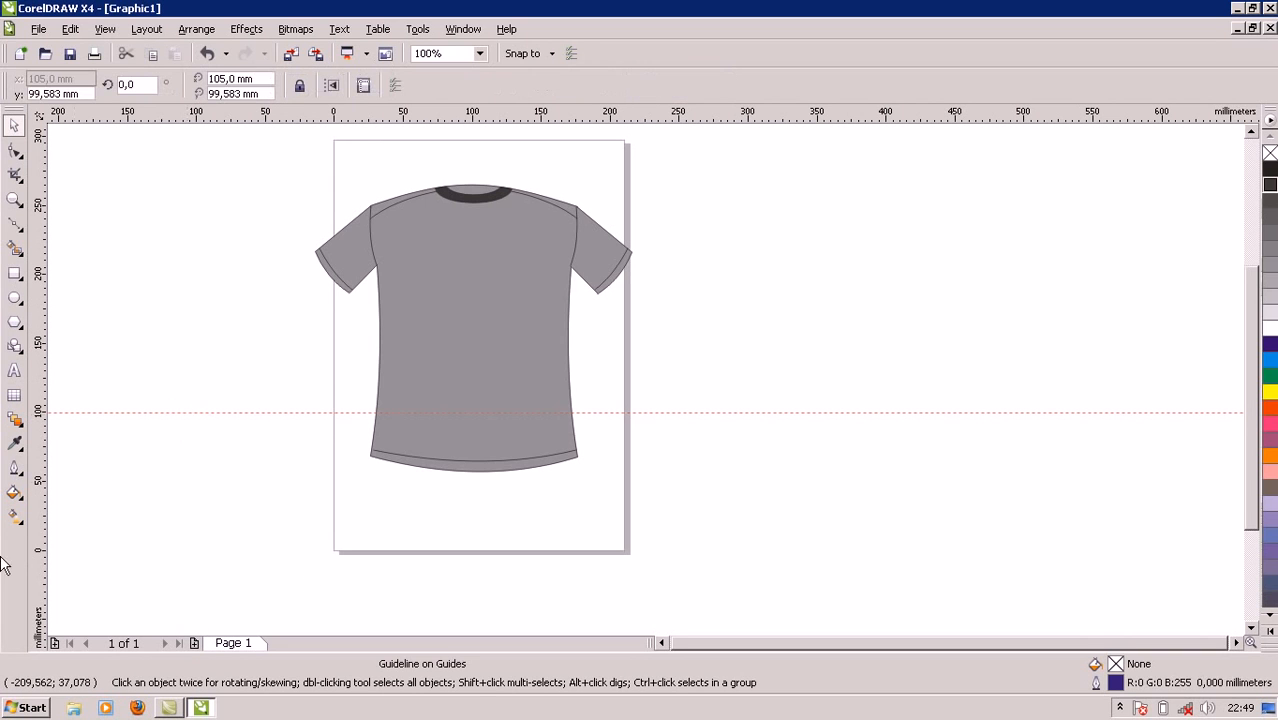
{"action": "key", "text": "Delete"}
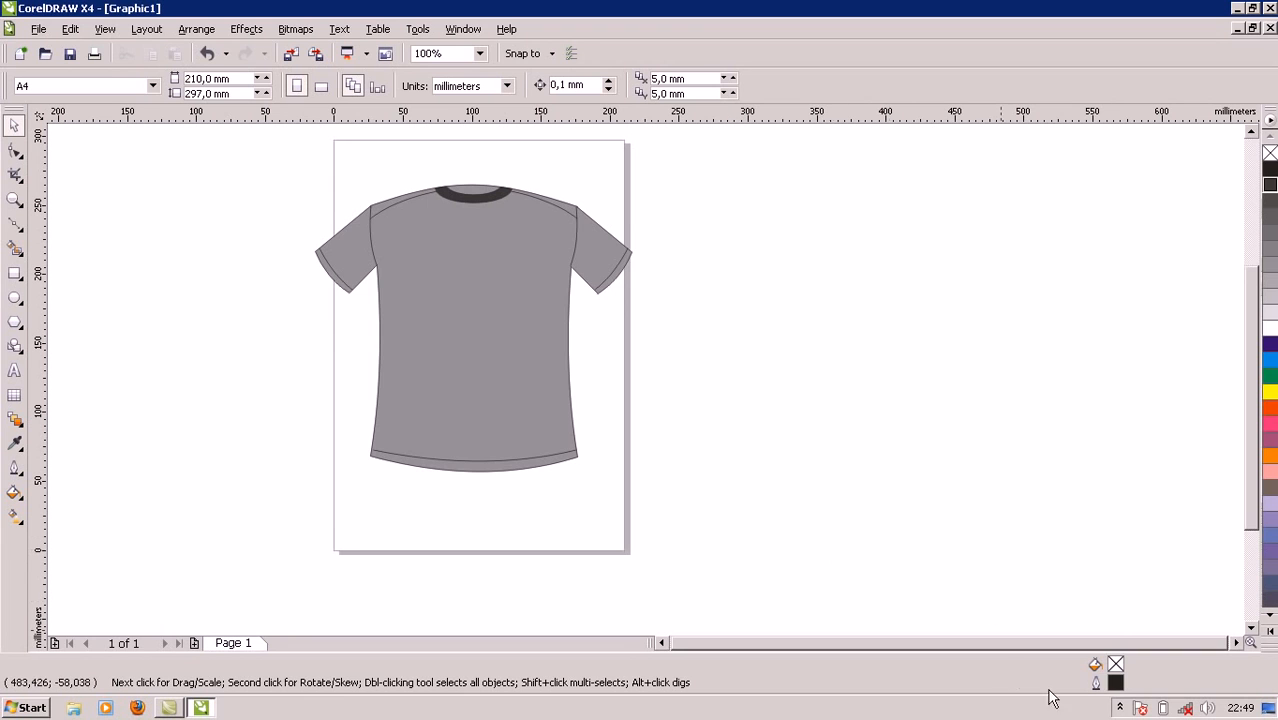
{"action": "left_click", "coordinate": [1119, 708]}
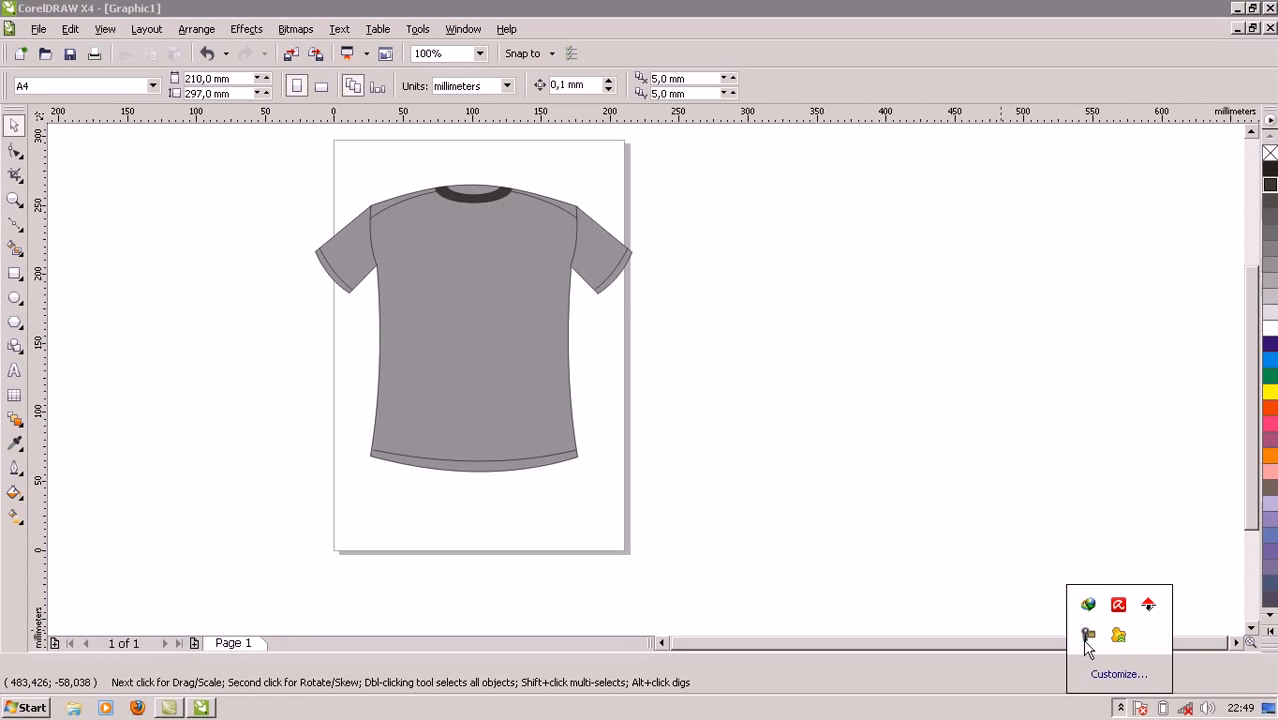